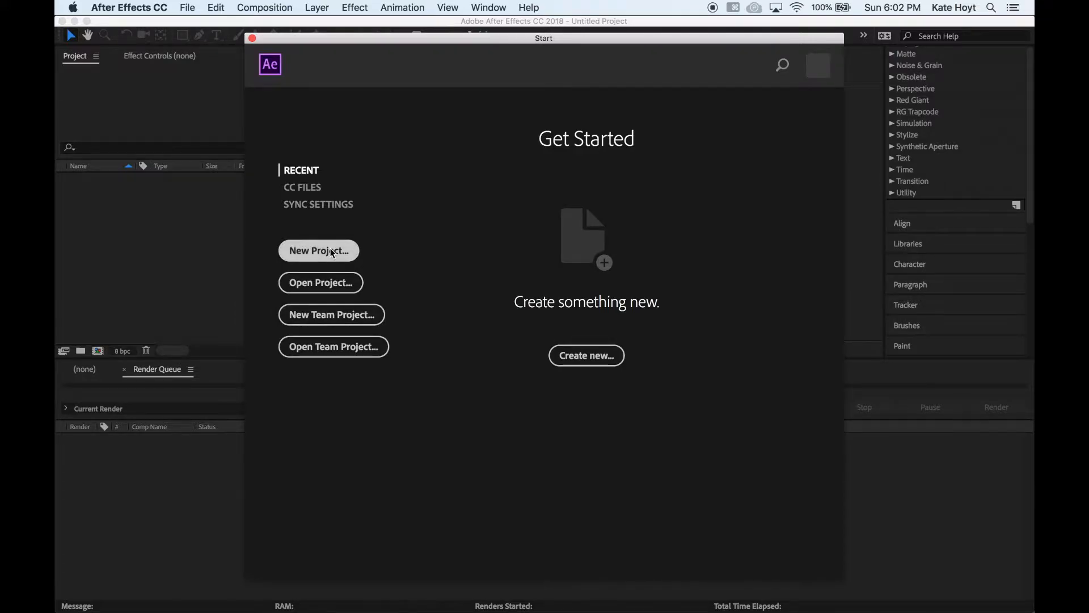
Step: Start a new project and a new composition named "After Effects Demo" with the HDTV 1080 29.97 preset
{"action": "left_click", "coordinate": [332, 251]}
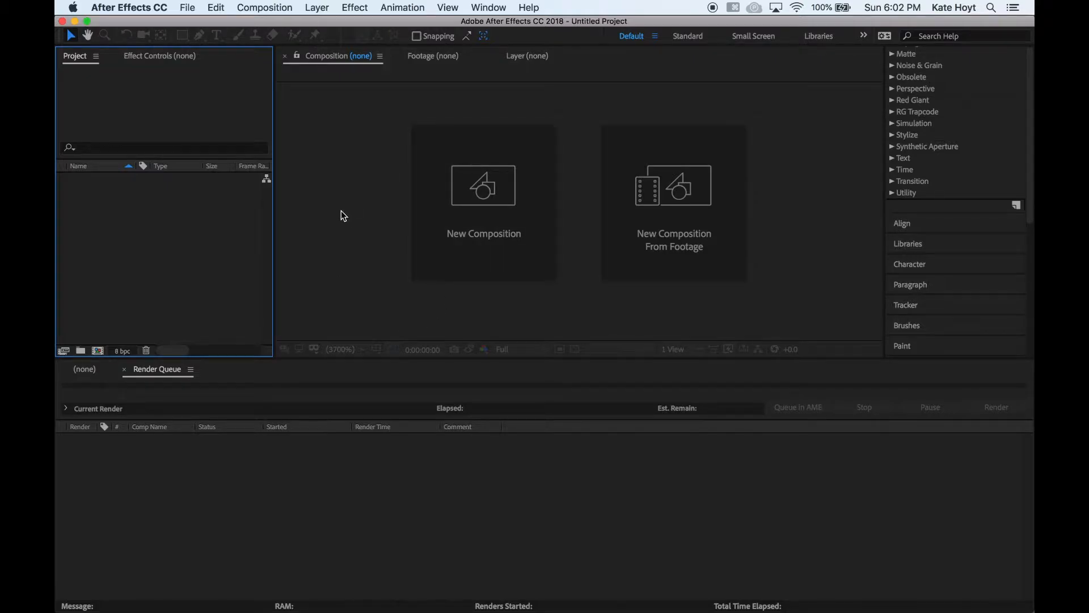
{"action": "left_click", "coordinate": [502, 211]}
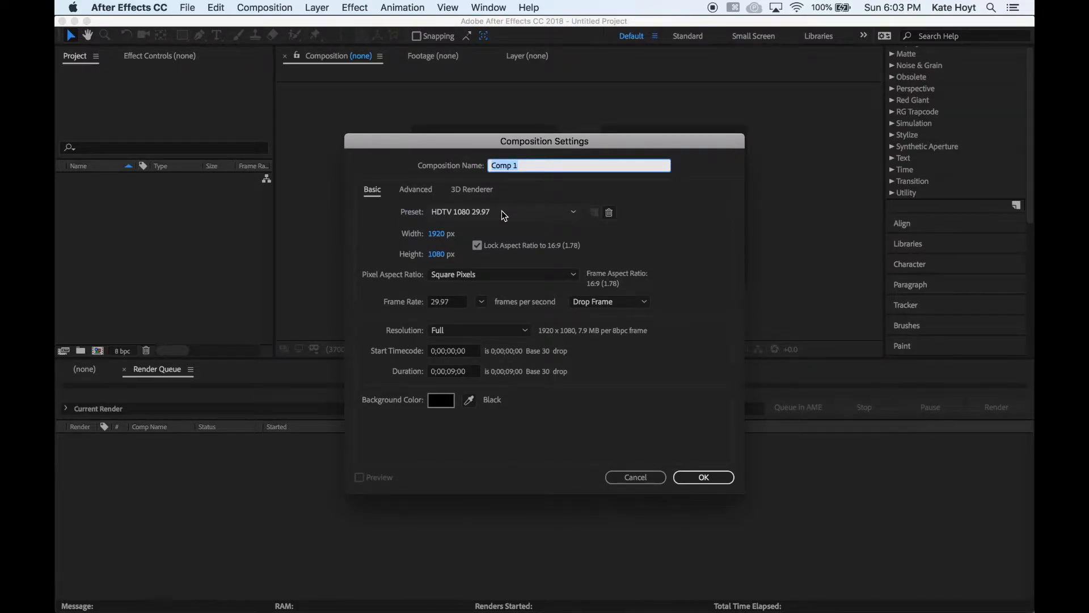
{"action": "type", "text": "After Effects Demo"}
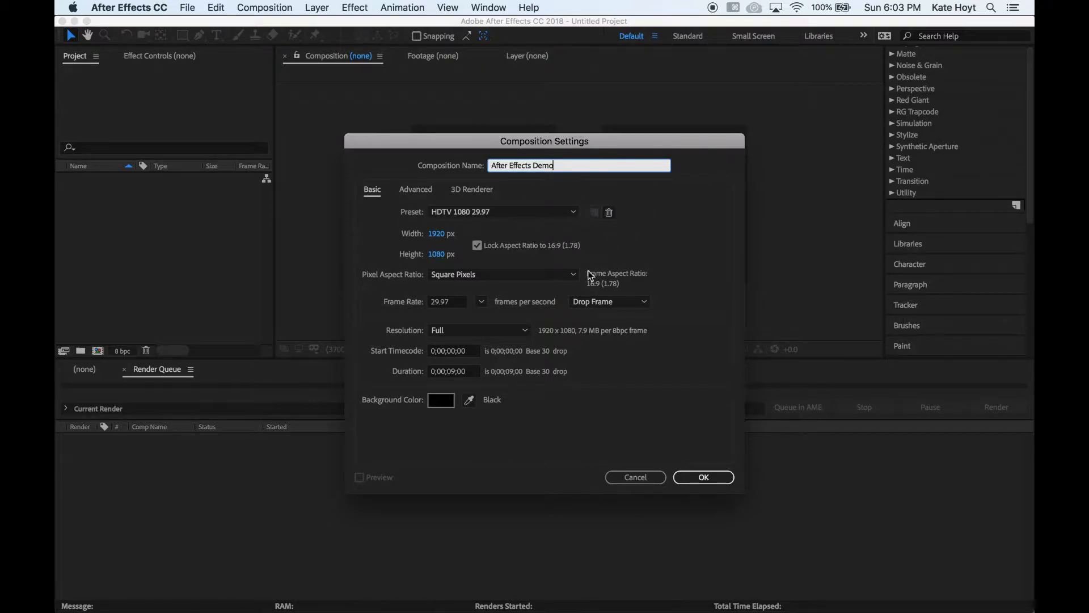
{"action": "left_click", "coordinate": [445, 213]}
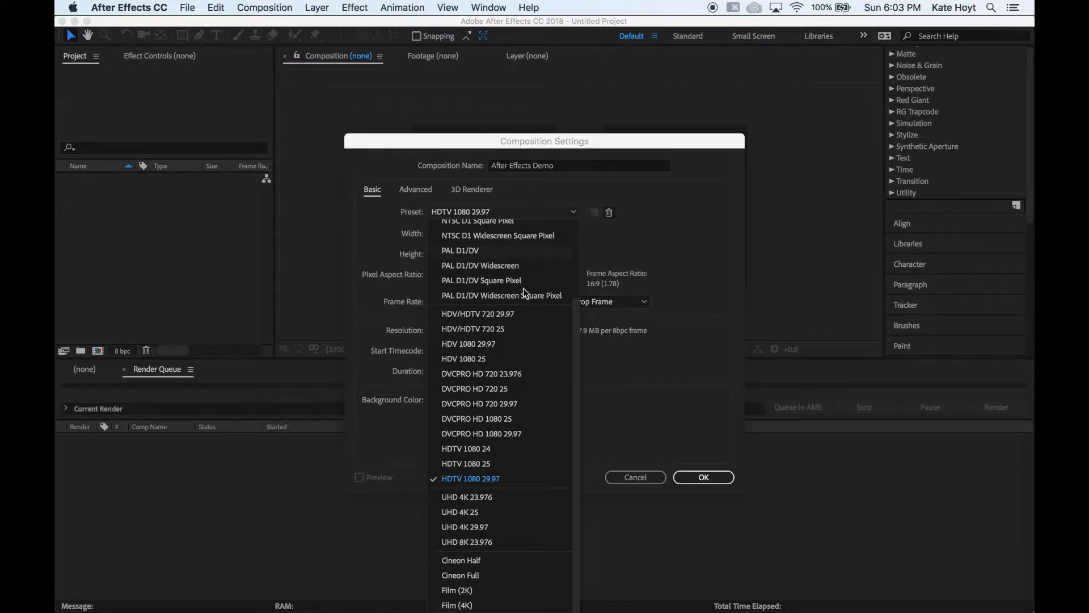
{"action": "left_click_drag", "start_coordinate": [577, 363], "coordinate": [580, 248]}
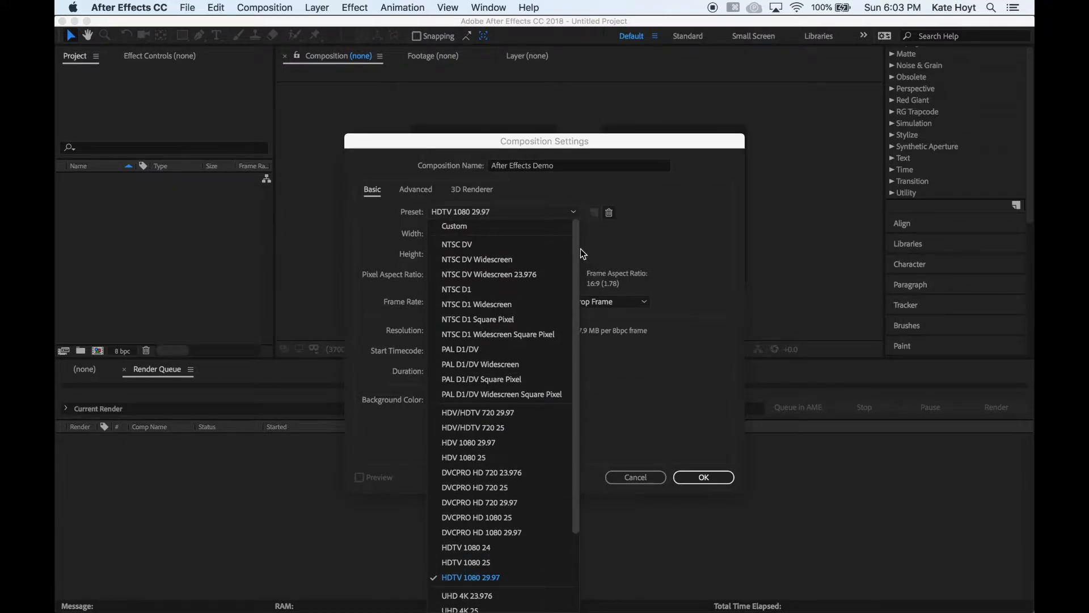
{"action": "scroll", "coordinate": [543, 414], "scroll_direction": "down", "scroll_amount": 5}
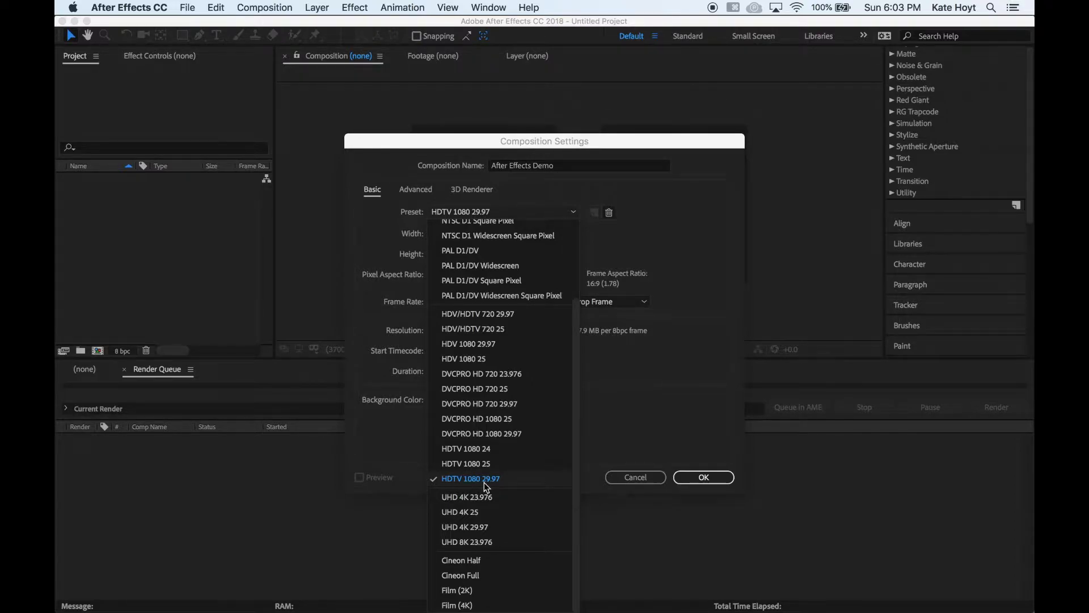
{"action": "left_click", "coordinate": [659, 419]}
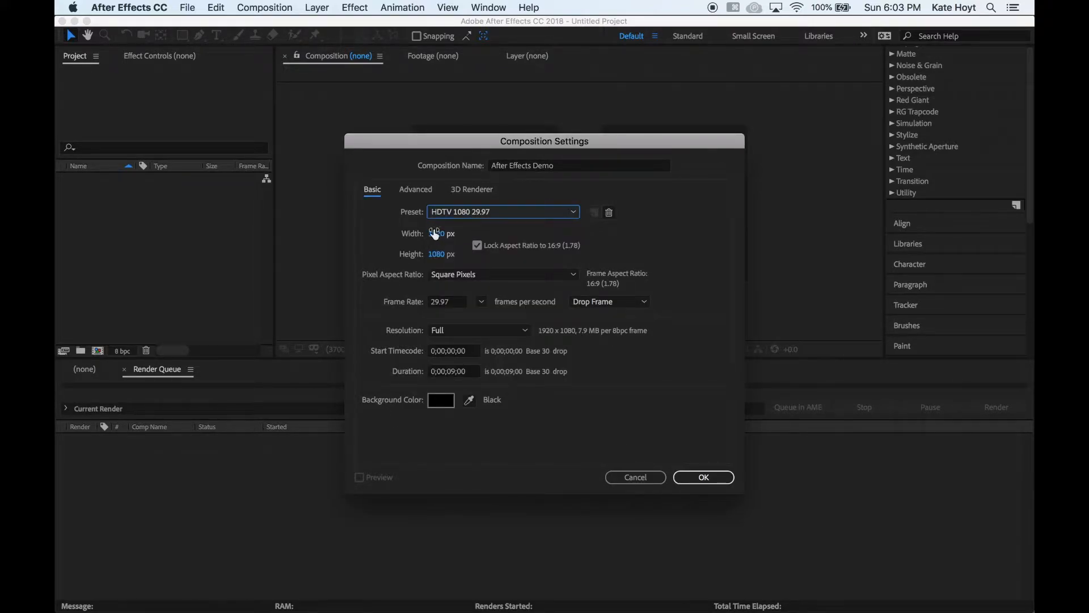
Step: Set the composition's duration to 0;00;10;00 at 29.97 frames per second and create the composition
{"action": "left_click", "coordinate": [484, 304]}
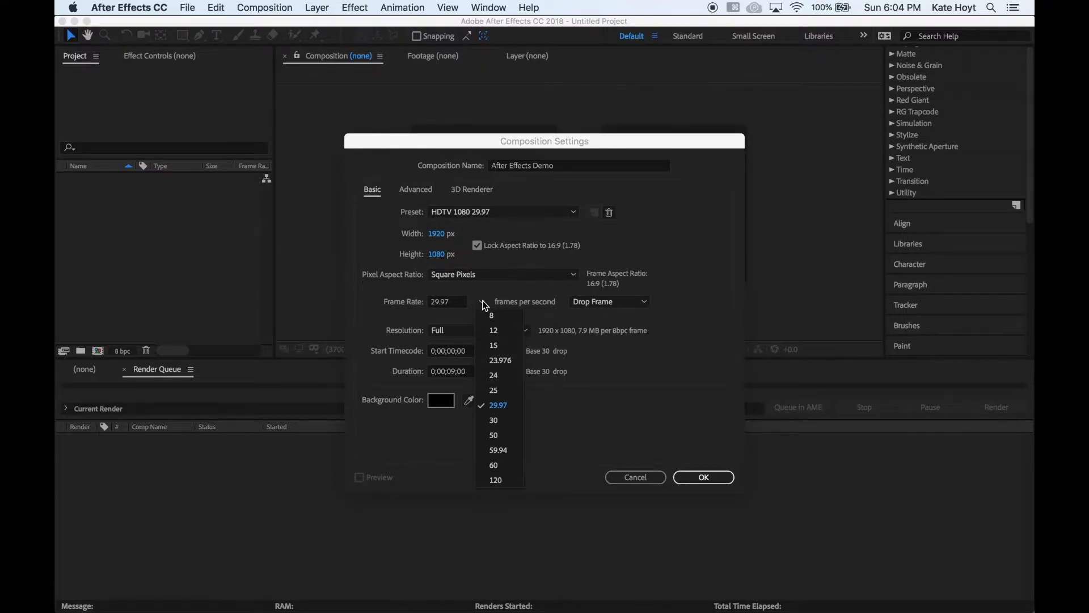
{"action": "left_click", "coordinate": [484, 303]}
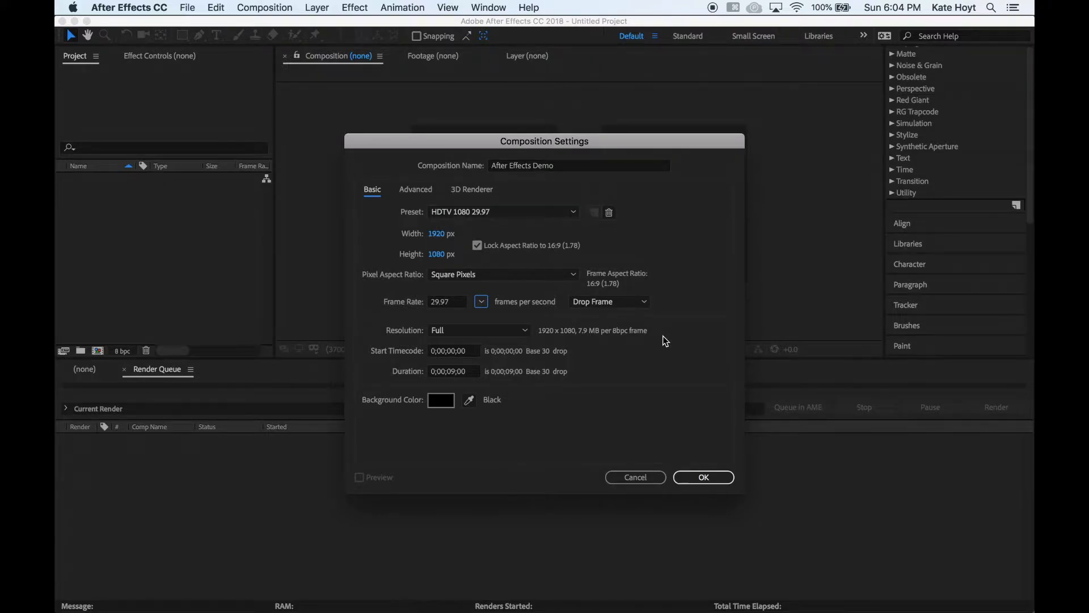
{"action": "left_click", "coordinate": [455, 373]}
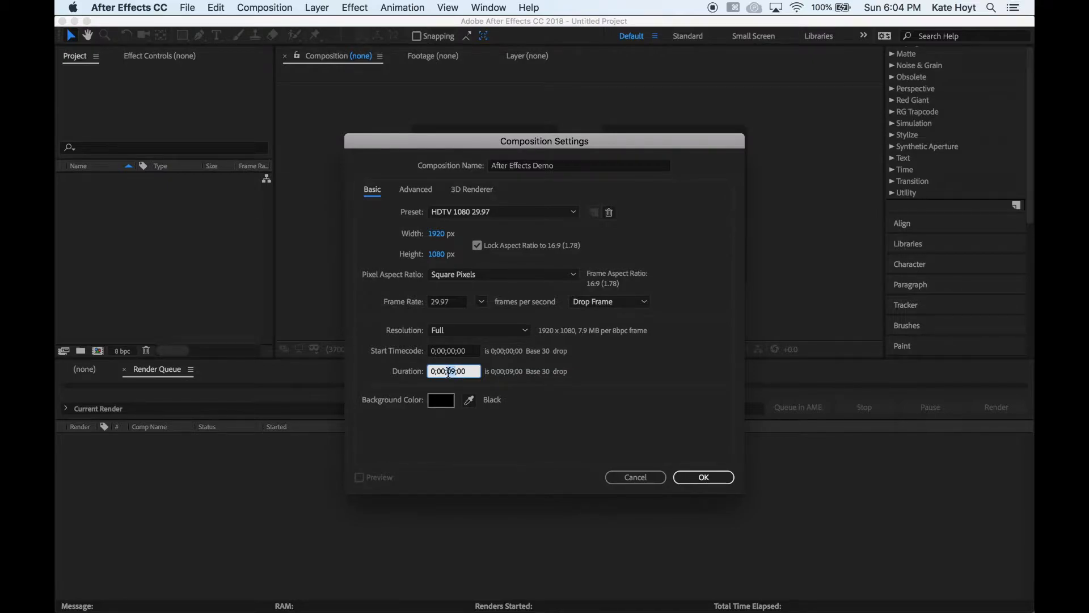
{"action": "type", "text": "10"}
{"action": "left_click", "coordinate": [417, 192]}
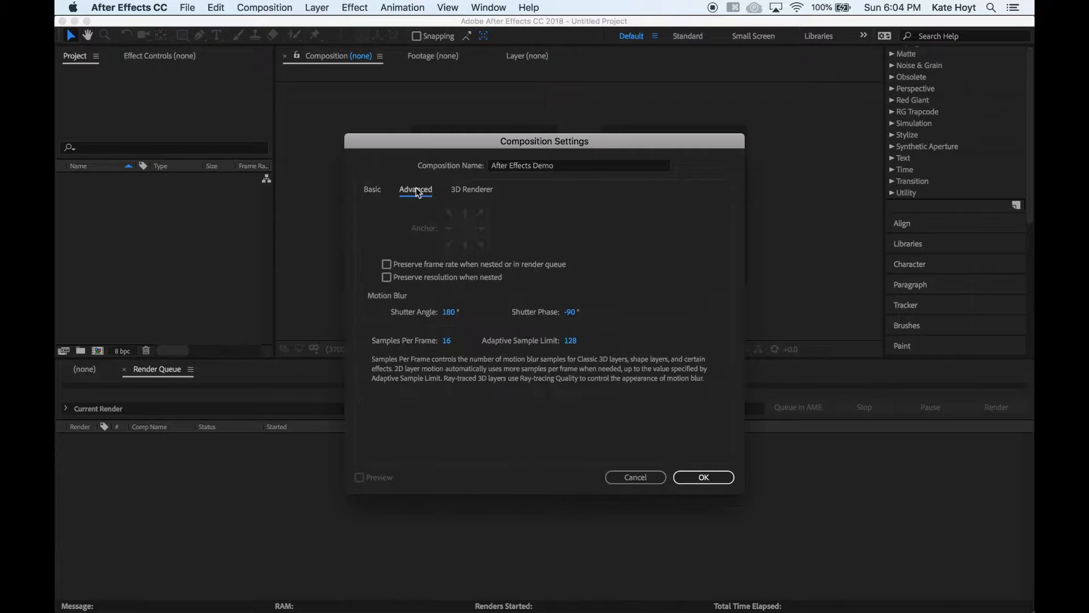
{"action": "left_click", "coordinate": [458, 190]}
{"action": "left_click", "coordinate": [410, 189]}
{"action": "left_click", "coordinate": [369, 189]}
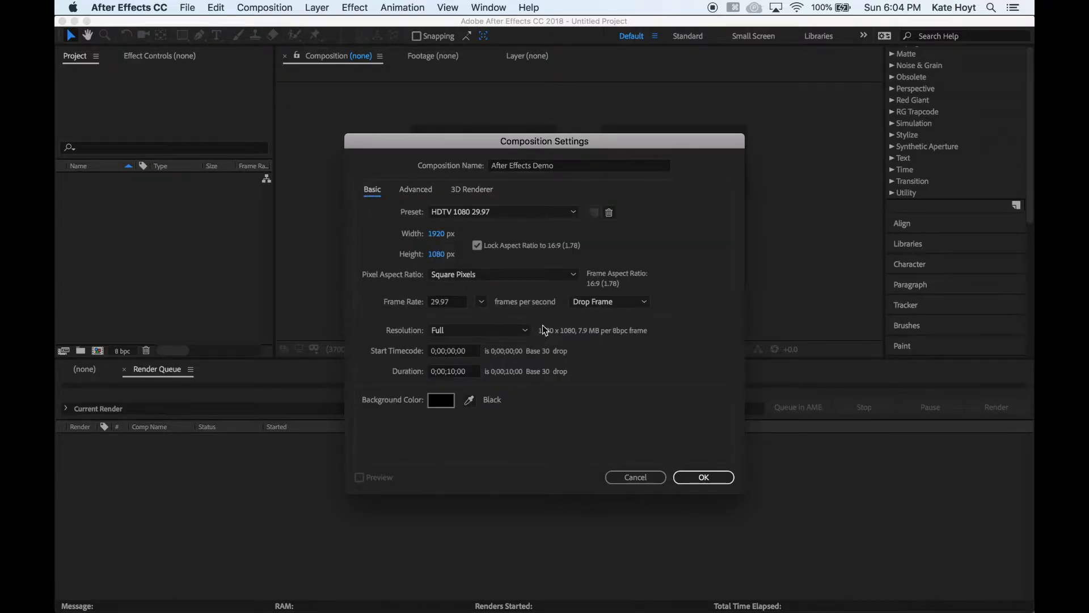
{"action": "left_click", "coordinate": [697, 477]}
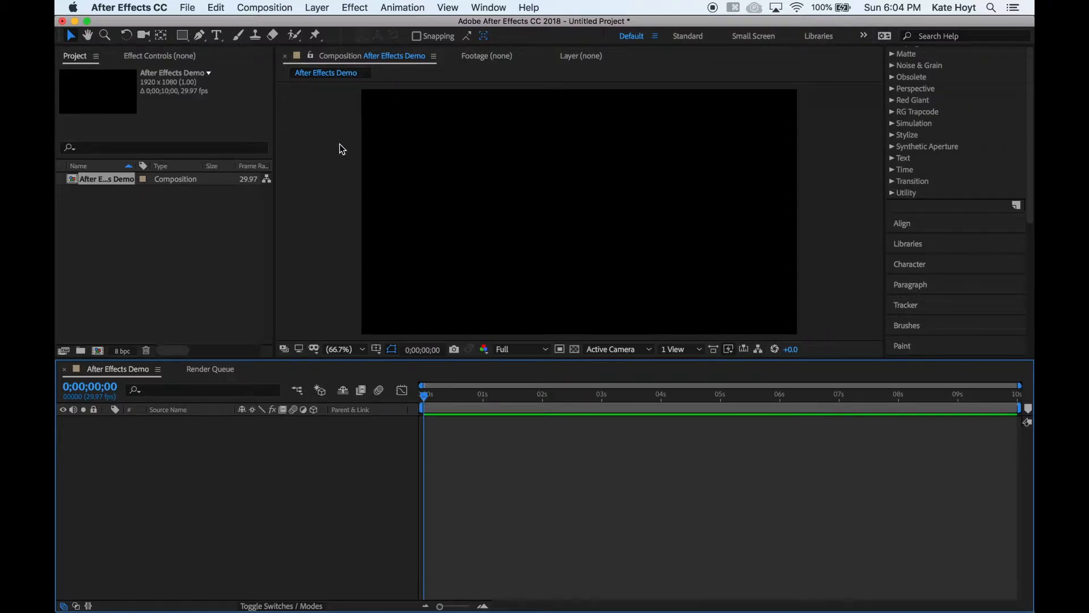
Step: Reset the Default workspace to its saved layout
{"action": "left_click", "coordinate": [490, 9]}
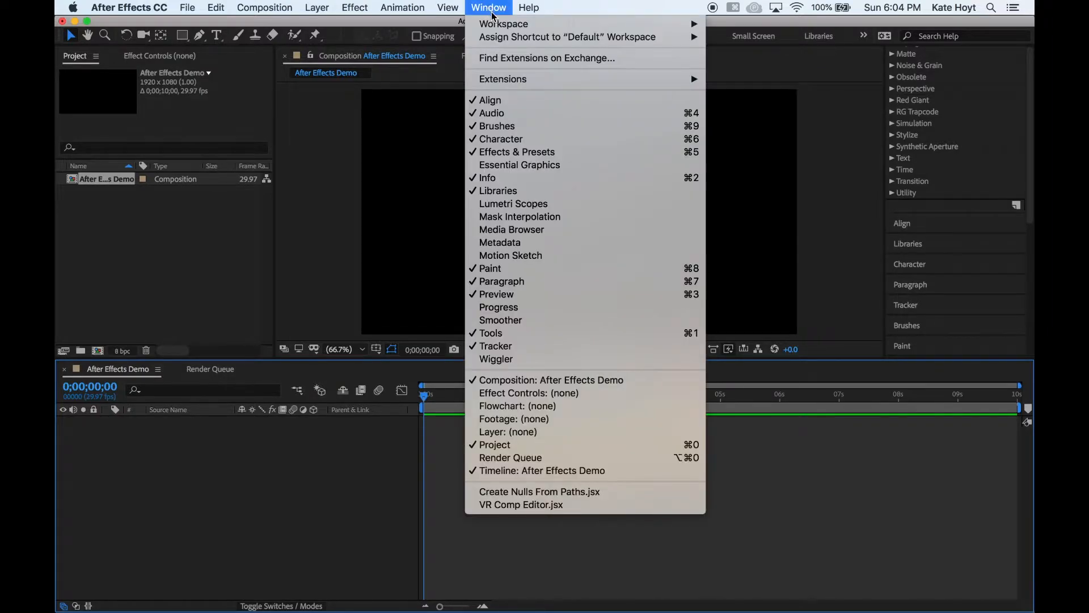
{"action": "mouse_move", "coordinate": [496, 24]}
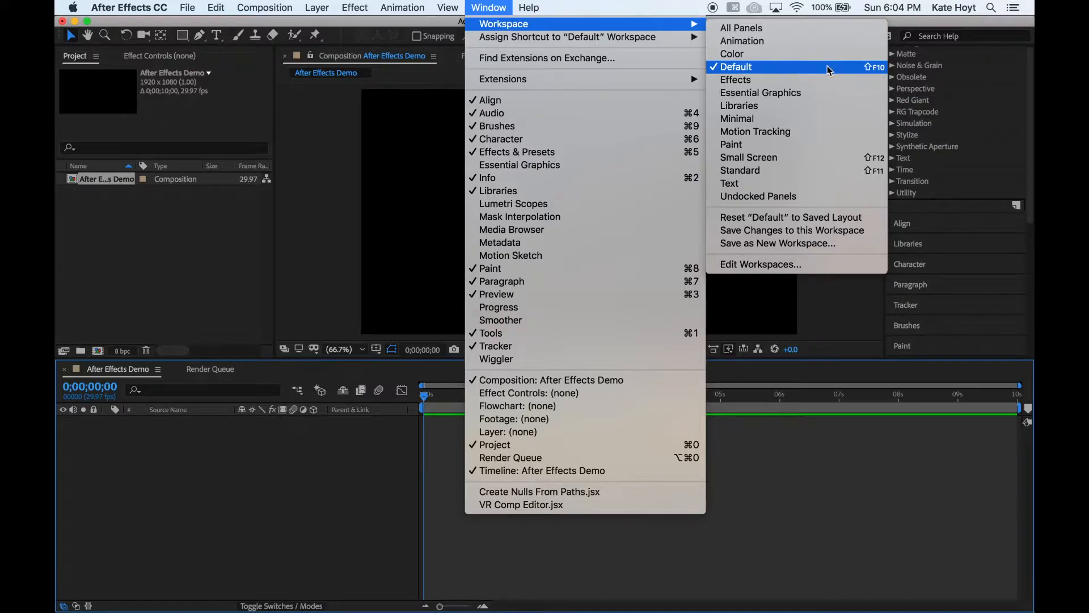
{"action": "left_click", "coordinate": [772, 220]}
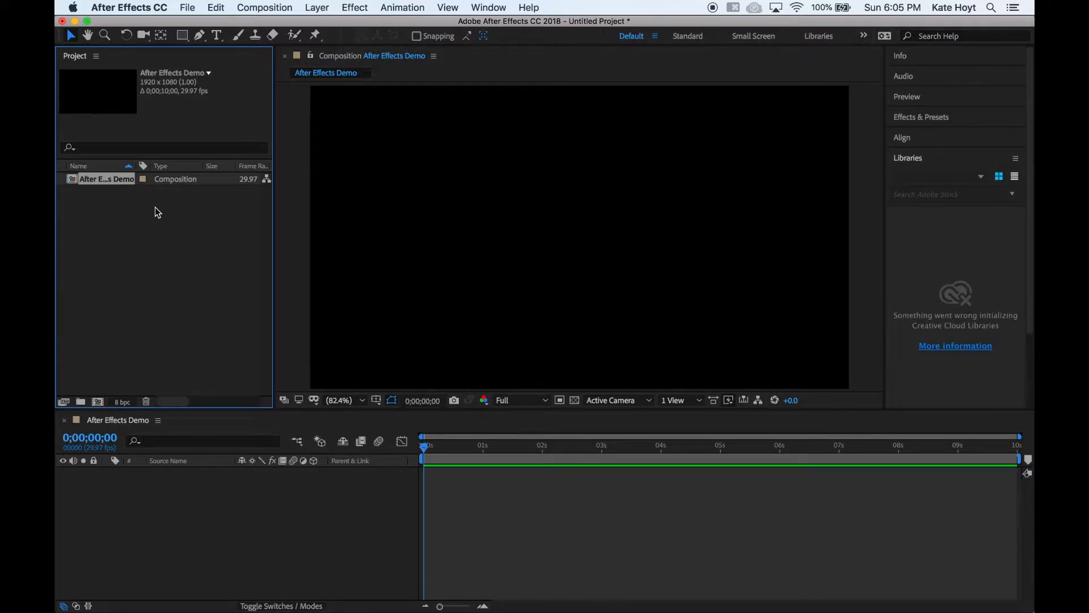
Step: Import MediaLab_Logo_Horizontal-04.eps from Downloads as footage and place it at the centre of the composition
{"action": "left_click", "coordinate": [184, 7]}
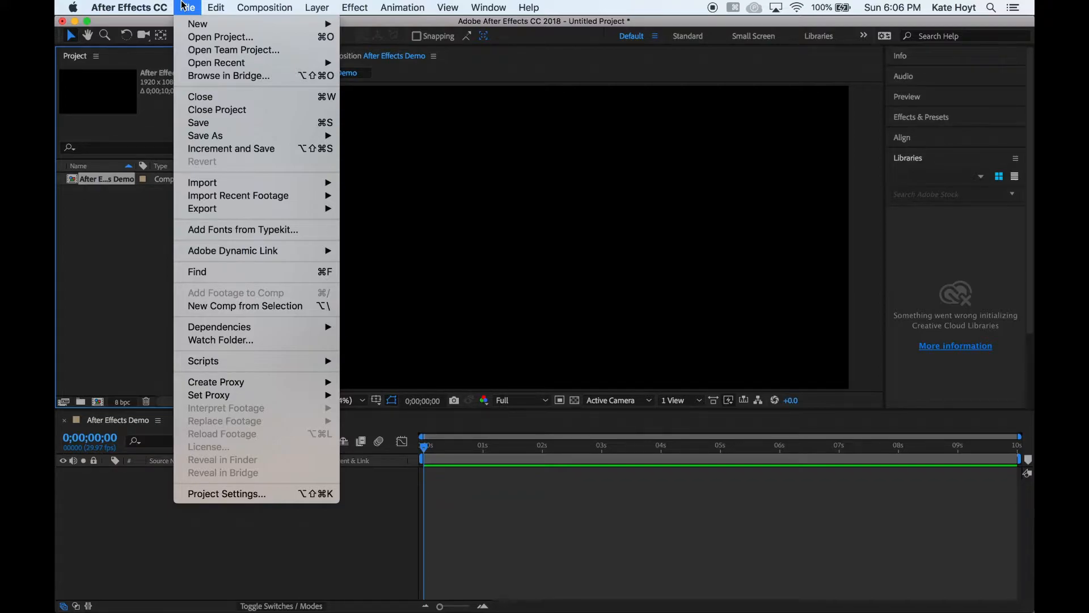
{"action": "mouse_move", "coordinate": [217, 182]}
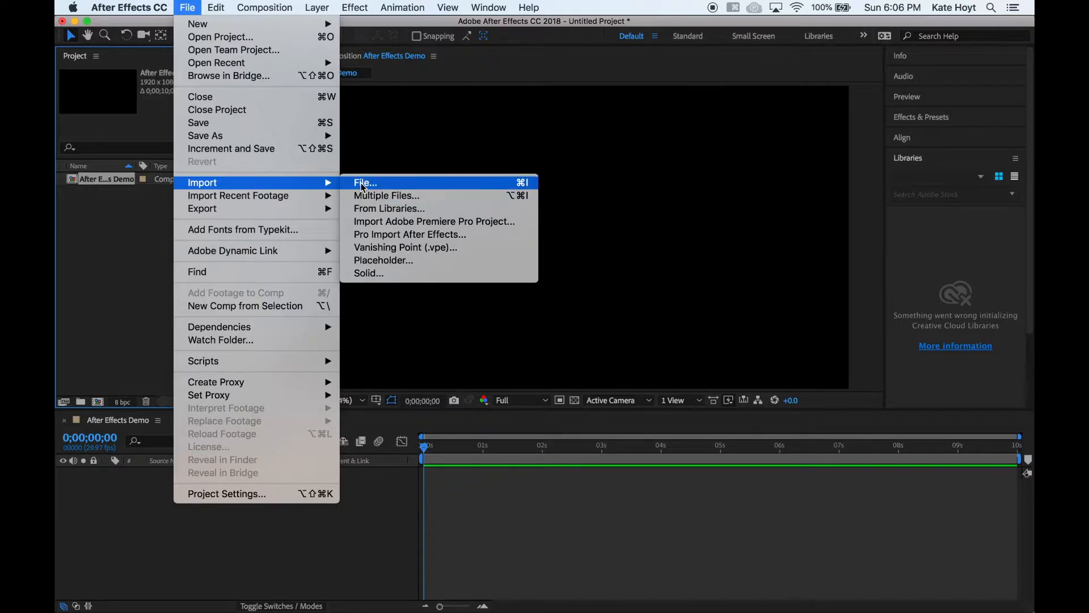
{"action": "left_click", "coordinate": [363, 185]}
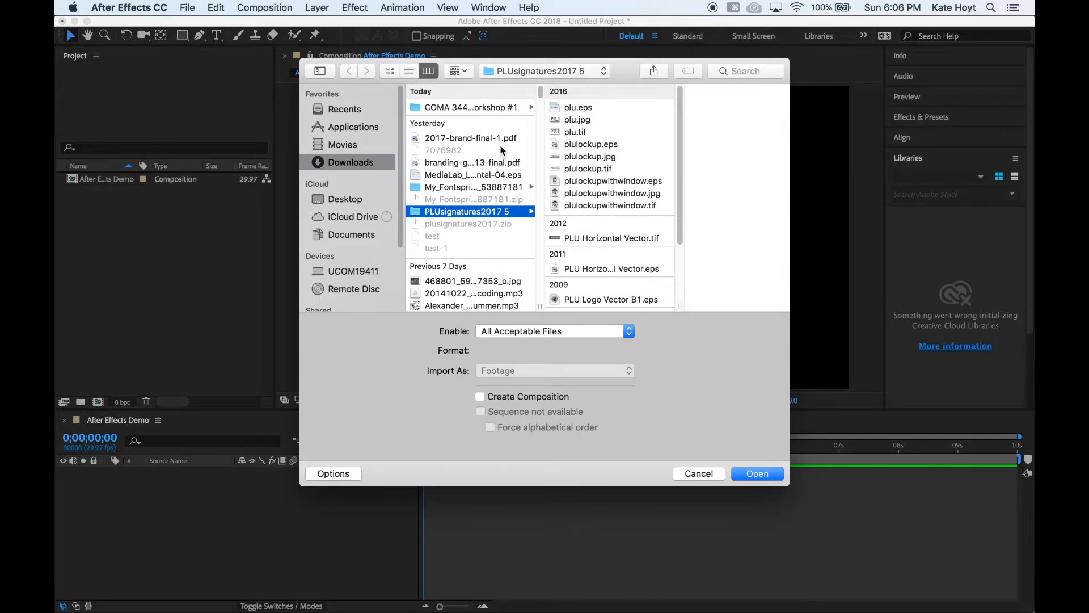
{"action": "left_click", "coordinate": [416, 176]}
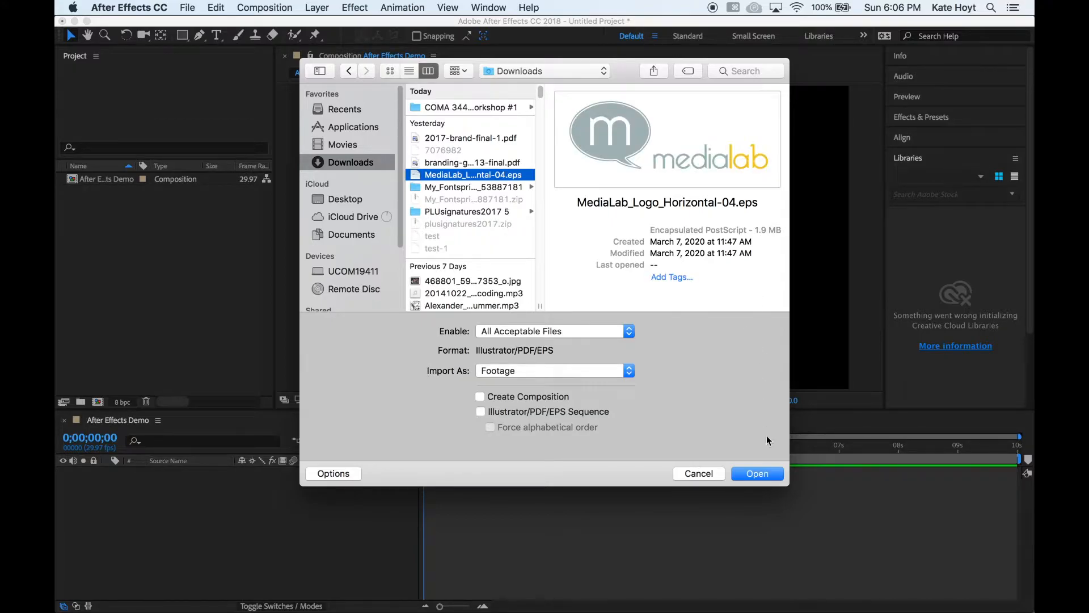
{"action": "left_click", "coordinate": [759, 473]}
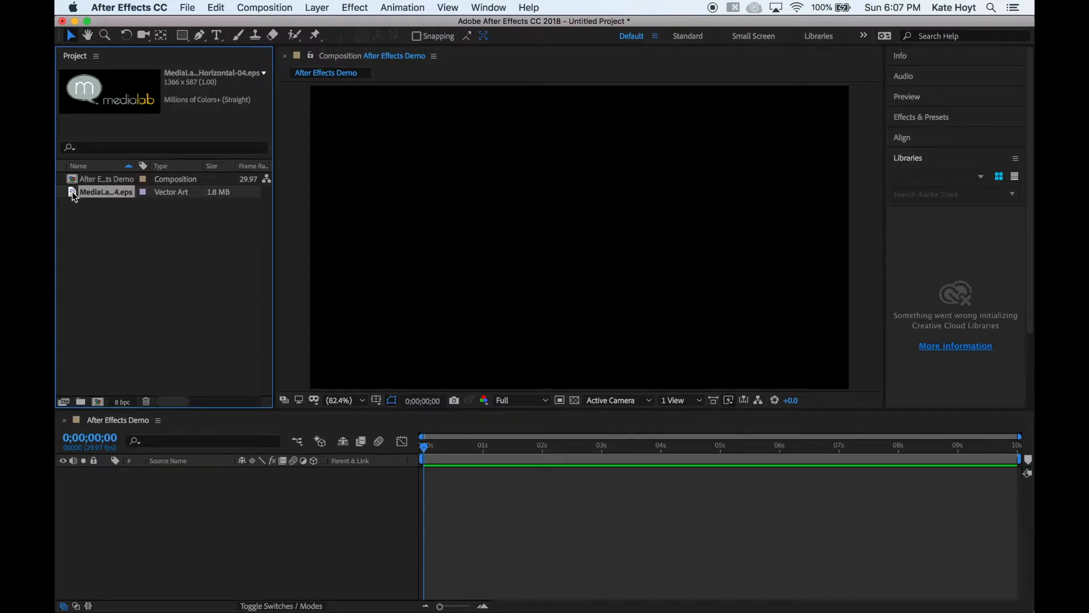
{"action": "left_click_drag", "start_coordinate": [74, 196], "coordinate": [582, 235]}
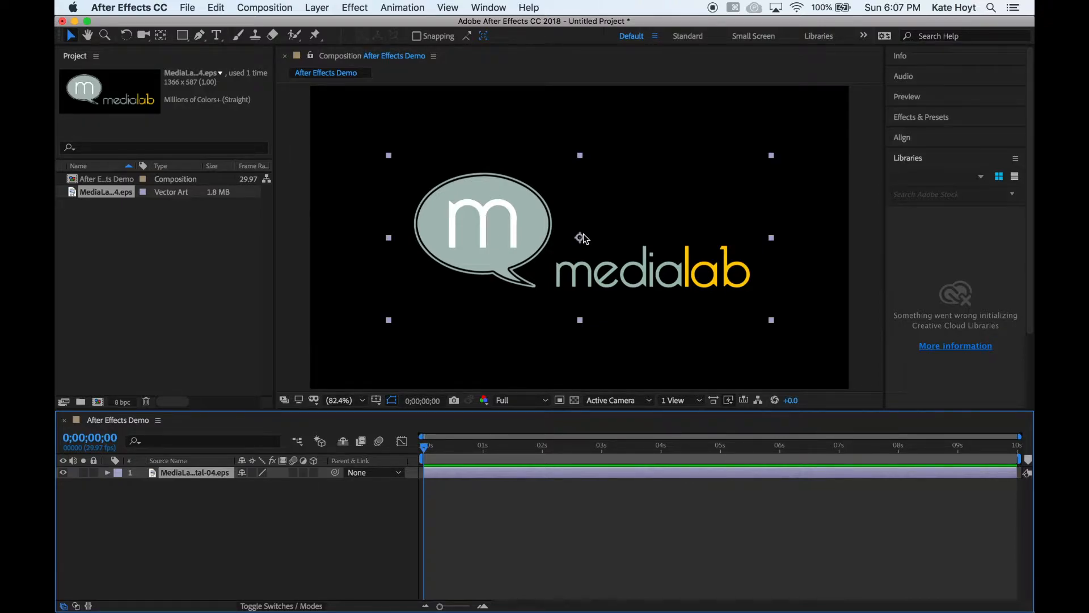
{"action": "left_click", "coordinate": [138, 474]}
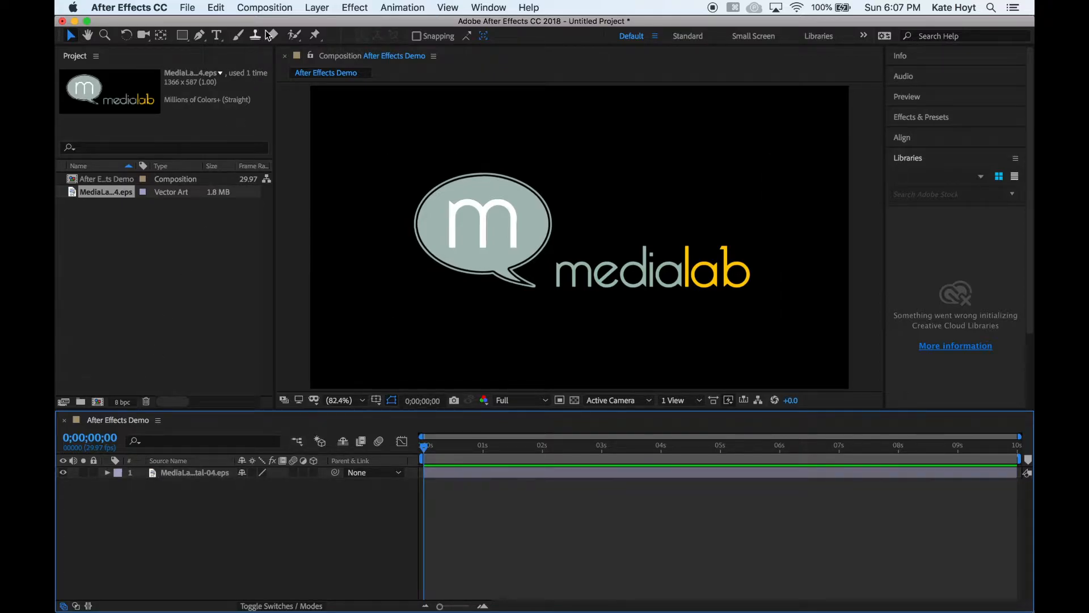
{"action": "left_click", "coordinate": [278, 8]}
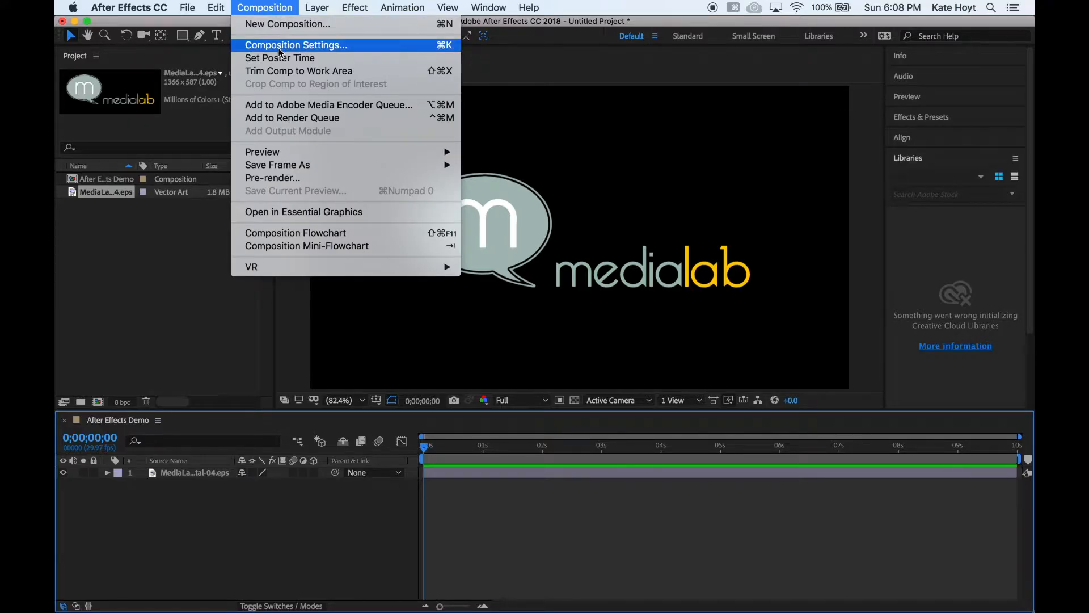
{"action": "left_click", "coordinate": [278, 46]}
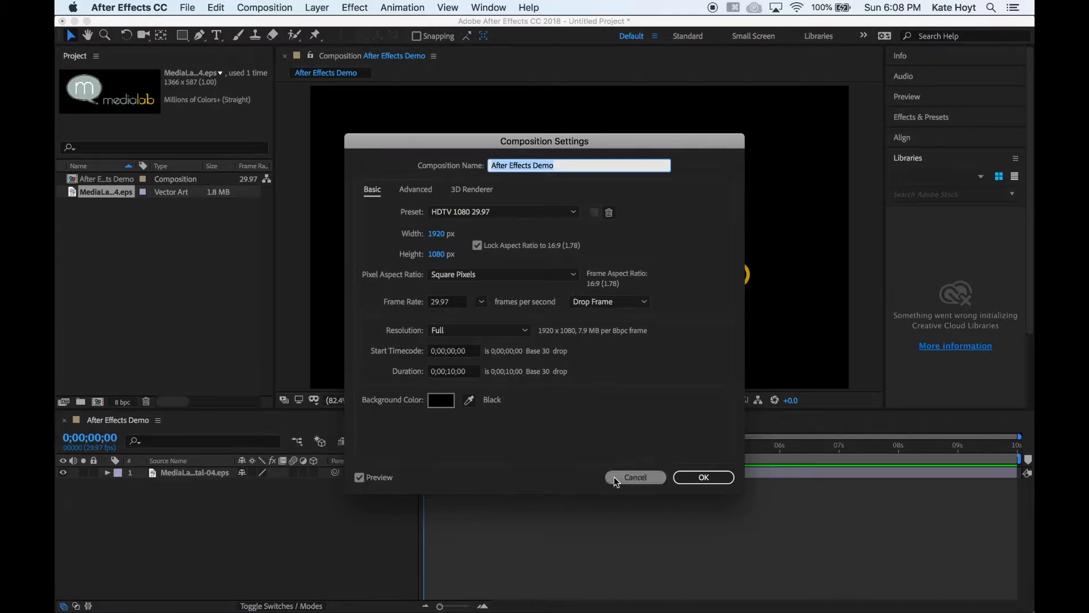
{"action": "left_click", "coordinate": [636, 477]}
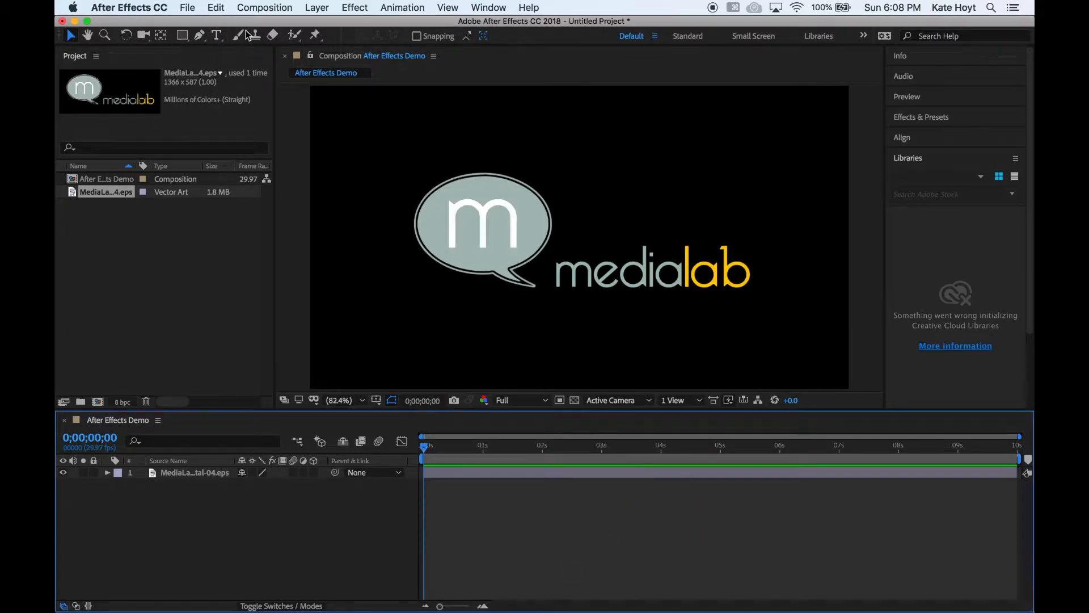
Step: Create a 1920 x 1080 px white (FFFFFF) solid layer named "Background" and deselect it
{"action": "left_click", "coordinate": [313, 8]}
{"action": "mouse_move", "coordinate": [322, 25]}
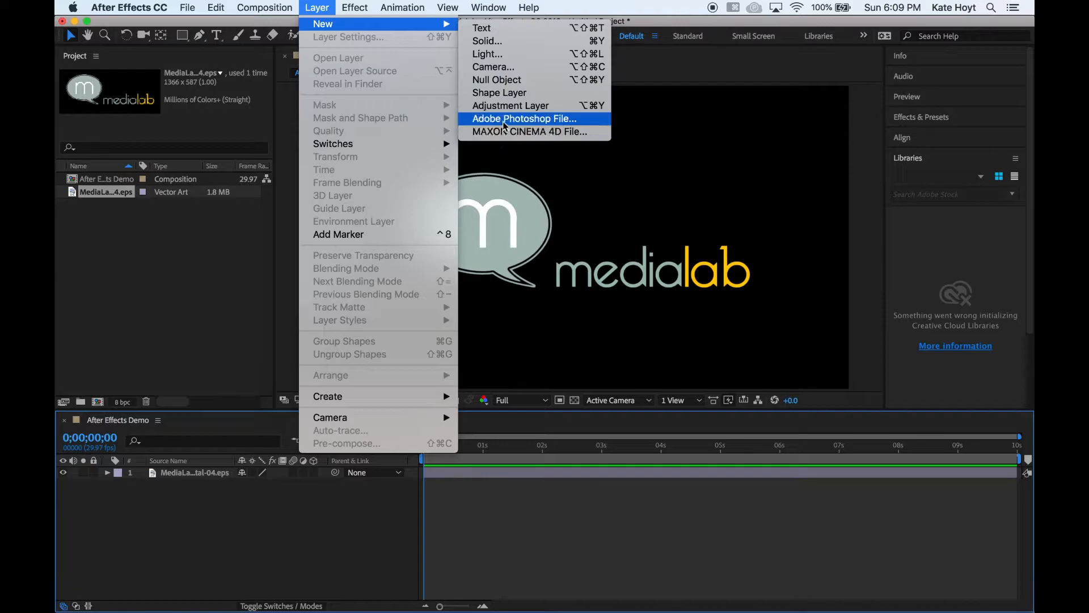
{"action": "left_click", "coordinate": [486, 41]}
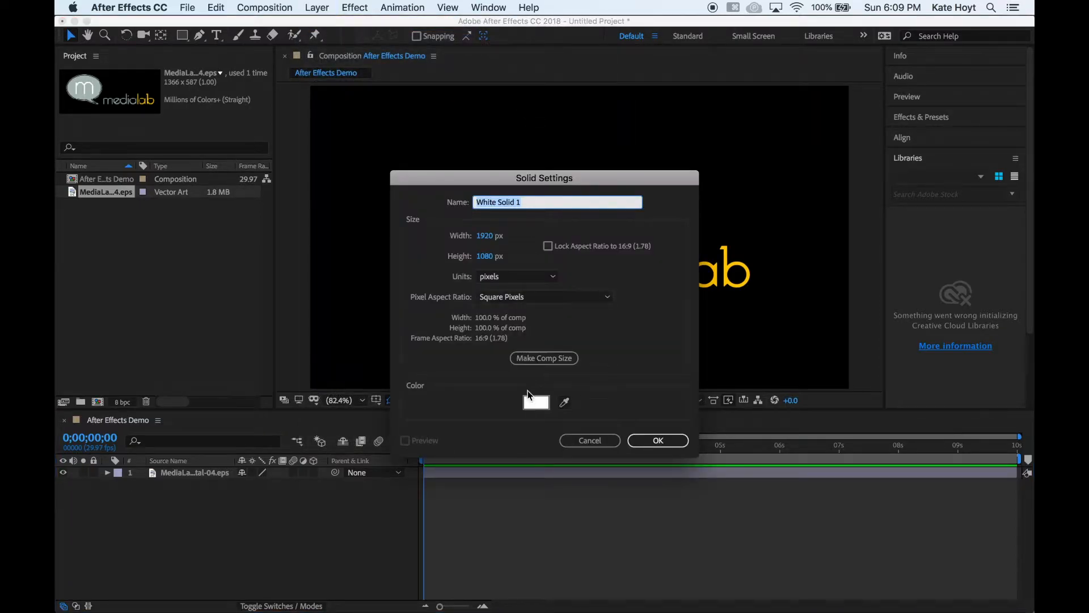
{"action": "left_click", "coordinate": [536, 403]}
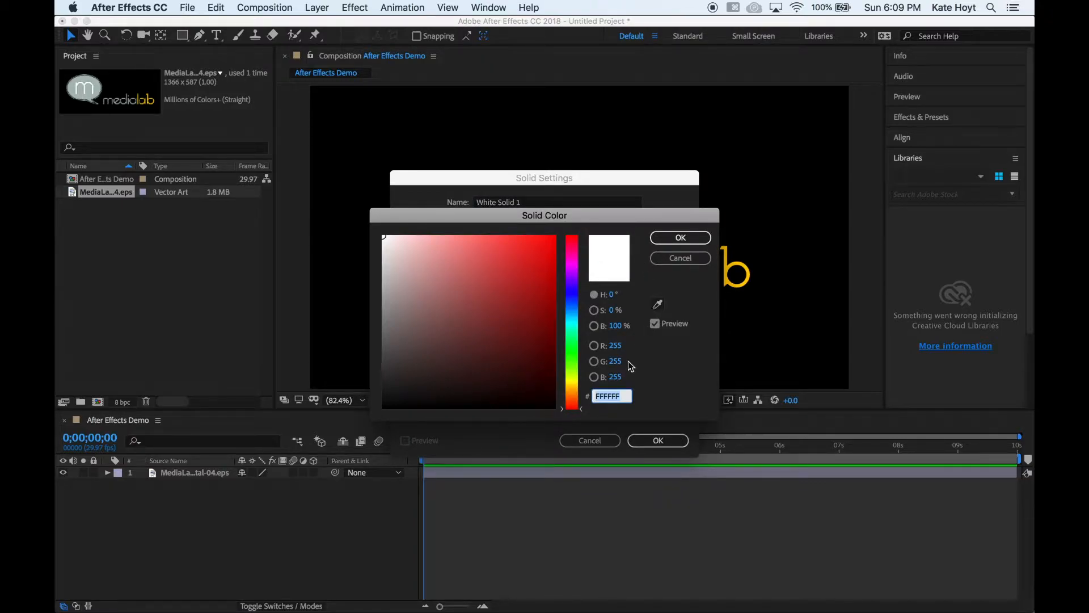
{"action": "left_click", "coordinate": [687, 237]}
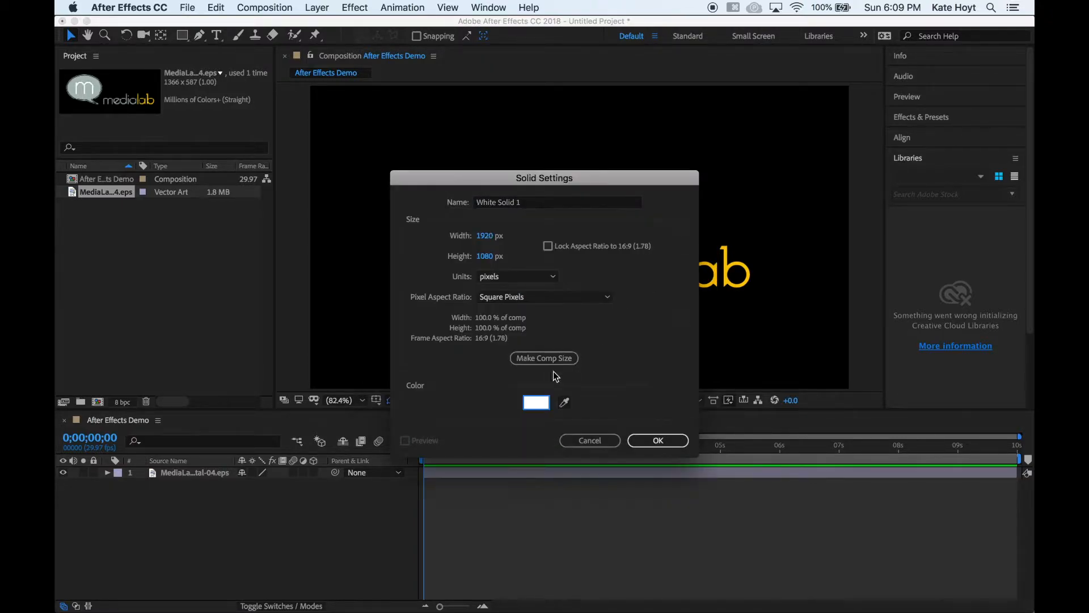
{"action": "left_click", "coordinate": [536, 402]}
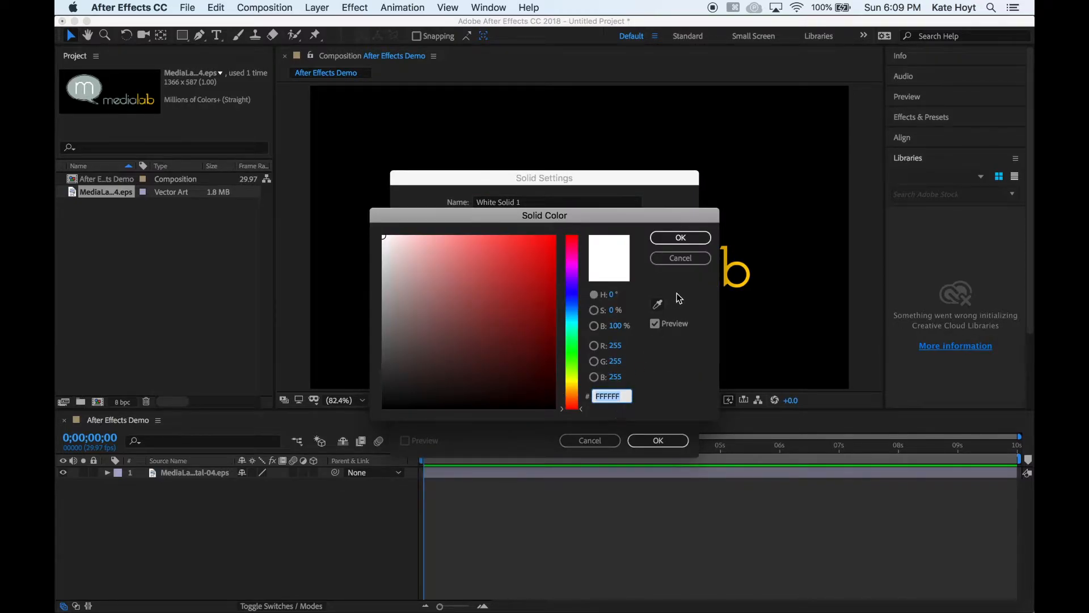
{"action": "left_click", "coordinate": [681, 238]}
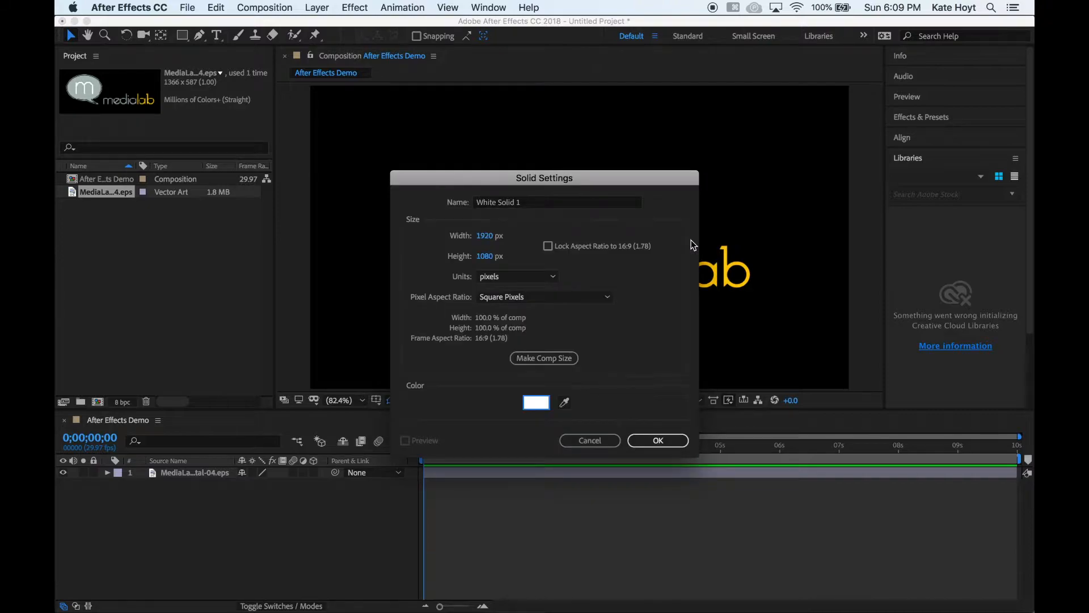
{"action": "left_click_drag", "start_coordinate": [523, 204], "coordinate": [480, 204]}
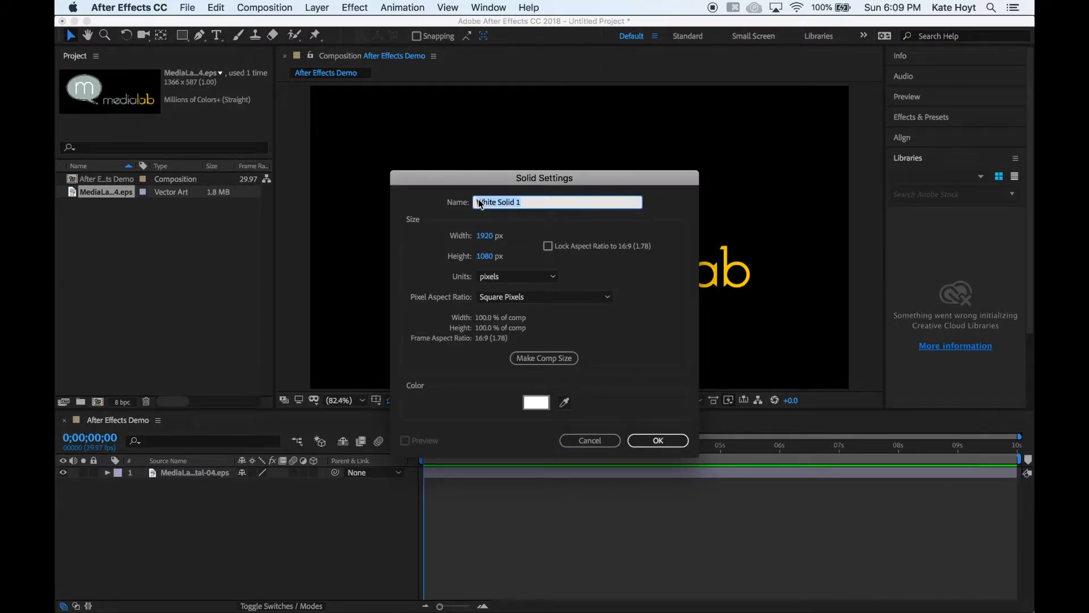
{"action": "type", "text": "ckground"}
{"action": "left_click", "coordinate": [662, 441]}
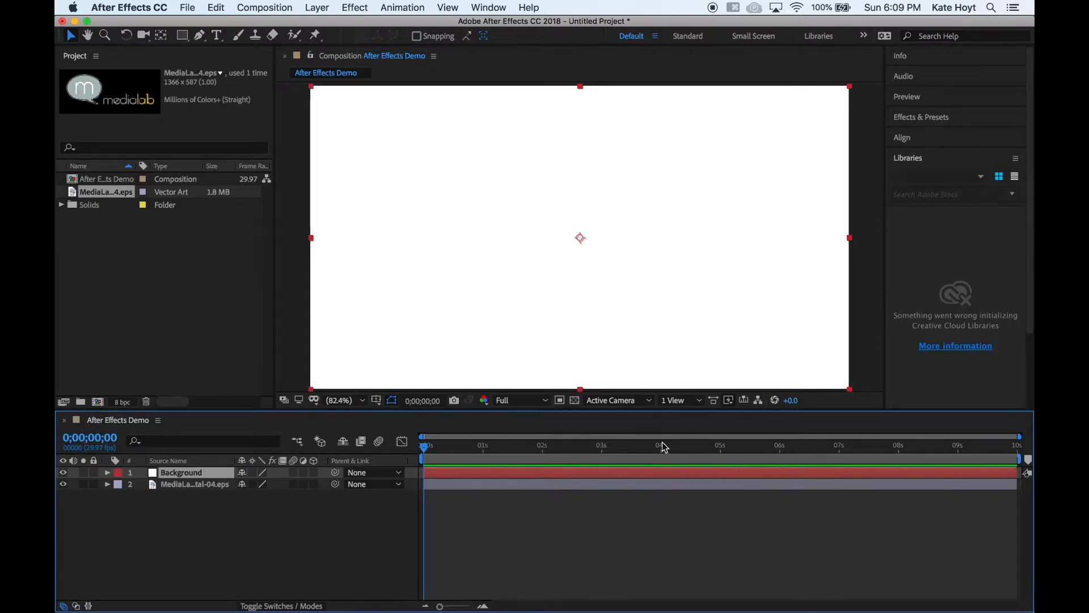
{"action": "left_click", "coordinate": [72, 477]}
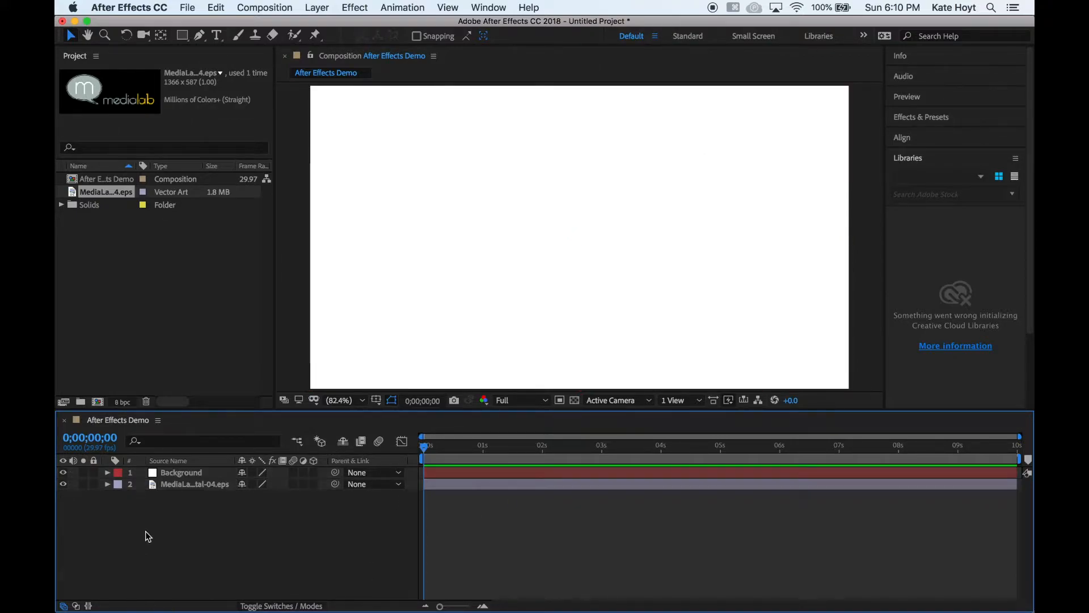
Step: Move the Background solid beneath the logo layer and add a second copy of the MediaLab logo above both layers
{"action": "left_click", "coordinate": [183, 473]}
{"action": "left_click_drag", "start_coordinate": [182, 473], "coordinate": [182, 487]}
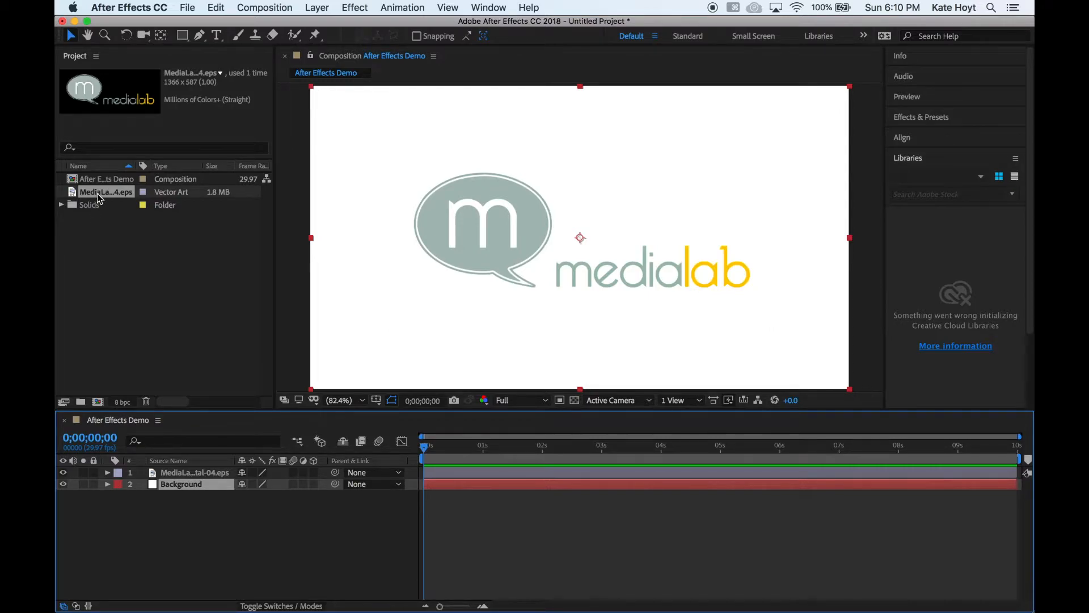
{"action": "left_click", "coordinate": [74, 194]}
{"action": "left_click_drag", "start_coordinate": [75, 194], "coordinate": [105, 467]}
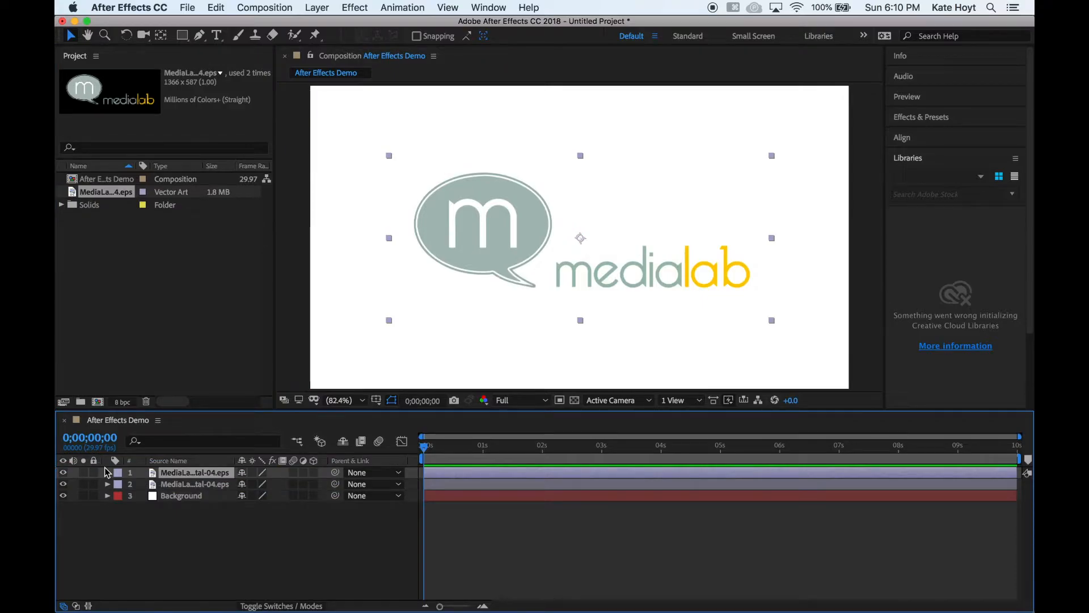
Step: Rename the lower MediaLab logo layer as "ML Typeface"
{"action": "left_click", "coordinate": [195, 487]}
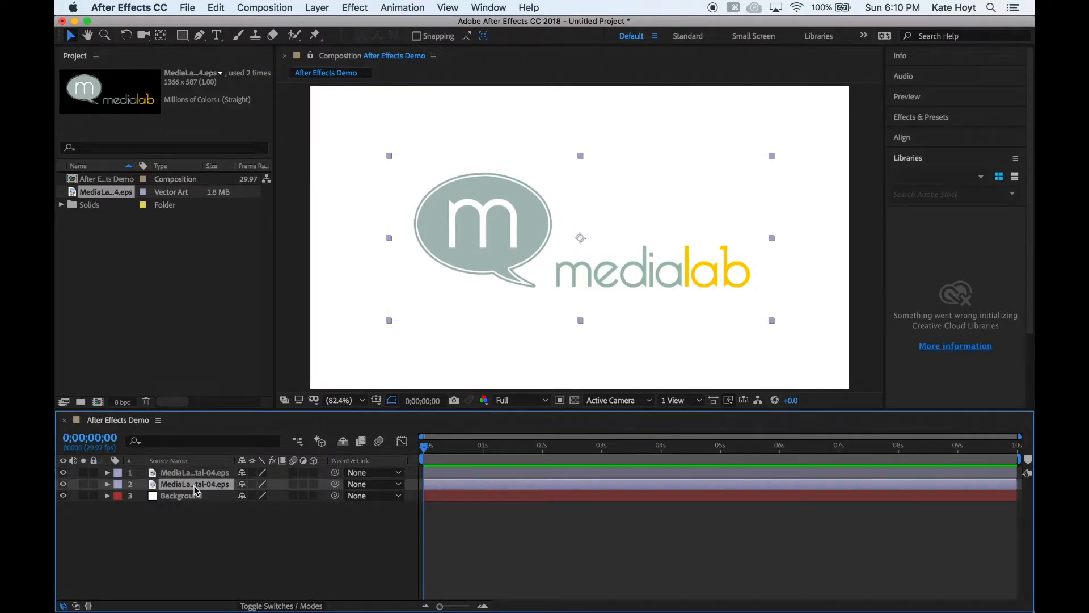
{"action": "right_click", "coordinate": [195, 489]}
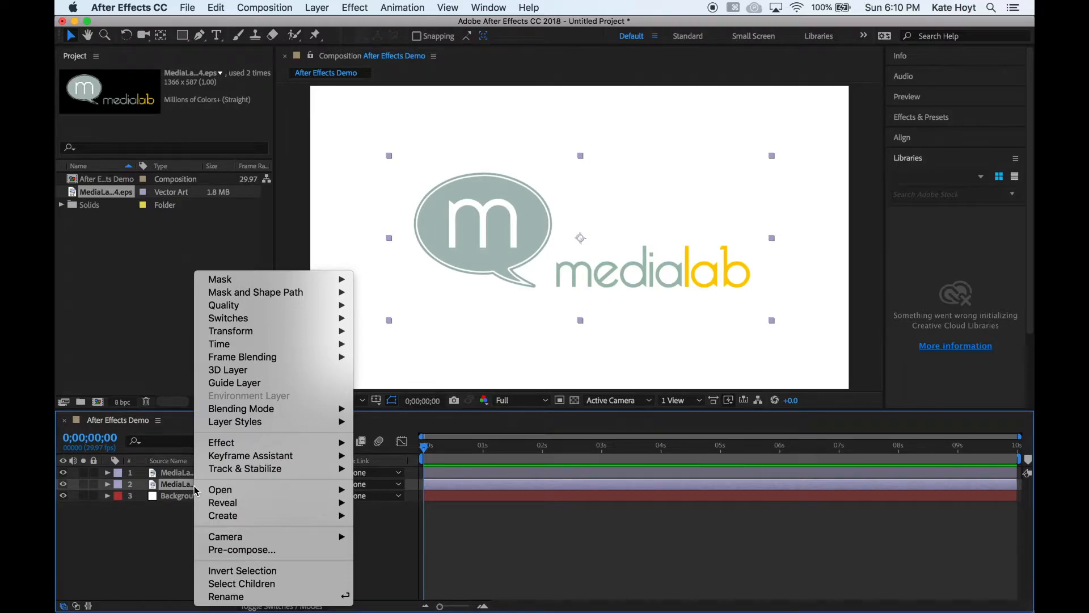
{"action": "left_click", "coordinate": [216, 599]}
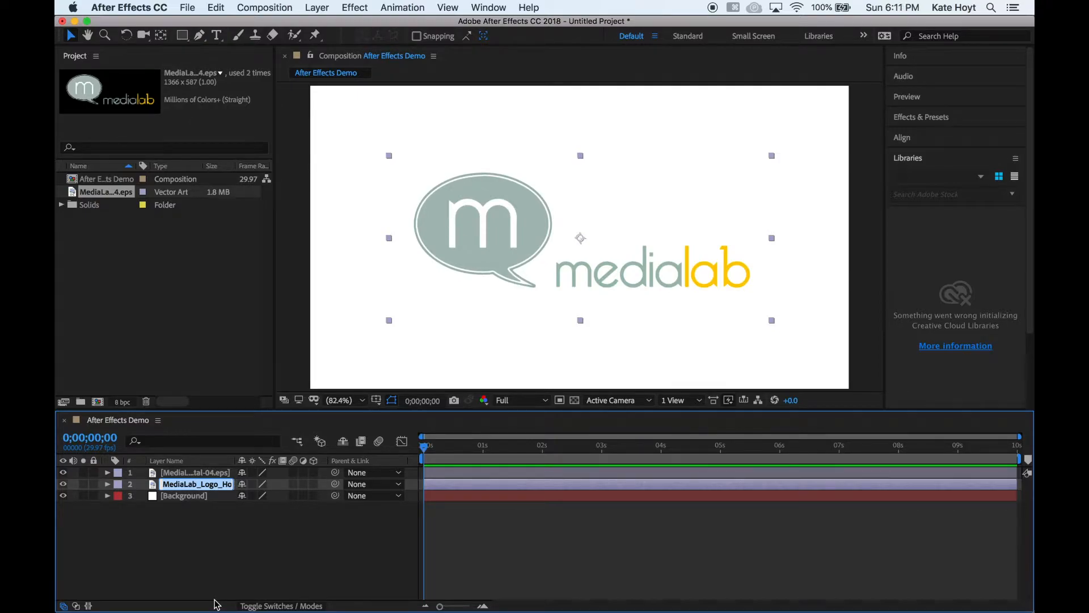
{"action": "type", "text": "M"}
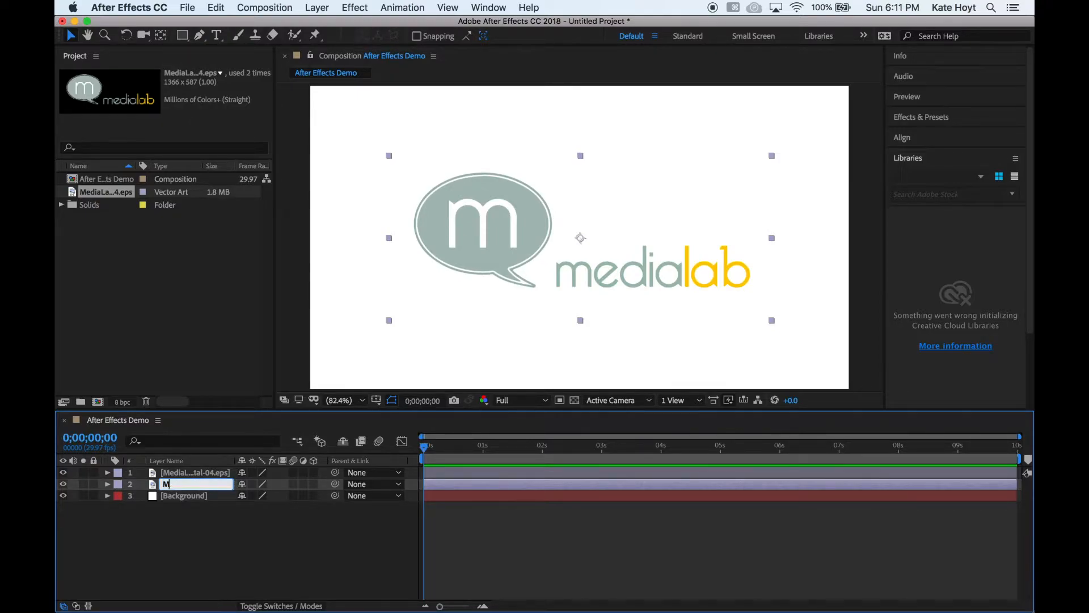
{"action": "type", "text": "L Typeface"}
{"action": "left_click", "coordinate": [203, 547]}
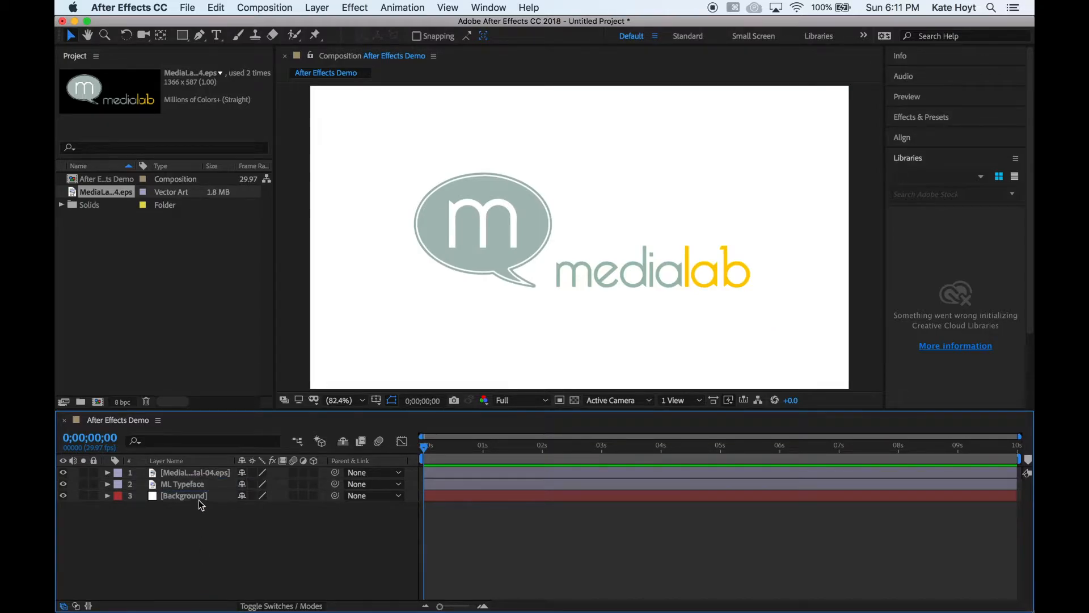
Step: Rename the upper MediaLab logo layer as "ML Bubble" and leave it deselected
{"action": "right_click", "coordinate": [208, 471]}
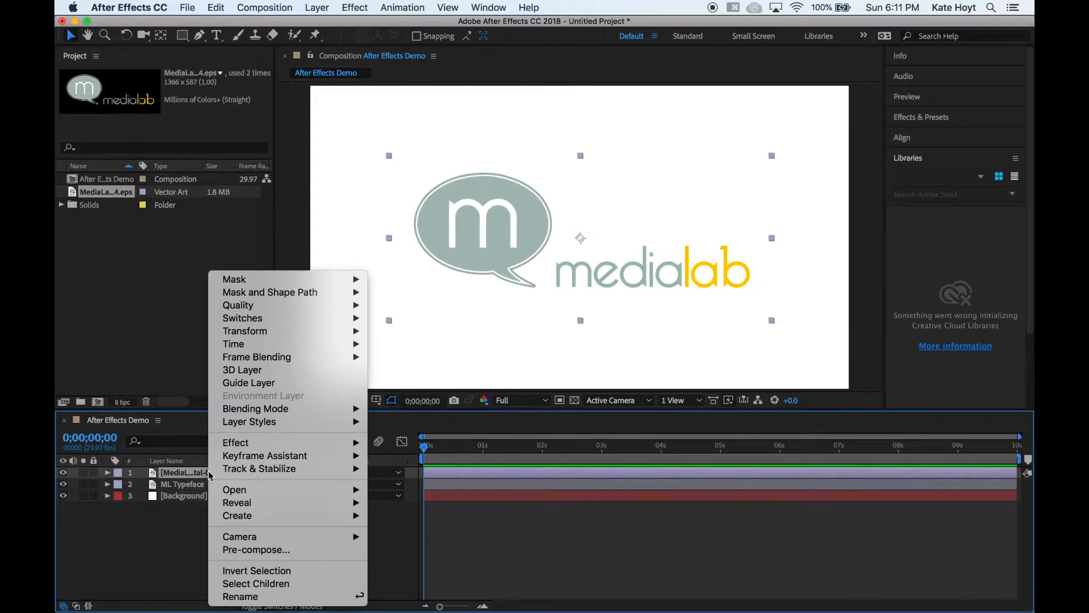
{"action": "left_click", "coordinate": [252, 597]}
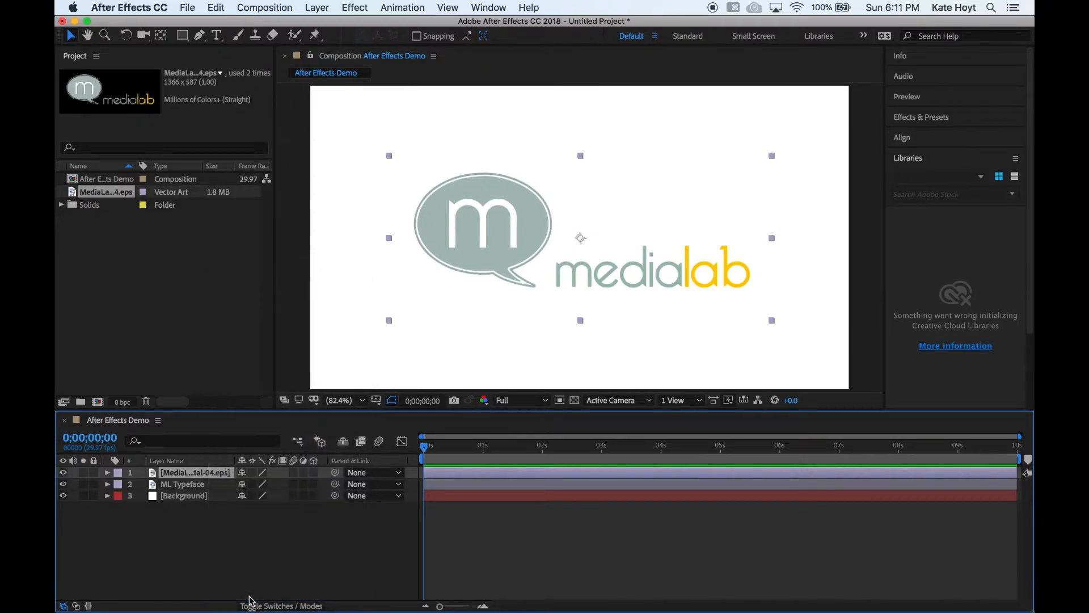
{"action": "type", "text": "ML Bubble"}
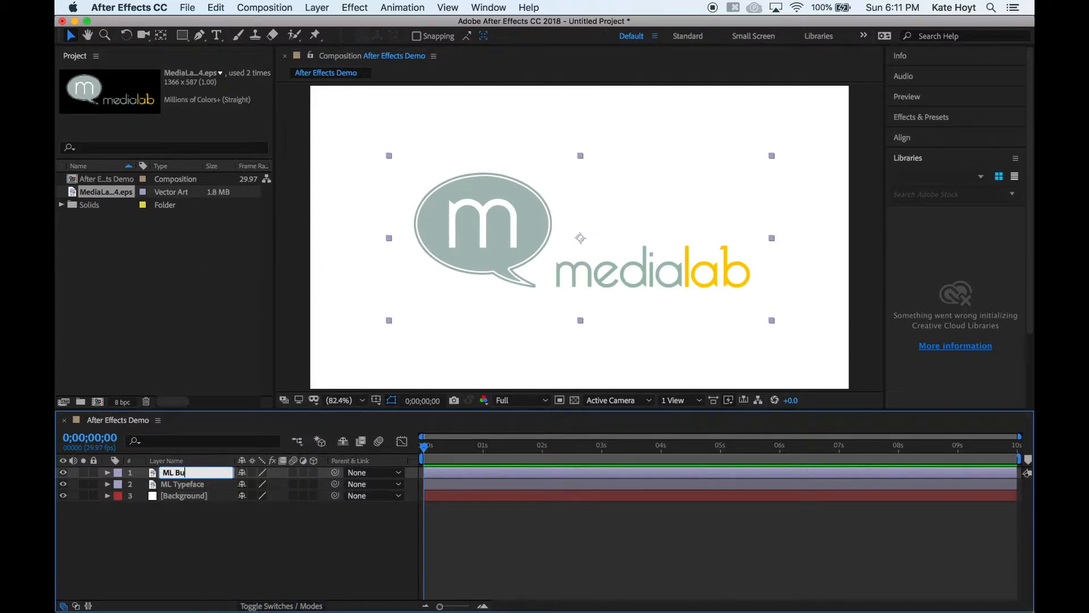
{"action": "left_click", "coordinate": [233, 533]}
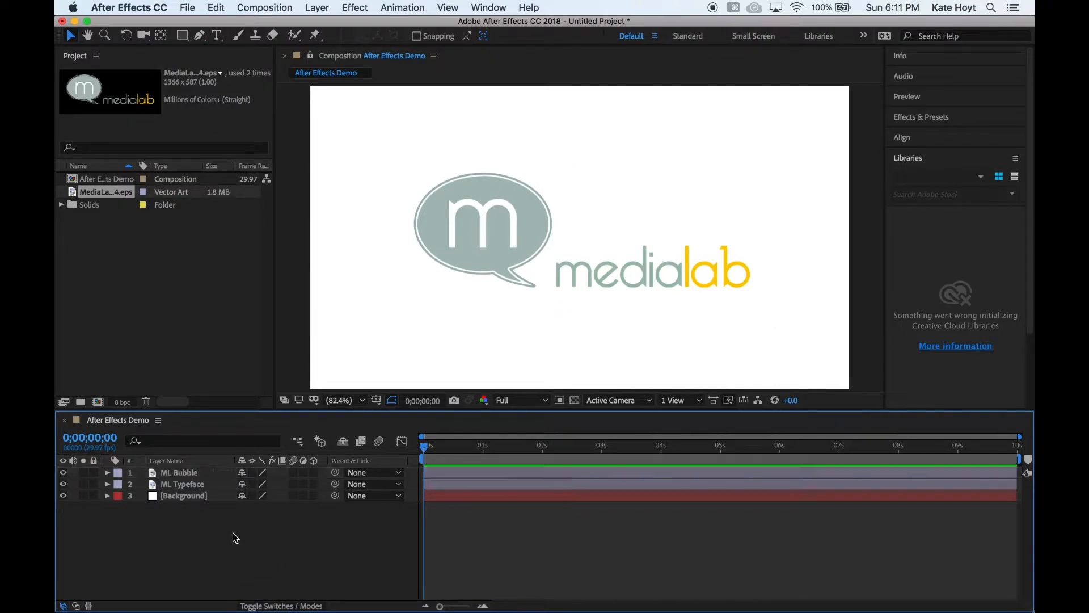
{"action": "left_click", "coordinate": [187, 486]}
{"action": "left_click", "coordinate": [189, 476]}
{"action": "left_click", "coordinate": [189, 483]}
{"action": "left_click", "coordinate": [189, 475]}
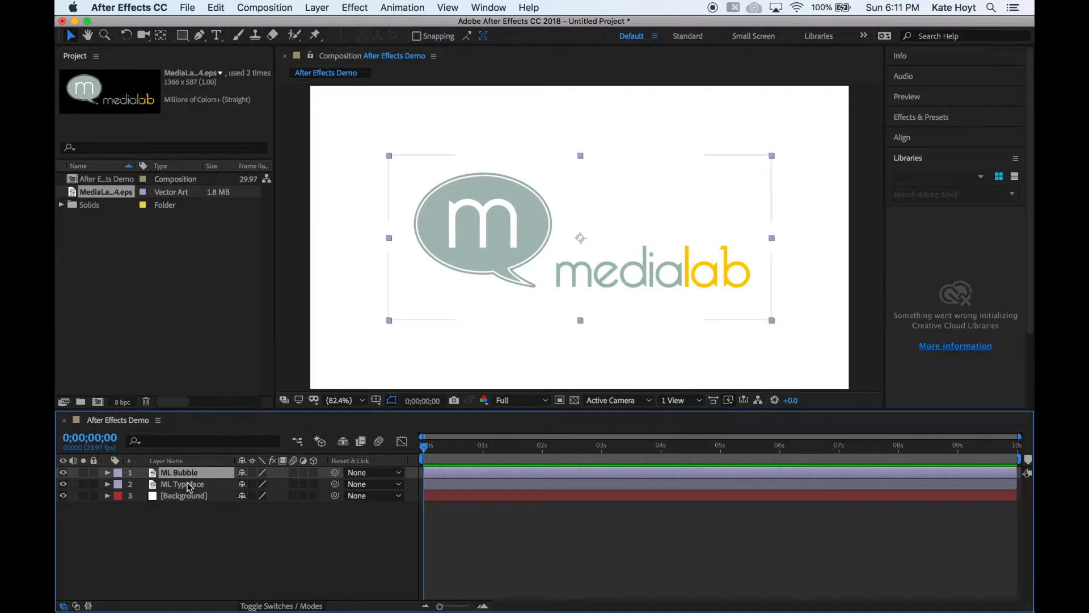
Step: Draw a rectangular mask closely around the "medialab" wordmark on the ML Typeface layer
{"action": "left_click", "coordinate": [189, 484]}
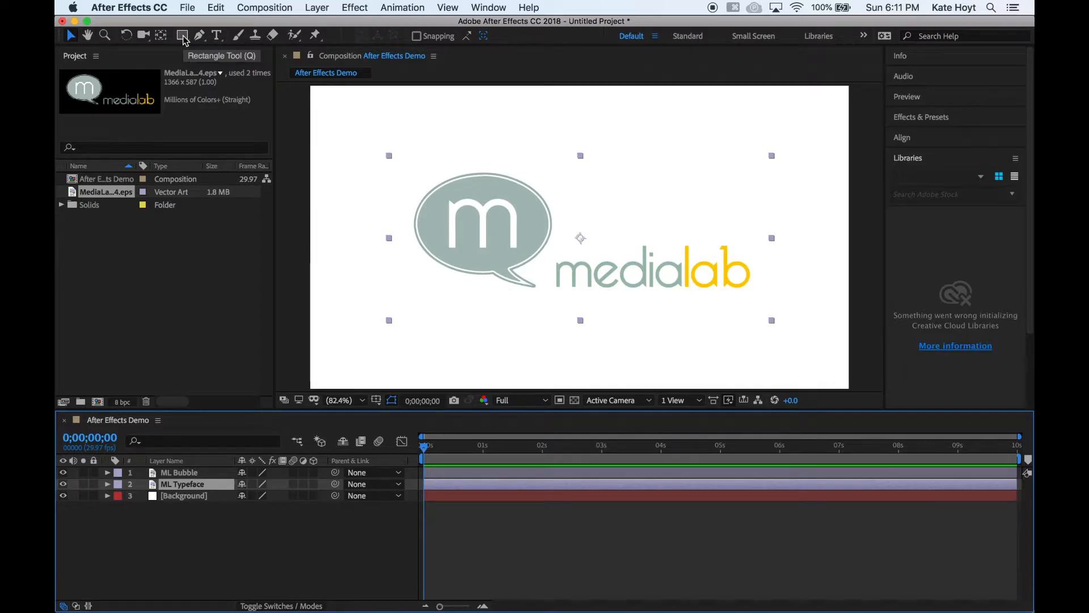
{"action": "left_click", "coordinate": [318, 7]}
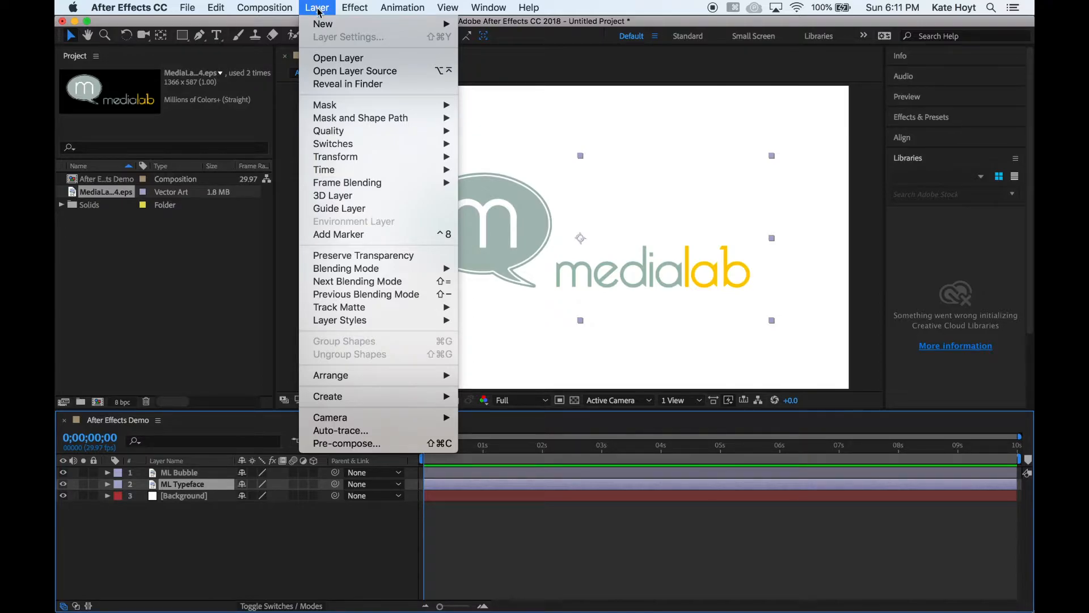
{"action": "mouse_move", "coordinate": [321, 25]}
{"action": "left_click", "coordinate": [315, 7]}
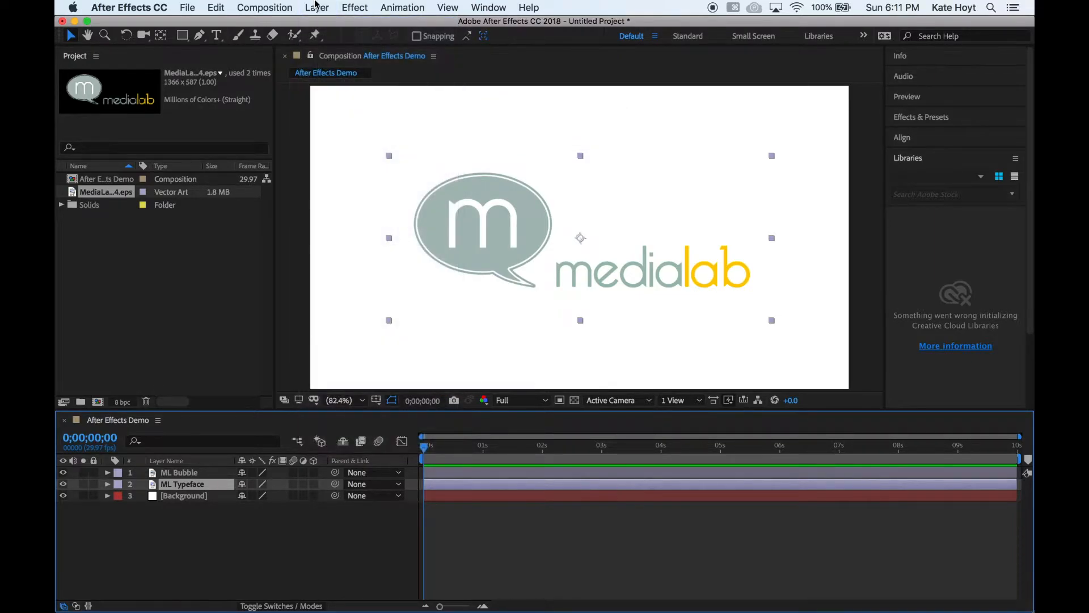
{"action": "left_click", "coordinate": [182, 36]}
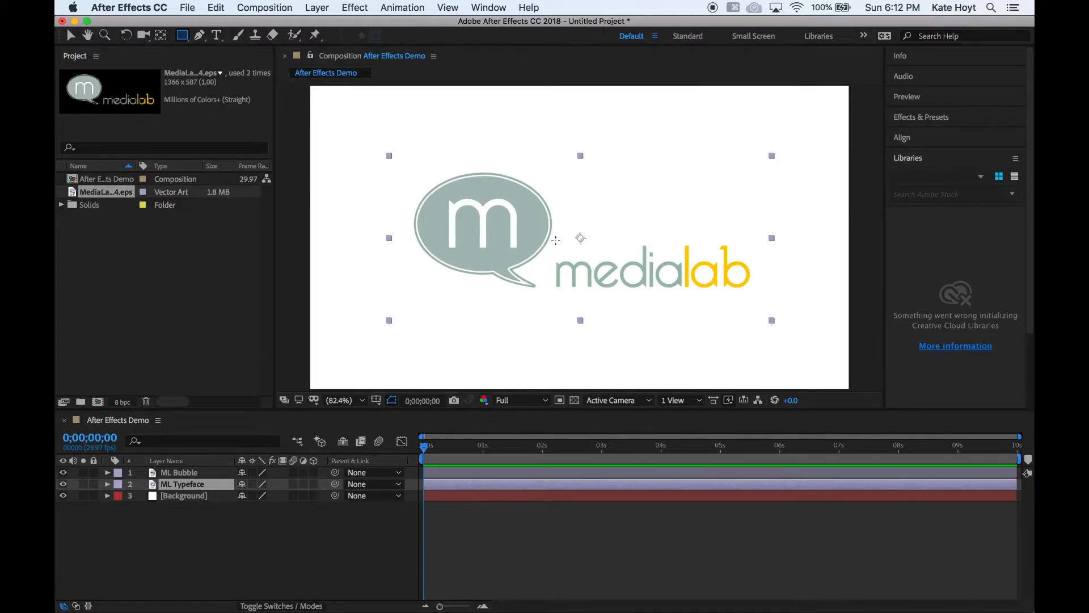
{"action": "left_click_drag", "start_coordinate": [554, 237], "coordinate": [767, 299]}
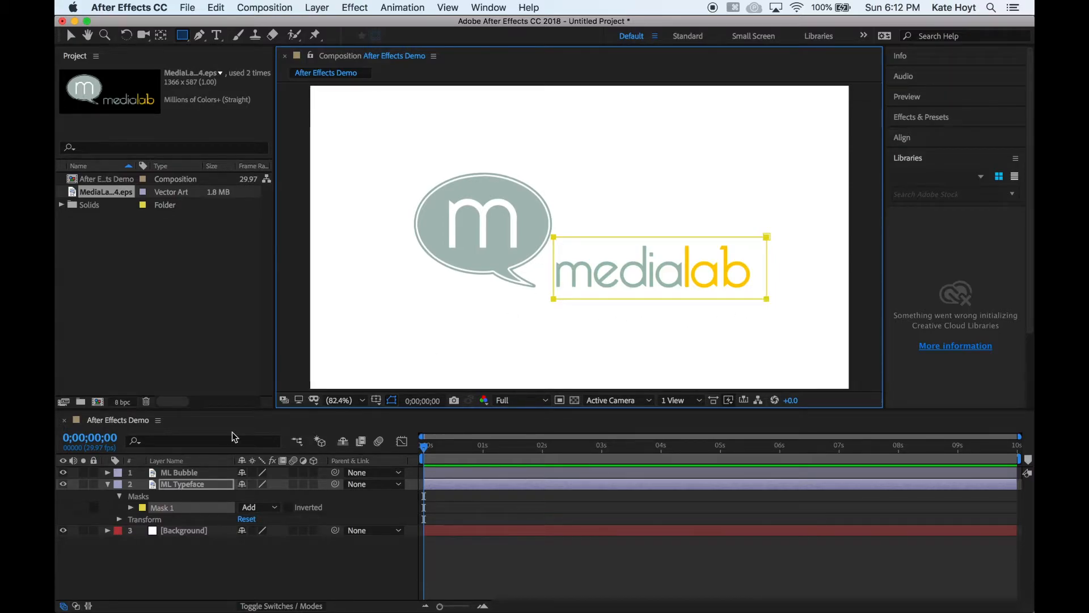
Step: Hide the ML Bubble layer and shift the ML Typeface mask slightly up and left, leaving space before the wordmark's first letter
{"action": "left_click", "coordinate": [82, 472]}
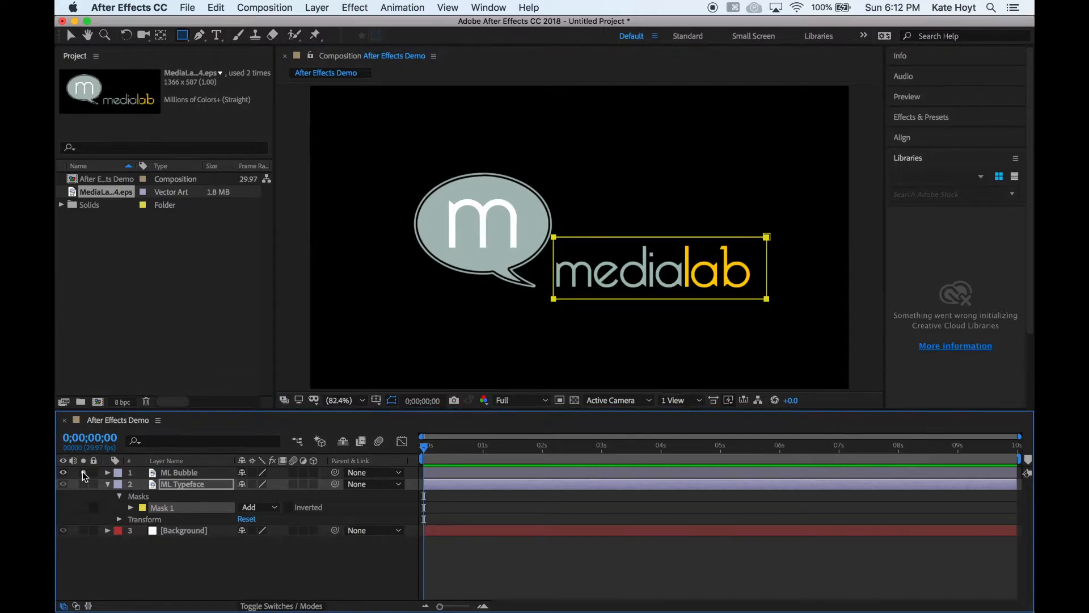
{"action": "left_click", "coordinate": [84, 472]}
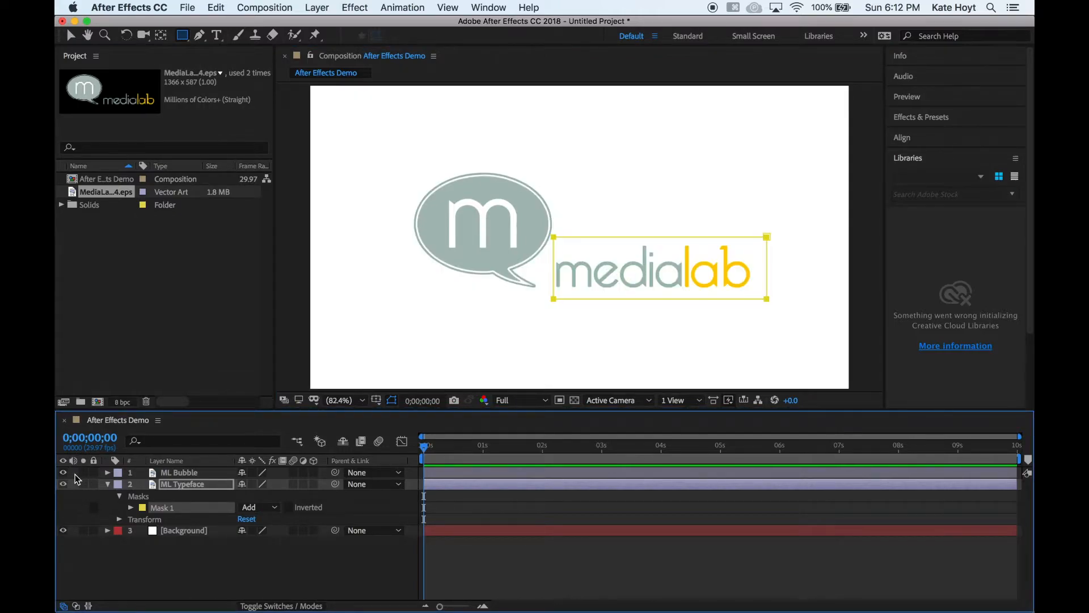
{"action": "left_click", "coordinate": [63, 473]}
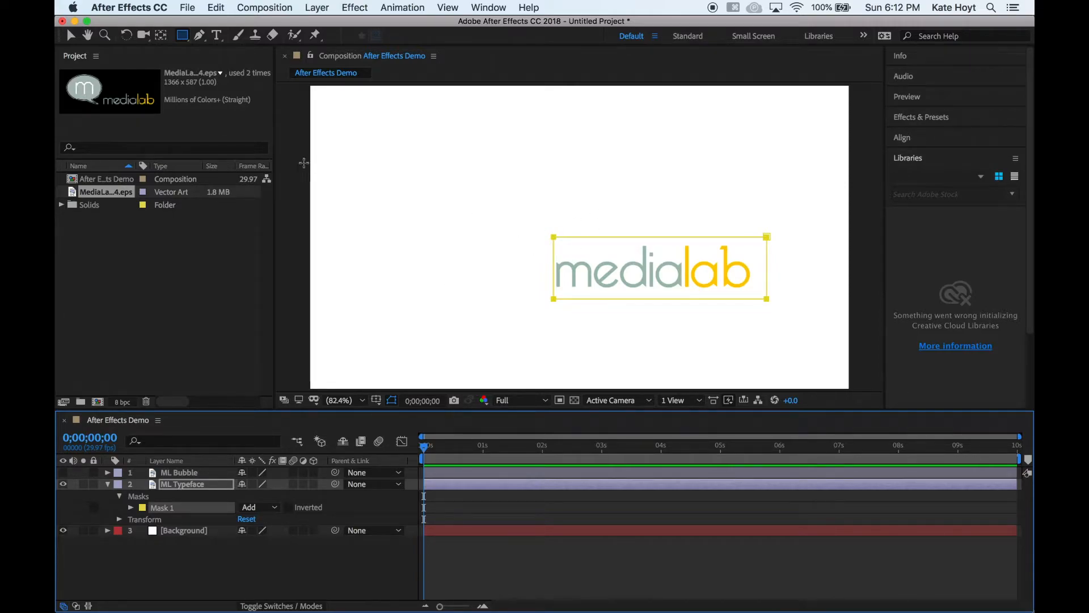
{"action": "left_click", "coordinate": [71, 36]}
{"action": "mouse_move", "coordinate": [553, 238]}
{"action": "left_mouse_down"}
{"action": "mouse_move", "coordinate": [451, 188]}
{"action": "mouse_move", "coordinate": [433, 191]}
{"action": "mouse_move", "coordinate": [561, 223]}
{"action": "mouse_move", "coordinate": [549, 236]}
{"action": "left_mouse_up"}
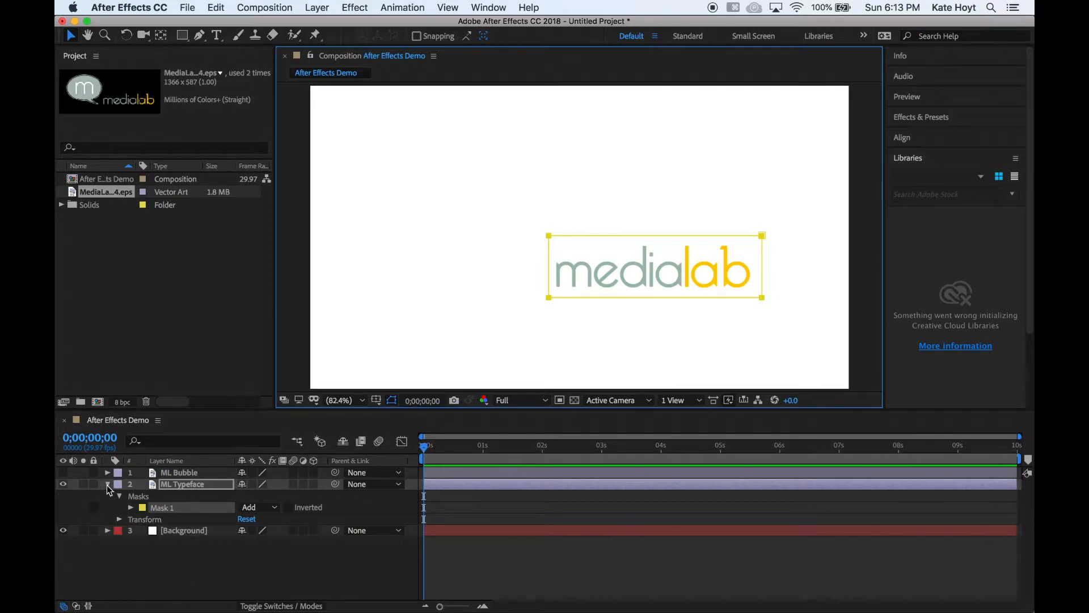
Step: With ML Bubble shown and ML Typeface hidden, mask the speech bubble on ML Bubble with a rectangle, and restore ML Typeface's visibility
{"action": "left_click", "coordinate": [62, 472]}
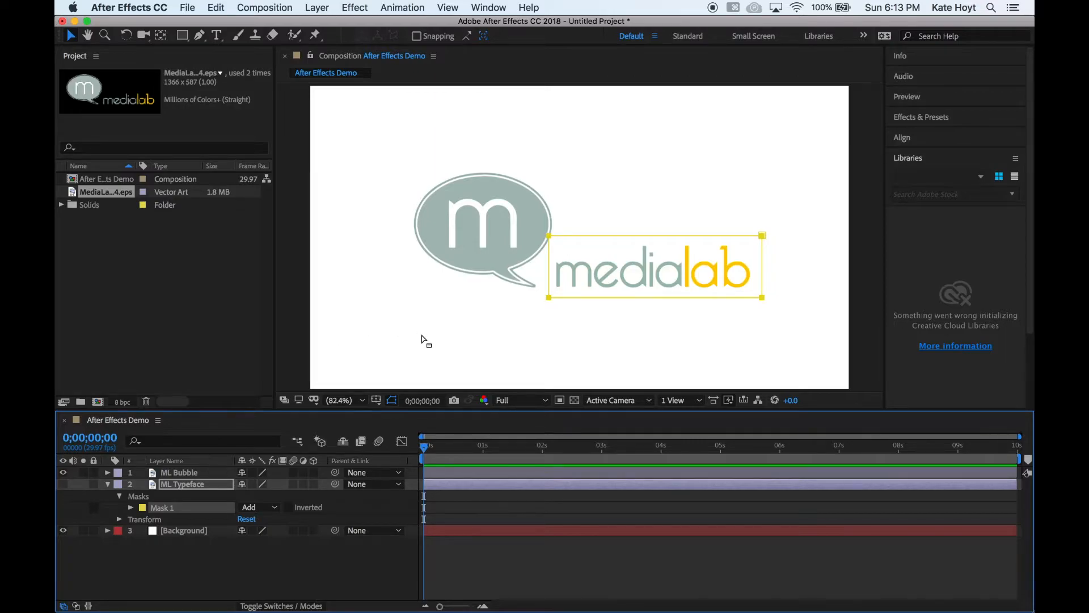
{"action": "left_click", "coordinate": [206, 472]}
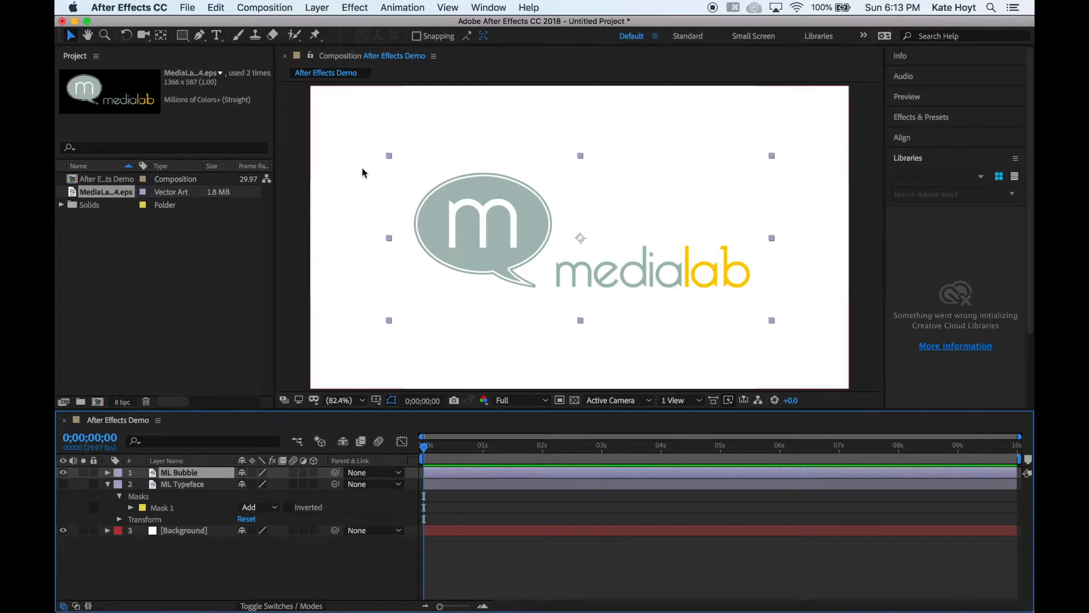
{"action": "left_click", "coordinate": [181, 35]}
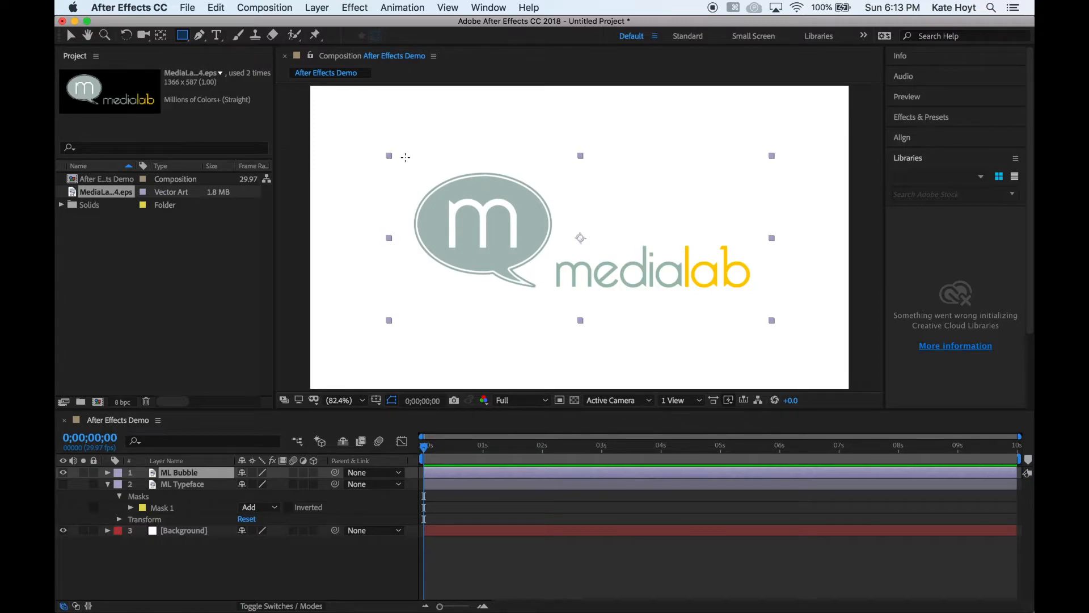
{"action": "left_click_drag", "start_coordinate": [403, 158], "coordinate": [555, 297]}
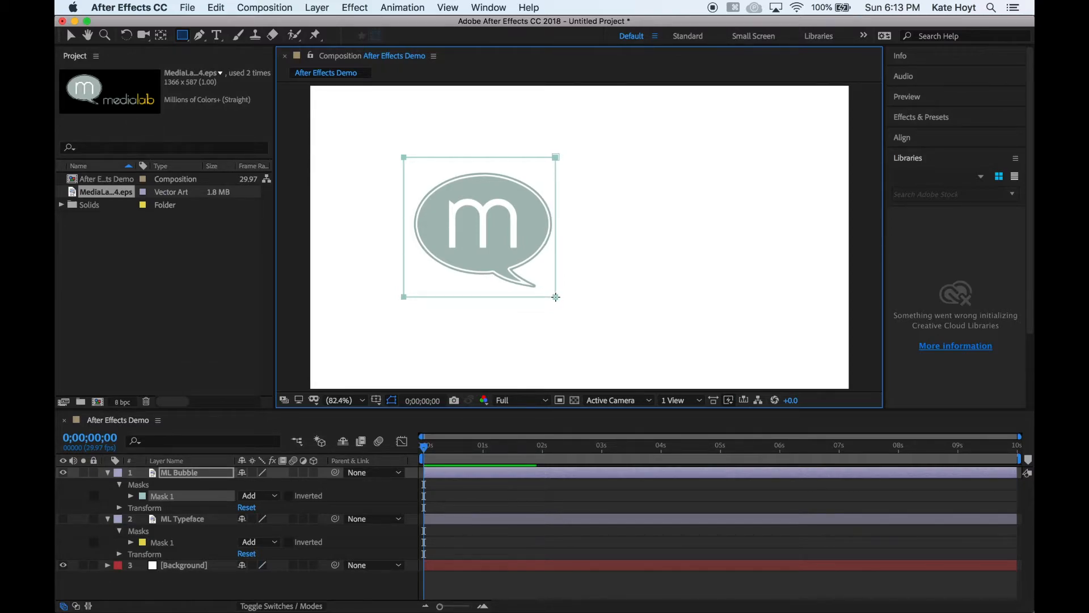
{"action": "left_click", "coordinate": [63, 518]}
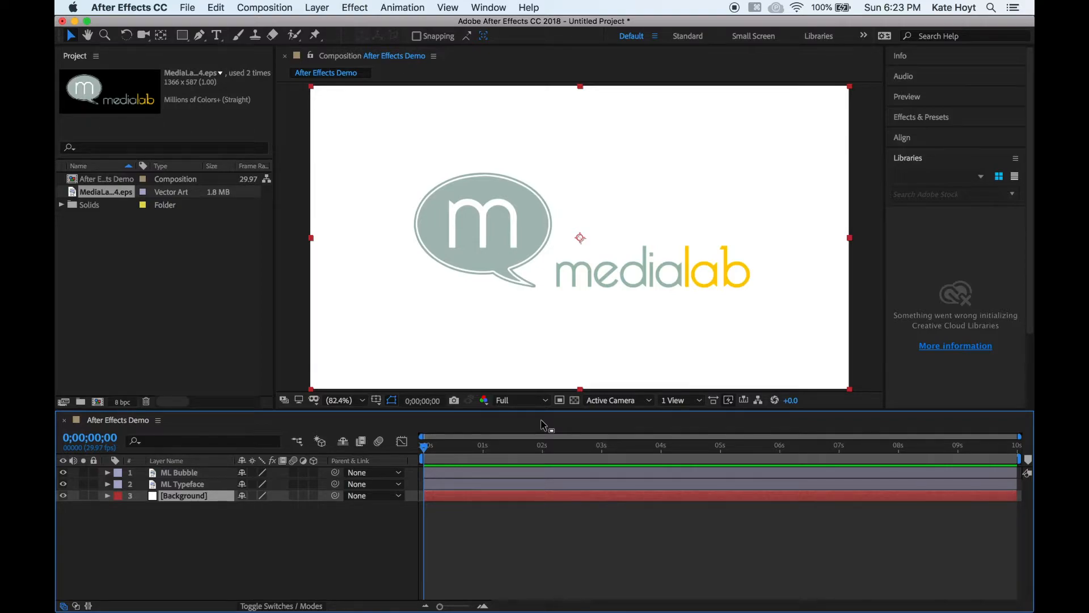
Step: Set the composition view's magnification to 50% and deselect the Background layer
{"action": "left_click", "coordinate": [363, 402]}
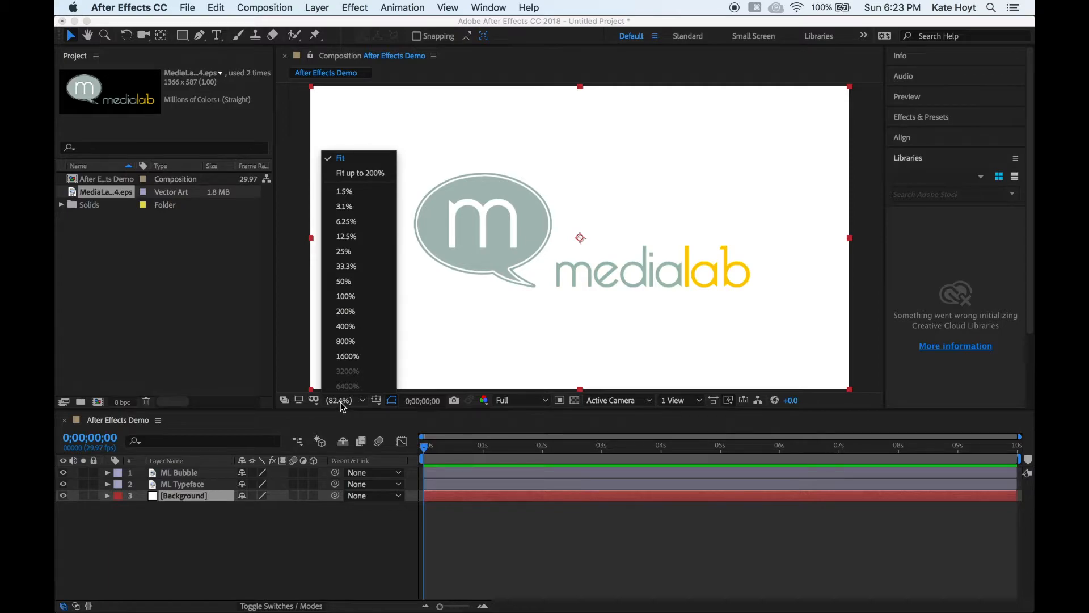
{"action": "left_click", "coordinate": [350, 281]}
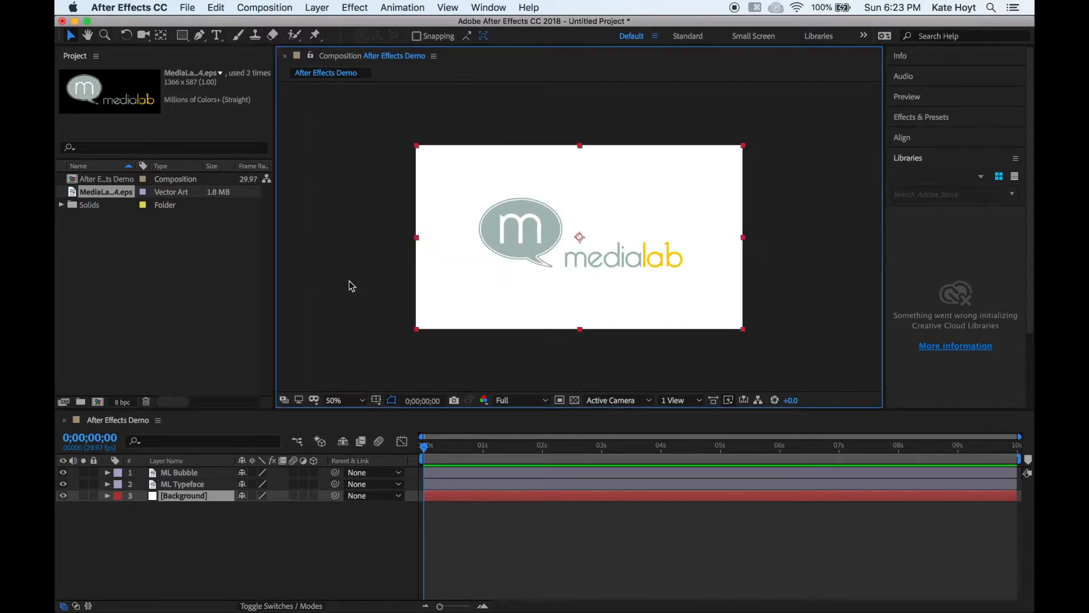
{"action": "left_click", "coordinate": [349, 280]}
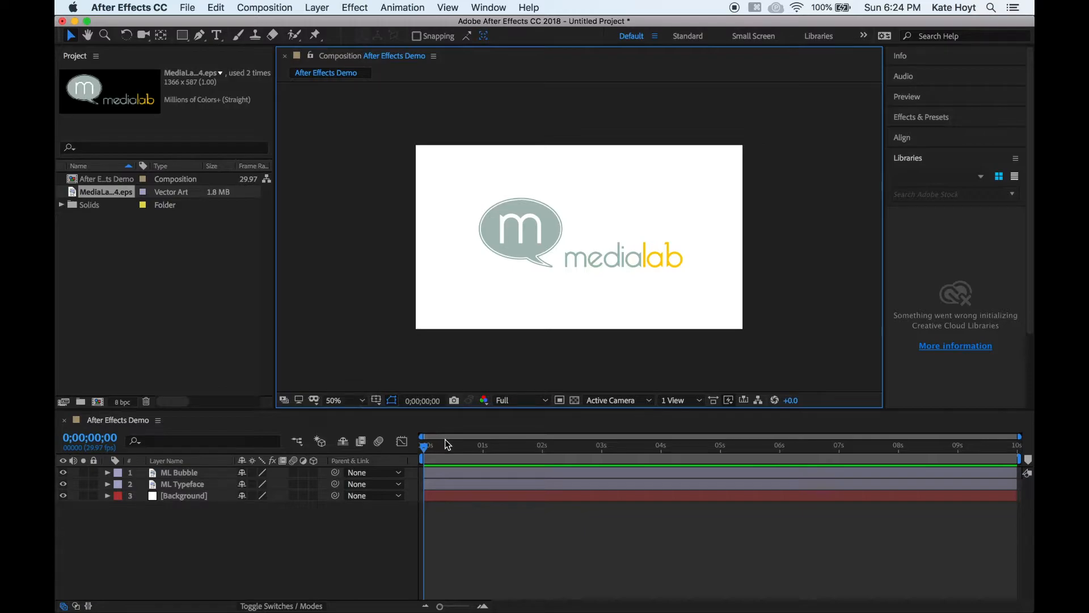
Step: Expand the ML Bubble layer's Transform properties and set its vertical Position value to 0, keeping 960 horizontally
{"action": "left_click", "coordinate": [111, 474]}
{"action": "left_click", "coordinate": [108, 473]}
{"action": "left_click", "coordinate": [121, 496]}
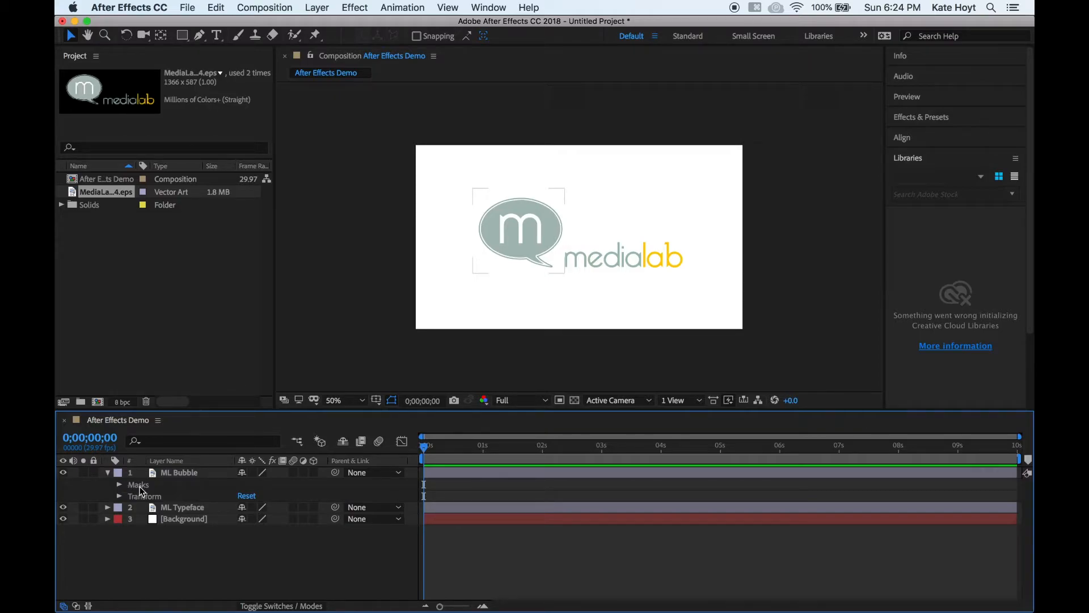
{"action": "left_click", "coordinate": [121, 495]}
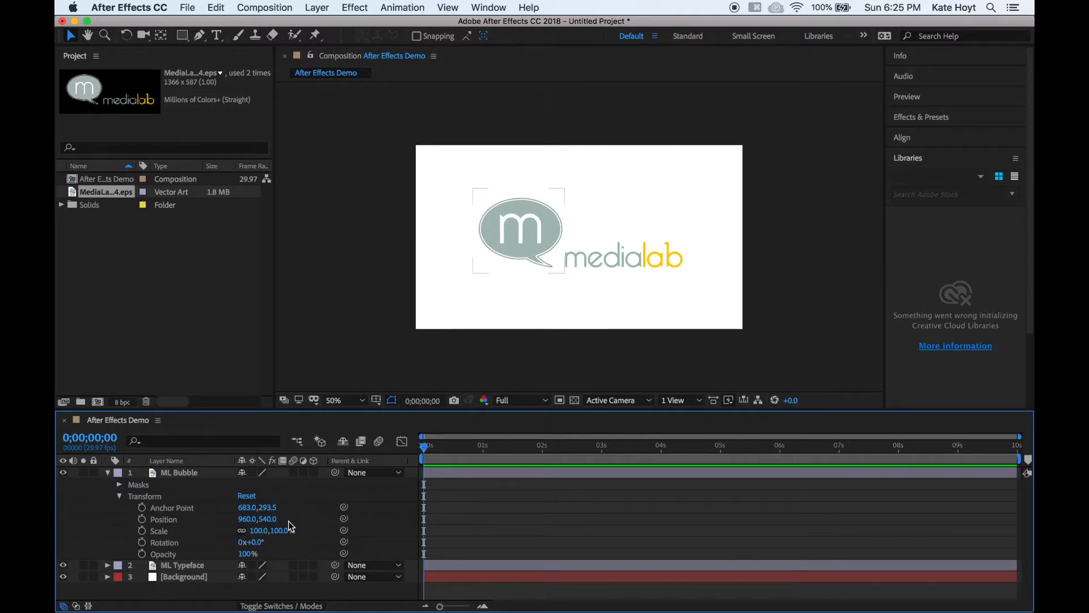
{"action": "left_click", "coordinate": [410, 162]}
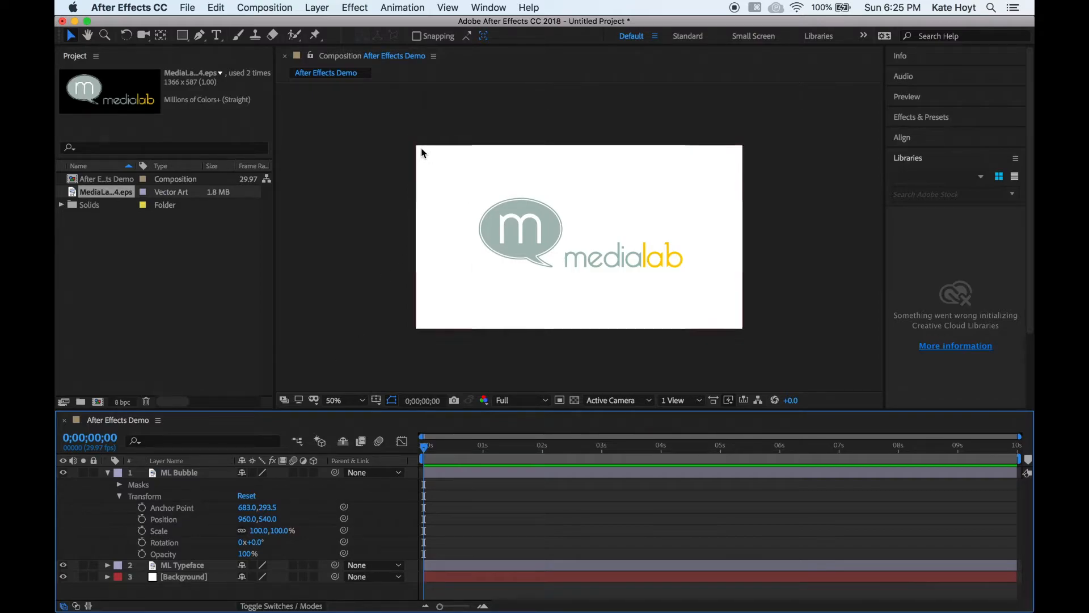
{"action": "left_click", "coordinate": [240, 497]}
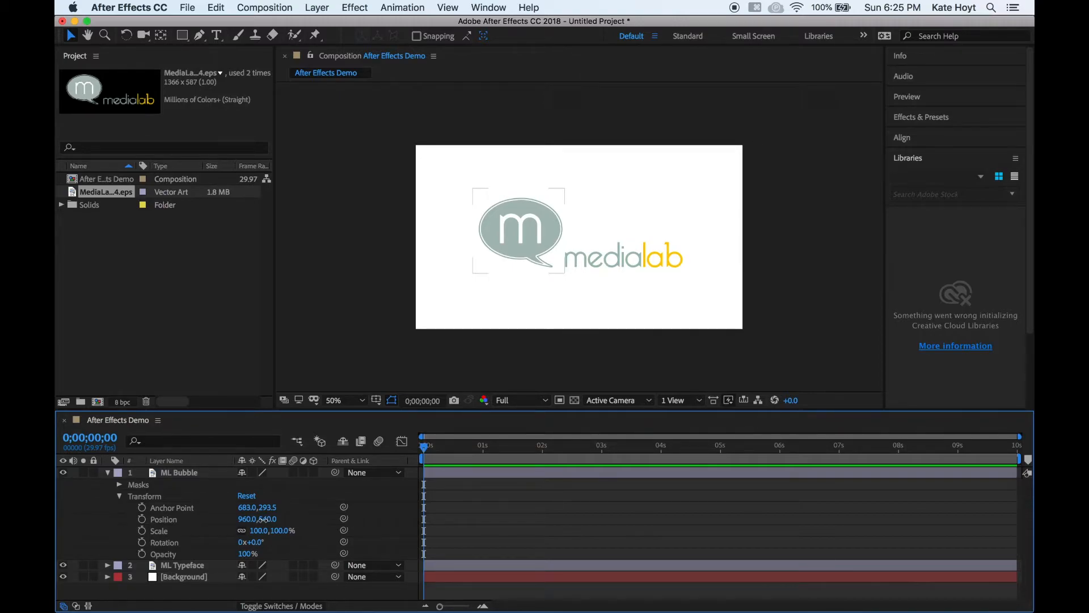
{"action": "left_click_drag", "start_coordinate": [262, 519], "coordinate": [58, 497]}
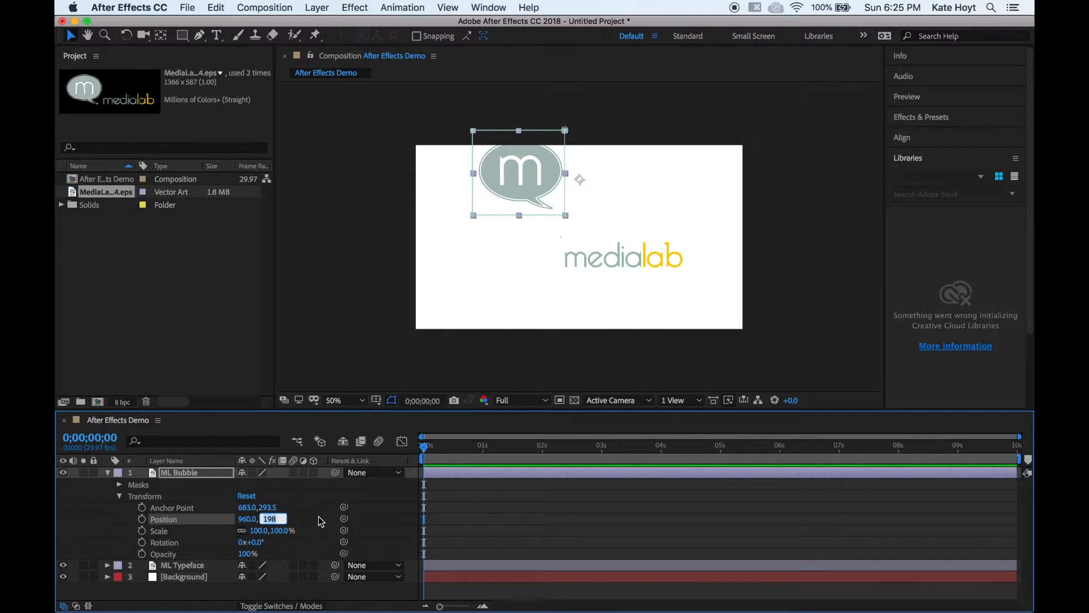
{"action": "key", "text": "Return"}
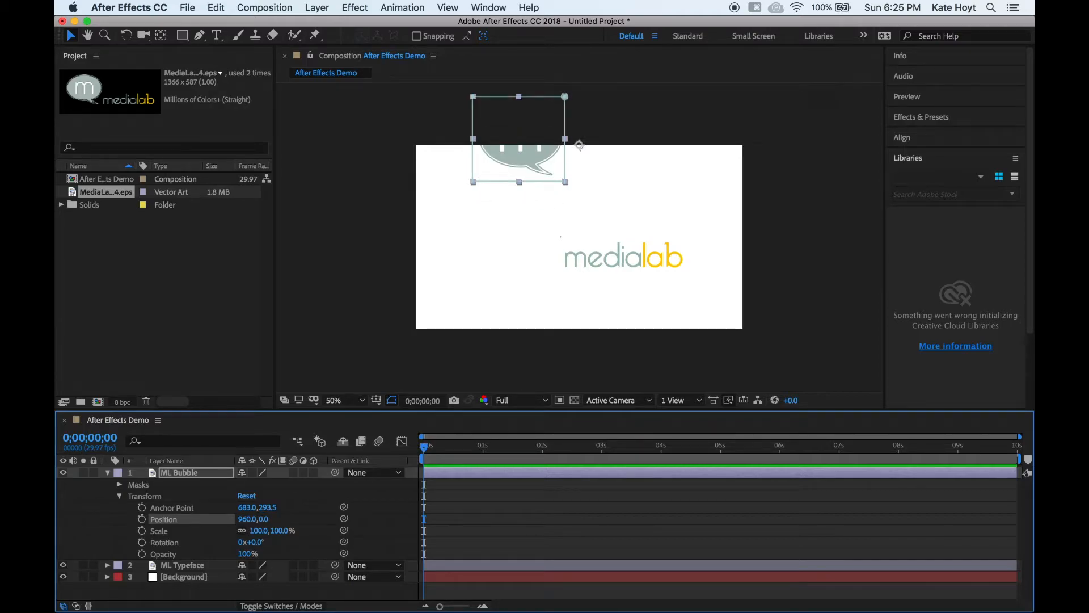
Step: Set ML Bubble's vertical Position to -206 so it sits above the composition frame, and collapse the layer's properties
{"action": "left_click_drag", "start_coordinate": [265, 519], "coordinate": [142, 512]}
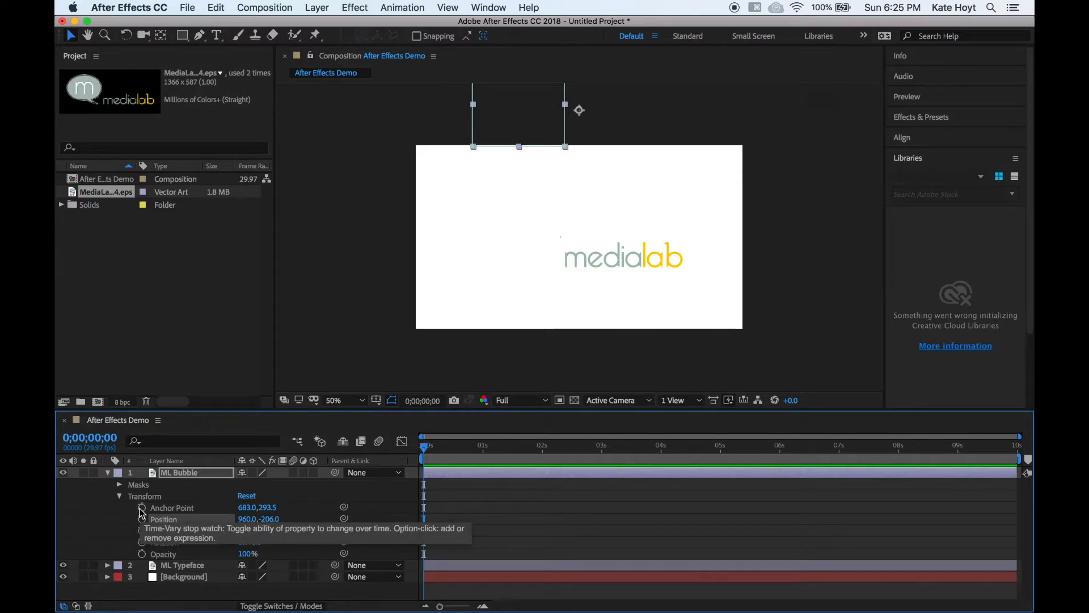
{"action": "left_click", "coordinate": [108, 472]}
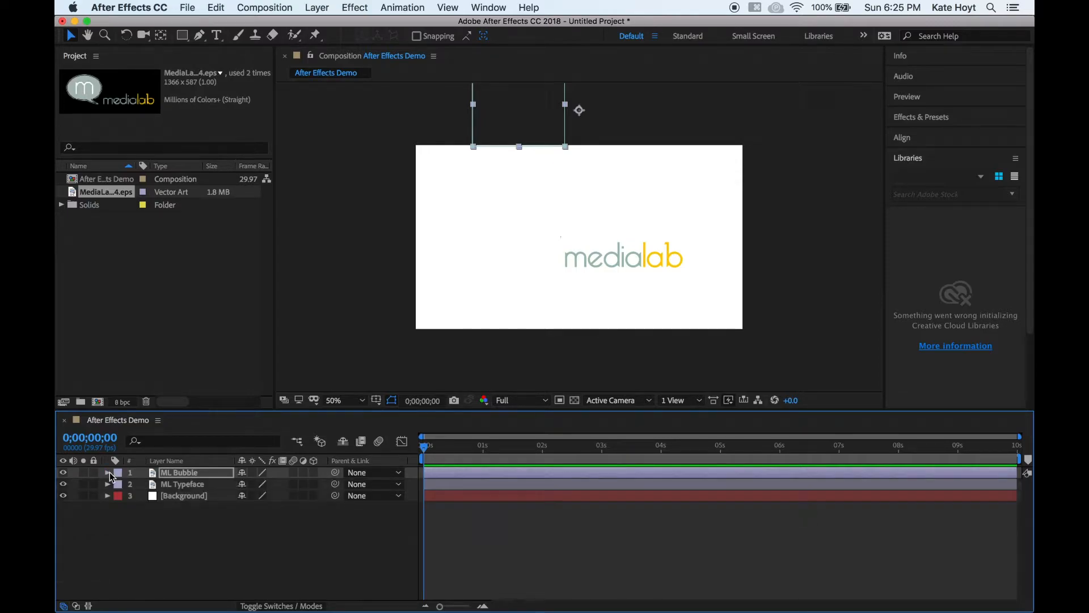
Step: Set ML Typeface's horizontal Position to -690 so the wordmark sits outside the frame's left edge, keeping 540 vertically, and collapse its properties
{"action": "left_click", "coordinate": [110, 484]}
{"action": "left_click", "coordinate": [108, 484]}
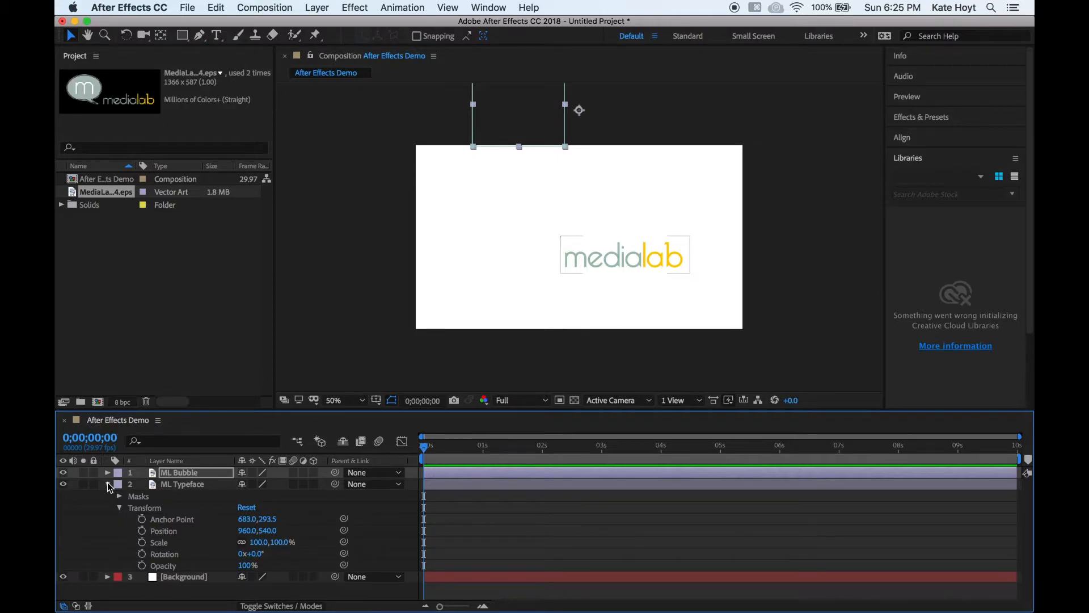
{"action": "left_click", "coordinate": [512, 363]}
{"action": "left_click", "coordinate": [246, 530]}
{"action": "key", "text": "Return"}
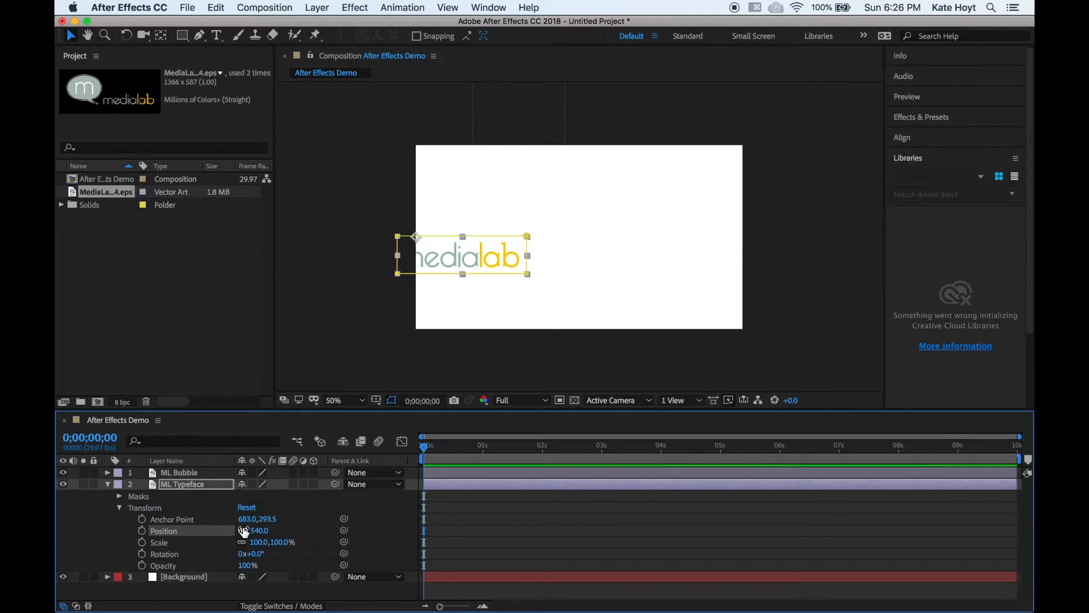
{"action": "left_click_drag", "start_coordinate": [244, 532], "coordinate": [57, 520]}
{"action": "left_click_drag", "start_coordinate": [244, 531], "coordinate": [76, 532]}
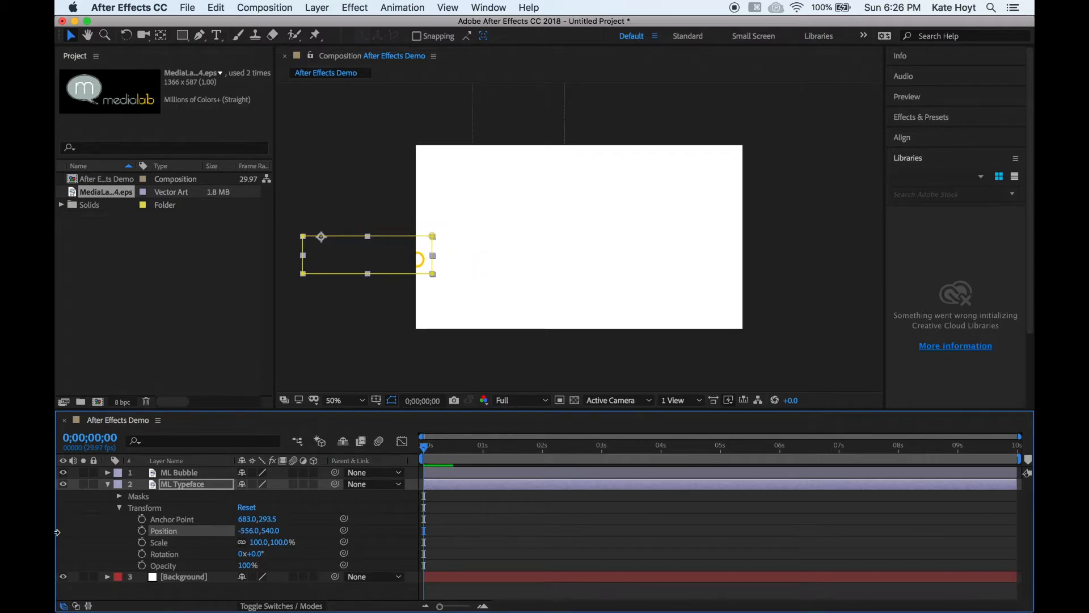
{"action": "left_click_drag", "start_coordinate": [255, 533], "coordinate": [150, 523]}
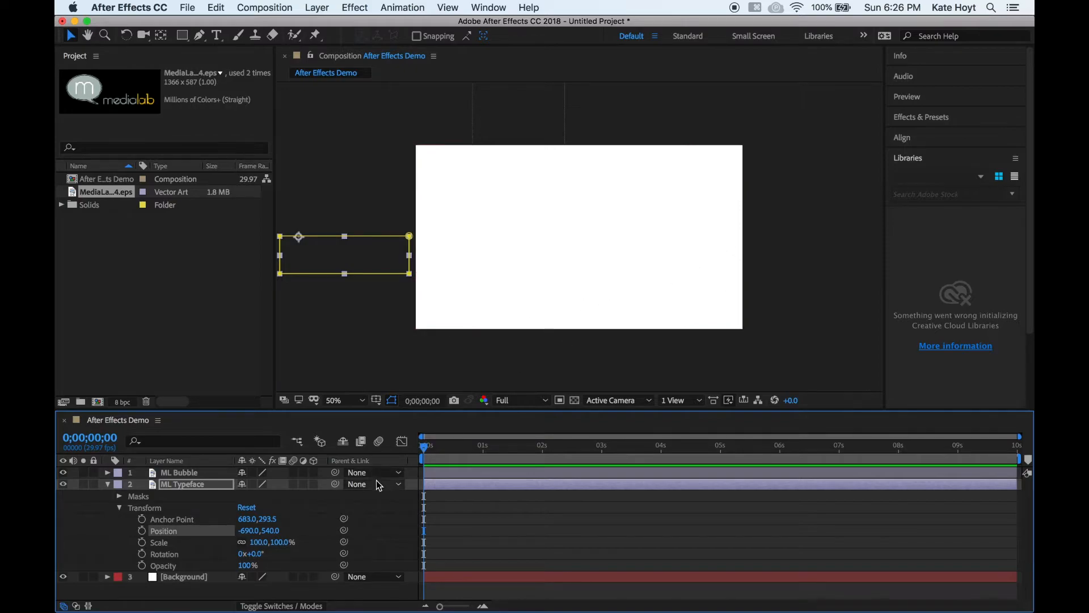
{"action": "left_click", "coordinate": [107, 484]}
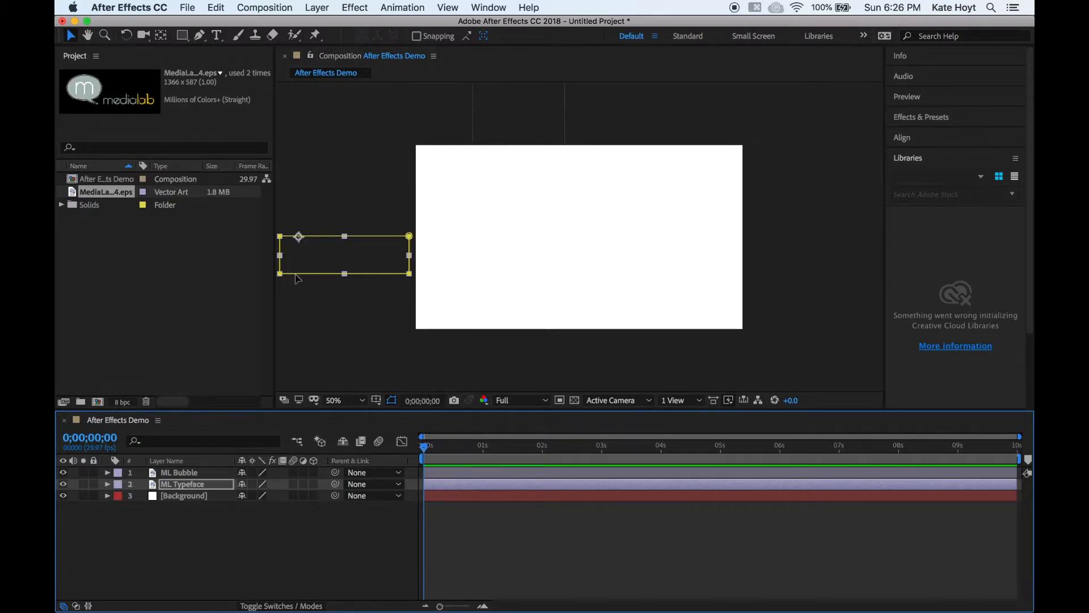
Step: Keyframe ML Typeface's Position at 0 seconds and set its horizontal Position to 1045 at 2 seconds
{"action": "left_click", "coordinate": [107, 484]}
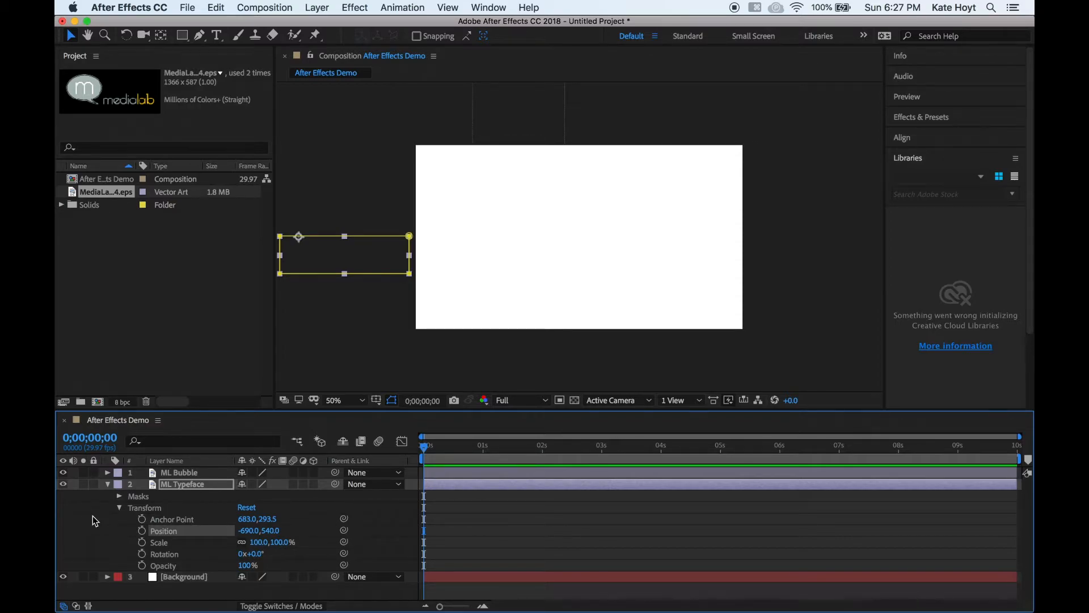
{"action": "left_click", "coordinate": [142, 531]}
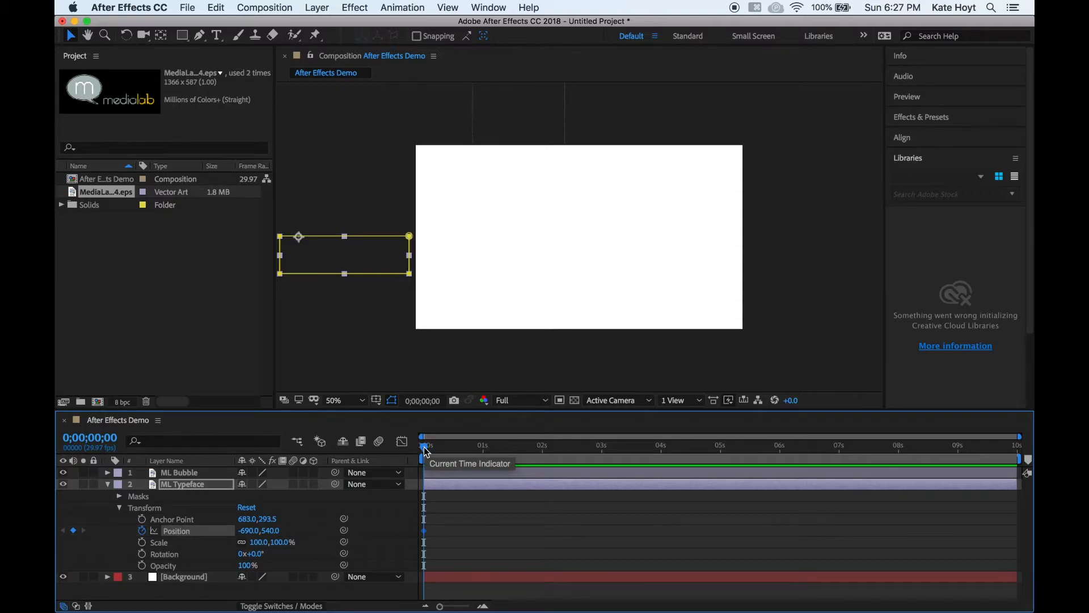
{"action": "left_click_drag", "start_coordinate": [424, 448], "coordinate": [543, 460]}
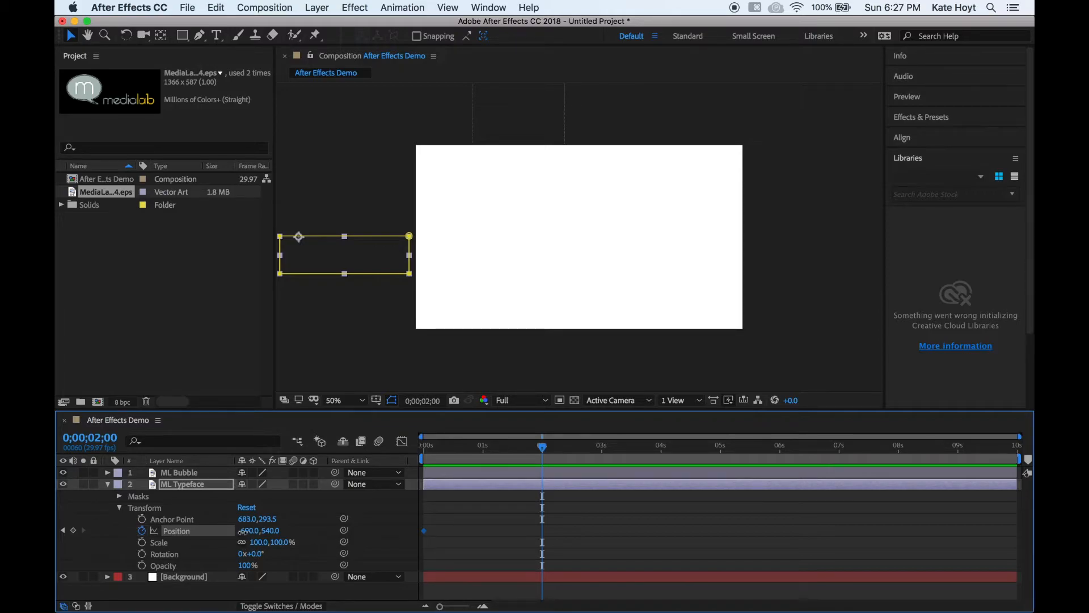
{"action": "left_click_drag", "start_coordinate": [244, 533], "coordinate": [1029, 515]}
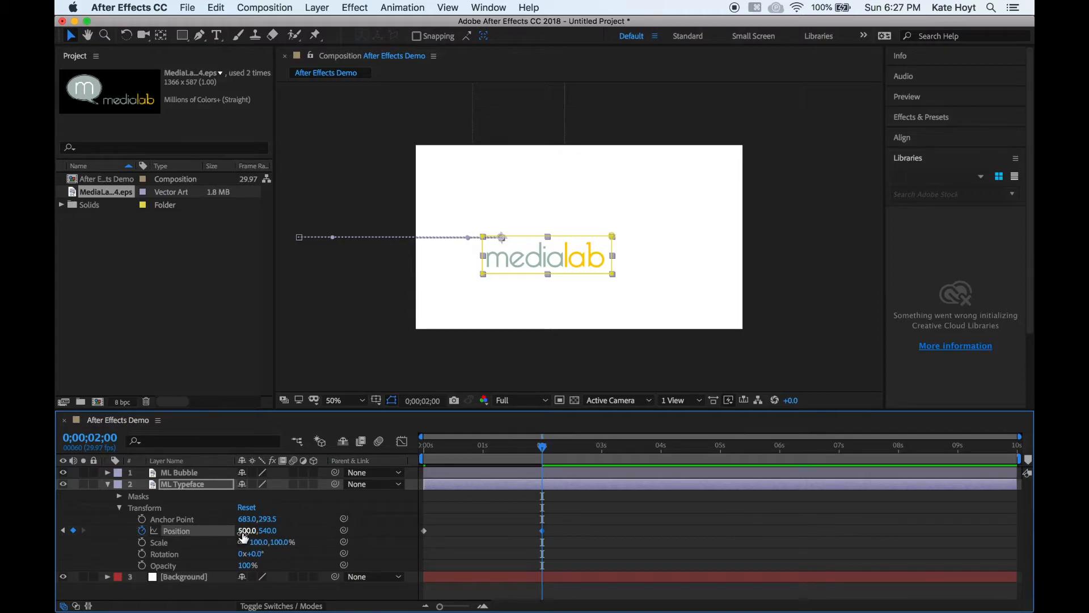
{"action": "left_click_drag", "start_coordinate": [247, 531], "coordinate": [610, 525]}
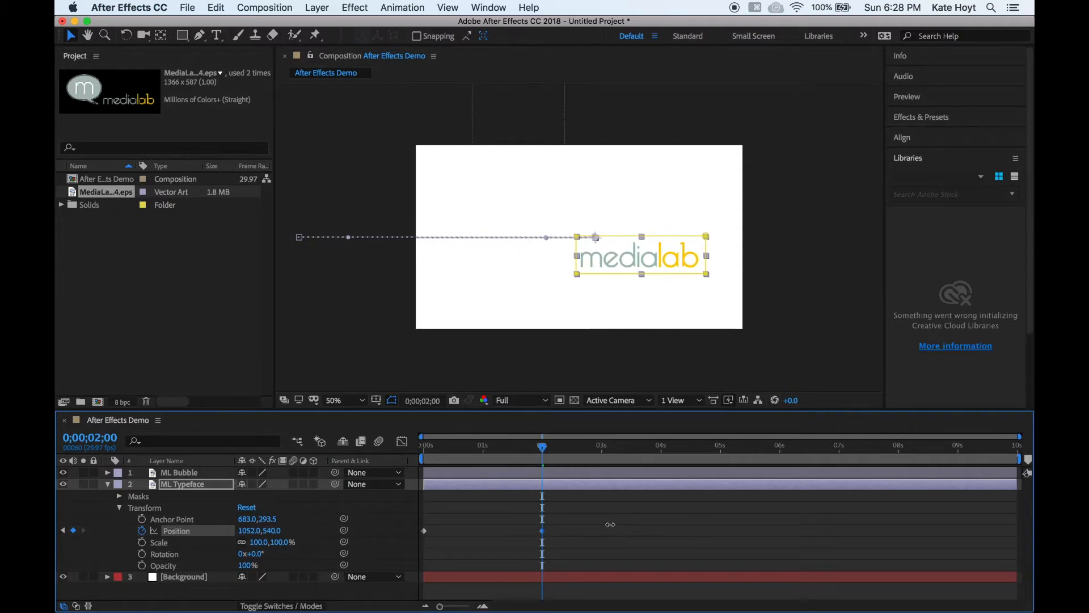
{"action": "left_click_drag", "start_coordinate": [609, 524], "coordinate": [604, 523]}
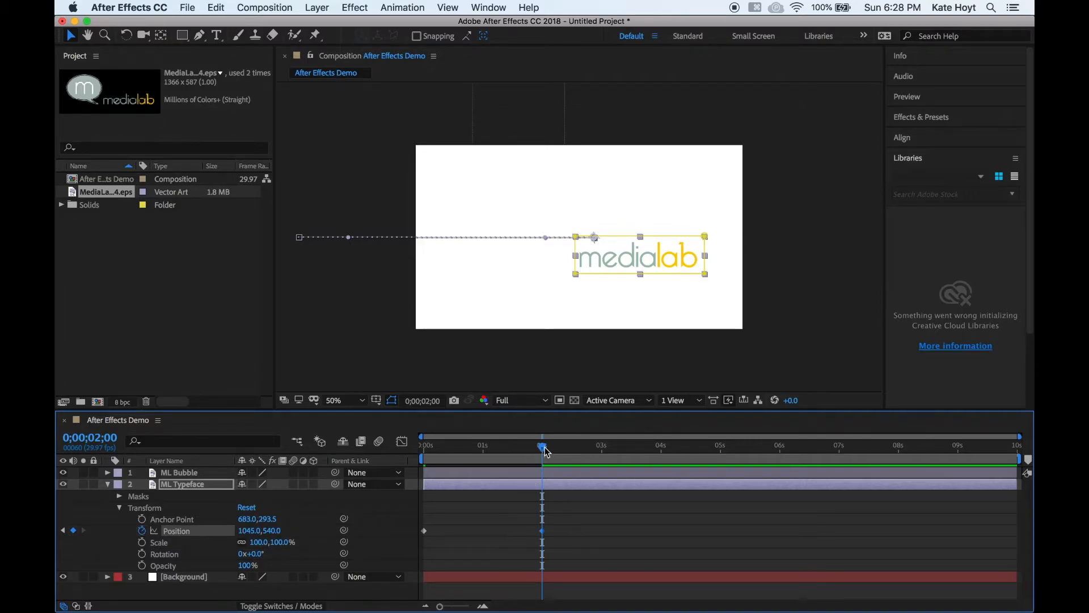
Step: Preview the wordmark's slide-in animation twice from the start of the composition
{"action": "left_click_drag", "start_coordinate": [545, 451], "coordinate": [423, 447]}
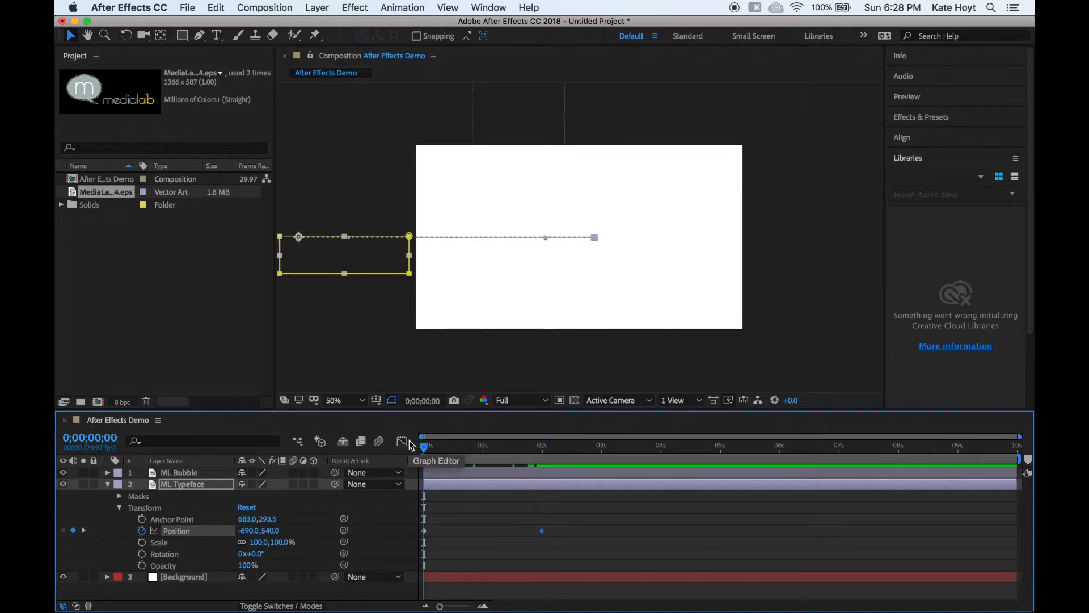
{"action": "key", "text": "space"}
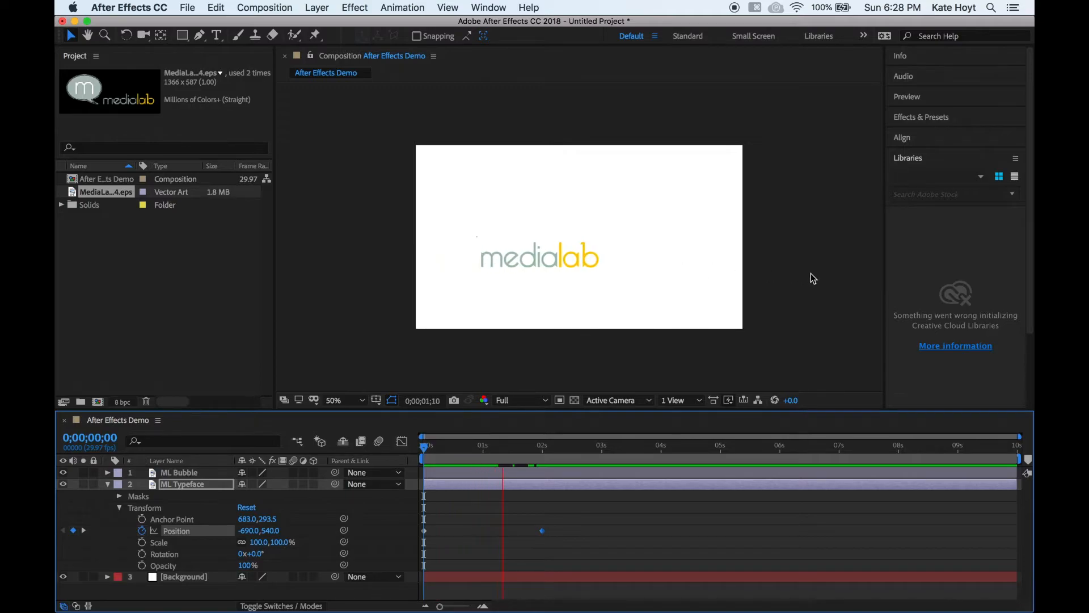
{"action": "key", "text": "space"}
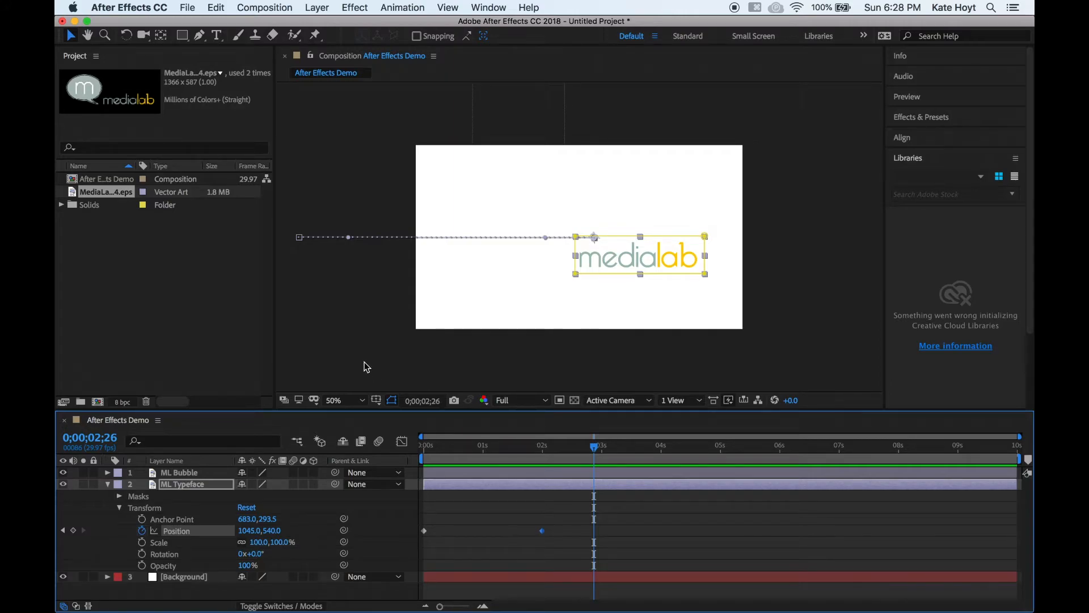
{"action": "left_click_drag", "start_coordinate": [595, 451], "coordinate": [390, 430]}
{"action": "key", "text": "space"}
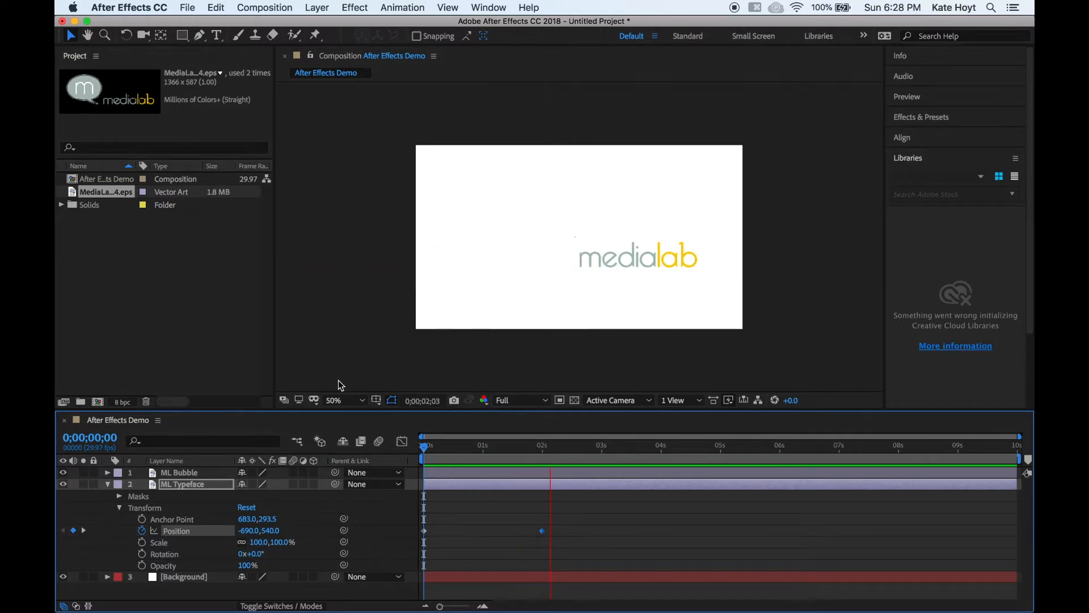
{"action": "key", "text": "space"}
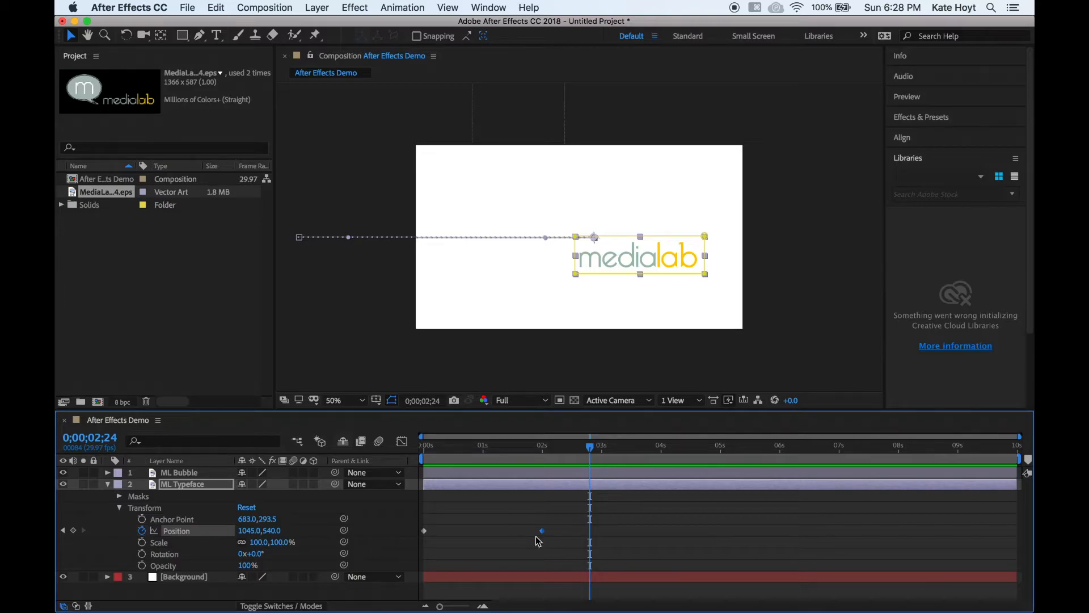
Step: Apply Easy Ease to ML Typeface's Position keyframe at 2 seconds
{"action": "mouse_move", "coordinate": [542, 531]}
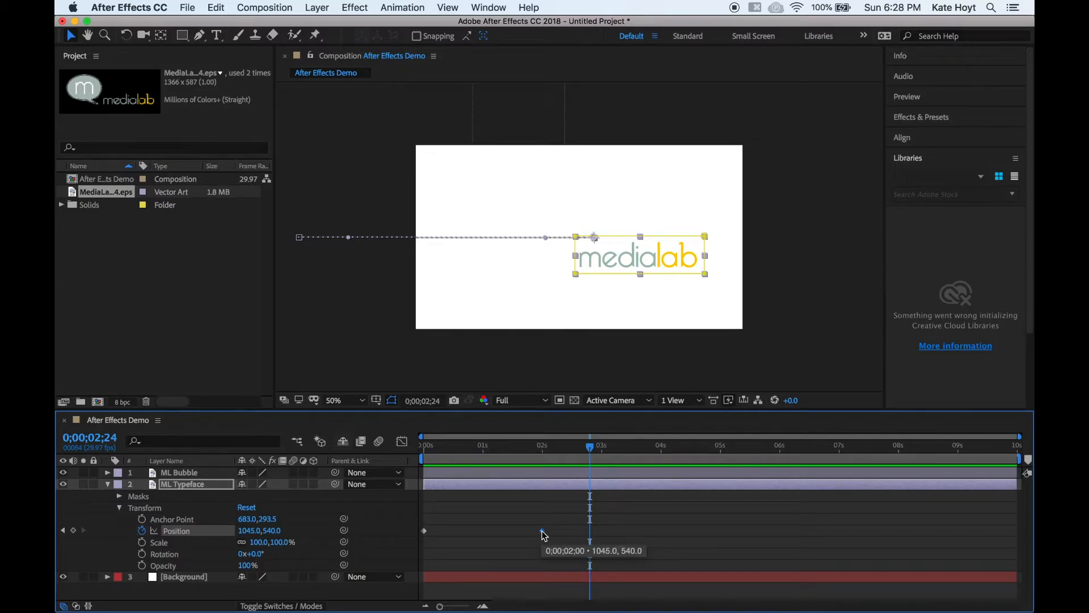
{"action": "right_click", "coordinate": [543, 532]}
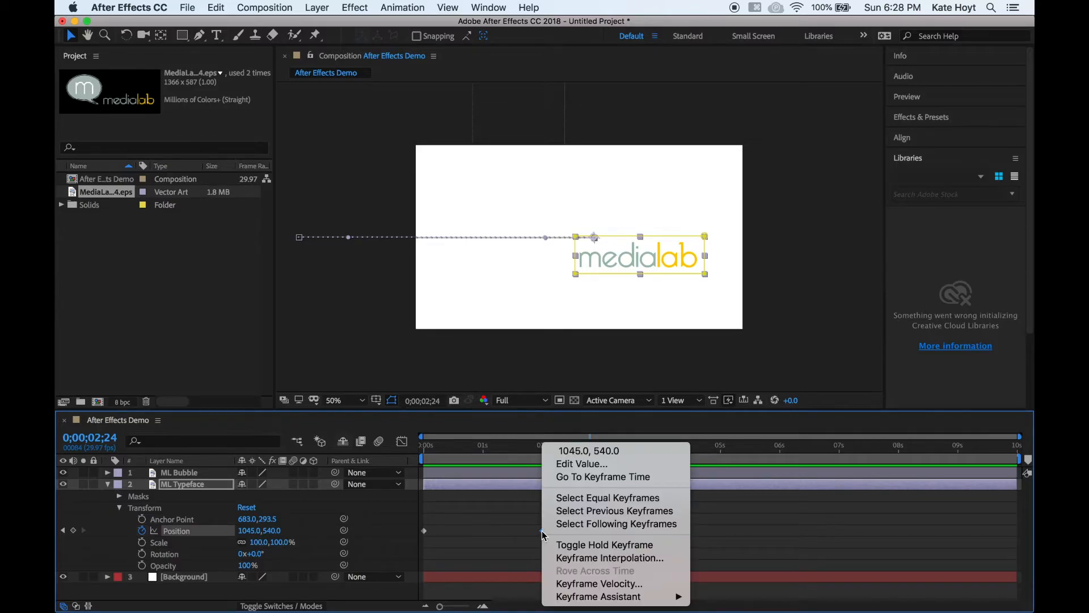
{"action": "mouse_move", "coordinate": [581, 597]}
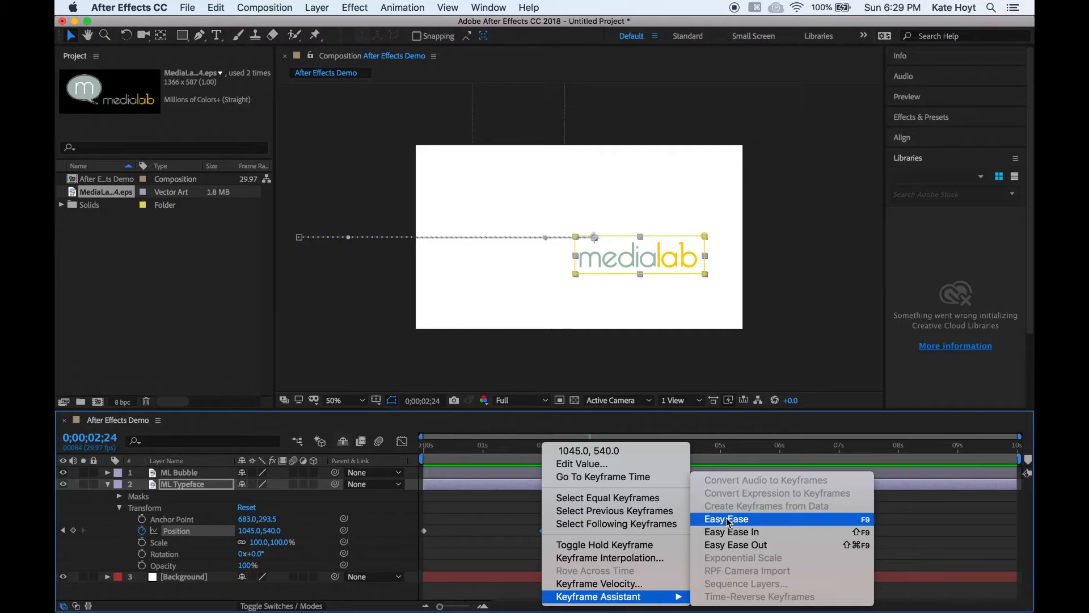
{"action": "left_click", "coordinate": [729, 521]}
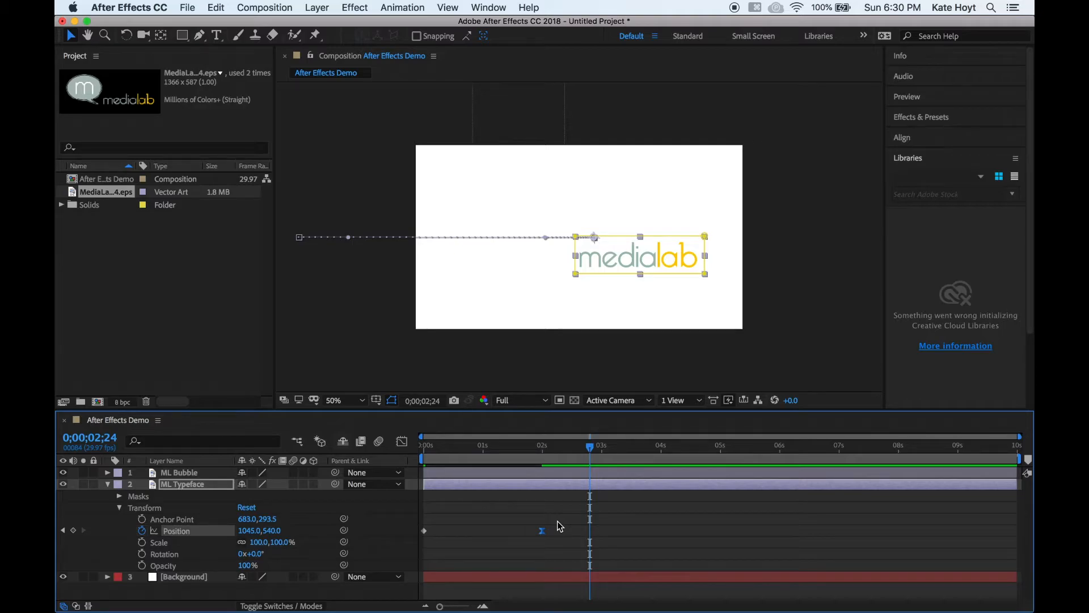
Step: Play the eased wordmark animation twice from 0 seconds to check its slowdown
{"action": "left_click_drag", "start_coordinate": [590, 450], "coordinate": [396, 440]}
{"action": "key", "text": "space"}
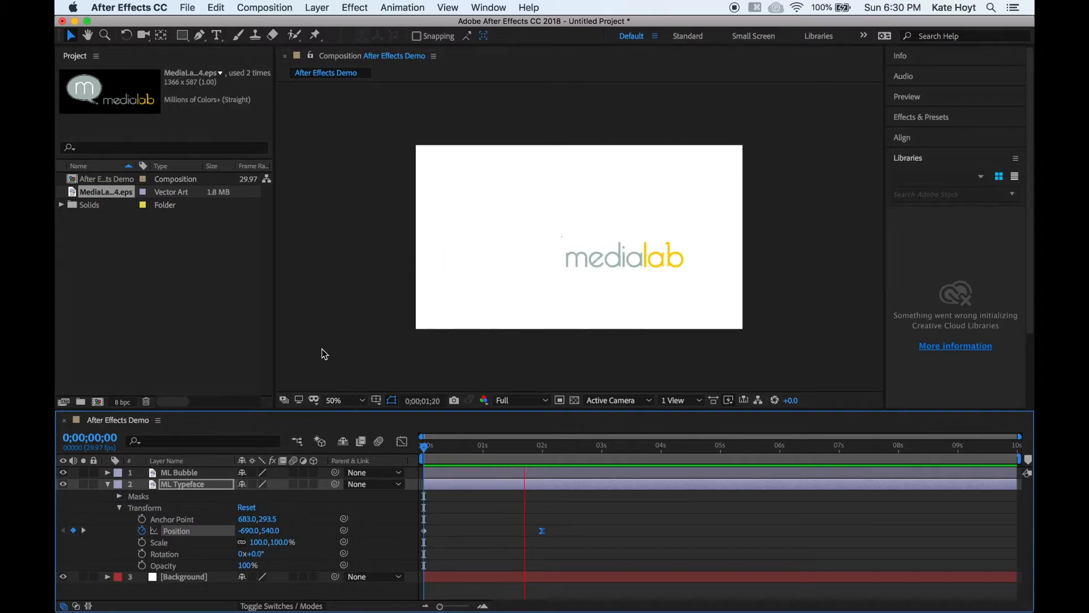
{"action": "key", "text": "space"}
{"action": "left_click_drag", "start_coordinate": [592, 447], "coordinate": [396, 447]}
{"action": "key", "text": "space"}
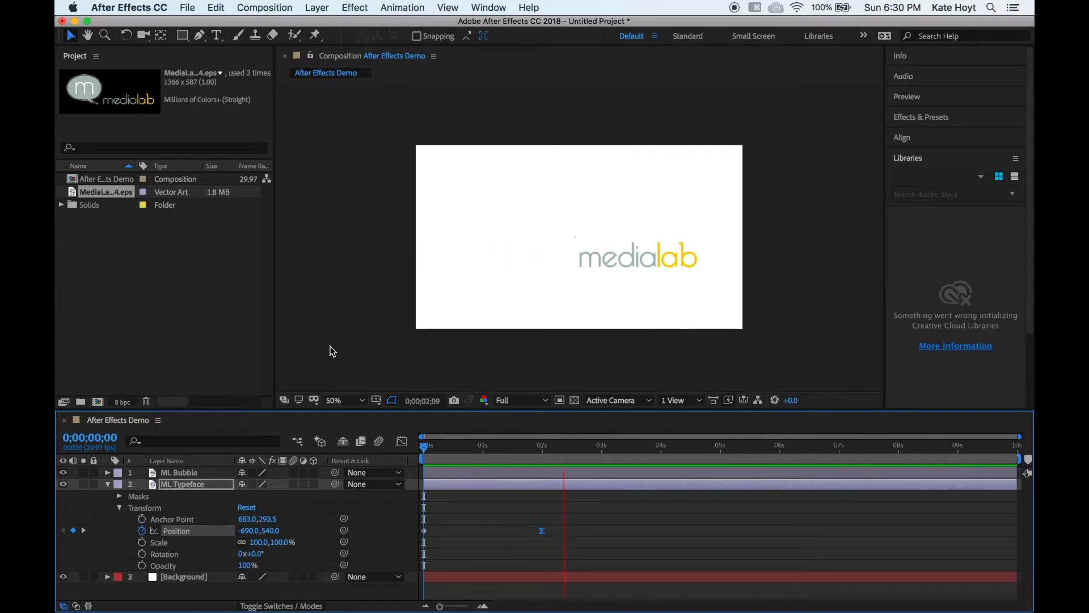
{"action": "key", "text": "space"}
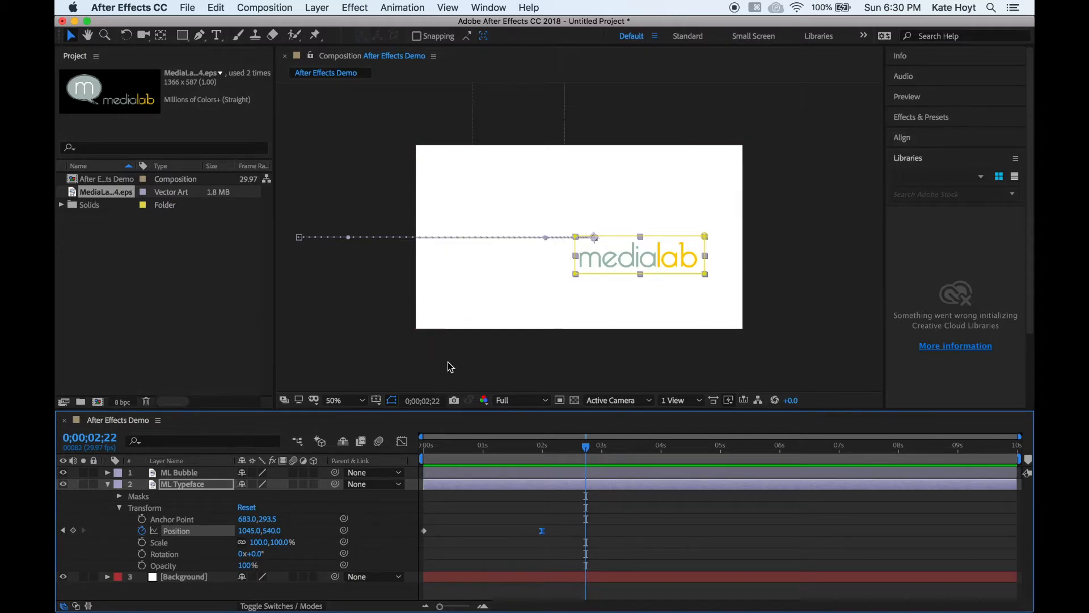
Step: Lengthen the motion path handle at ML Typeface's 2-second Position keyframe, pulling it back along the path
{"action": "left_click", "coordinate": [546, 236]}
{"action": "left_click_drag", "start_coordinate": [544, 236], "coordinate": [501, 237]}
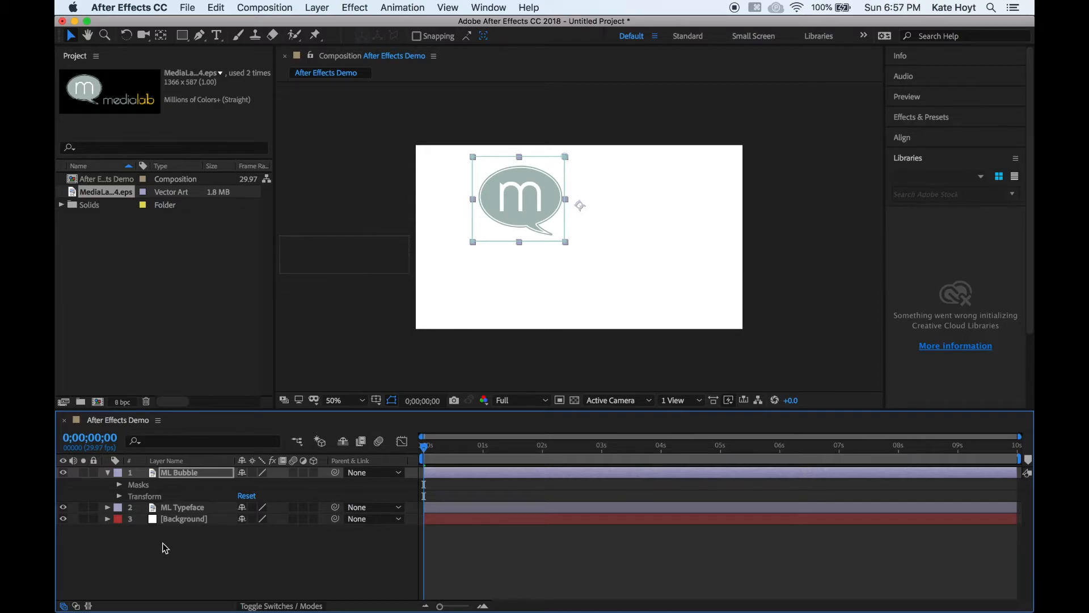
Step: Set ML Bubble's vertical Position to -233.3, above the frame, and start keyframing its Position at 0 seconds
{"action": "left_click", "coordinate": [107, 507]}
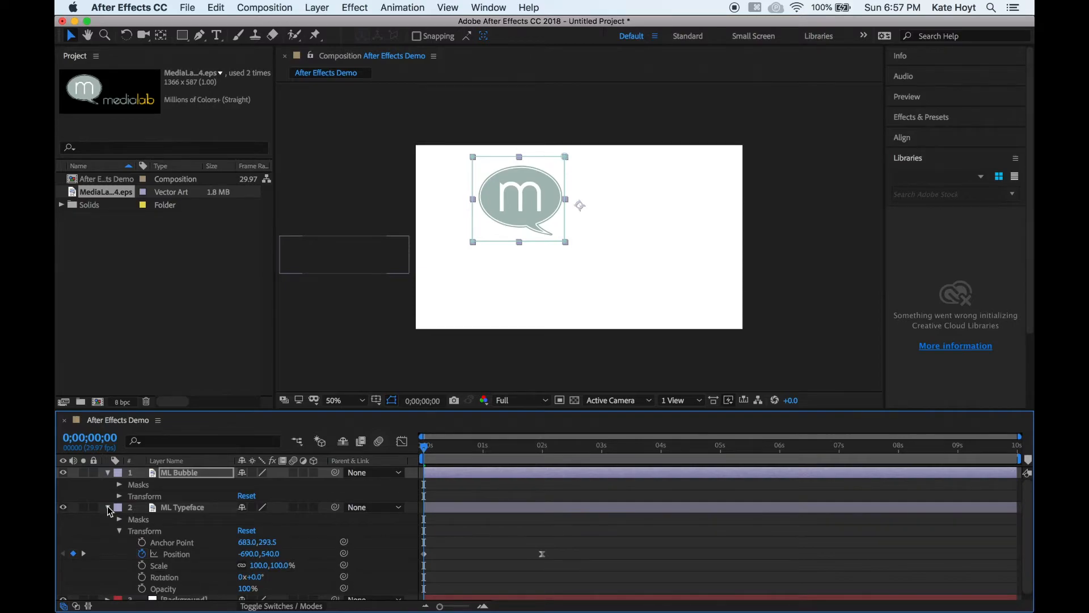
{"action": "left_click", "coordinate": [108, 507]}
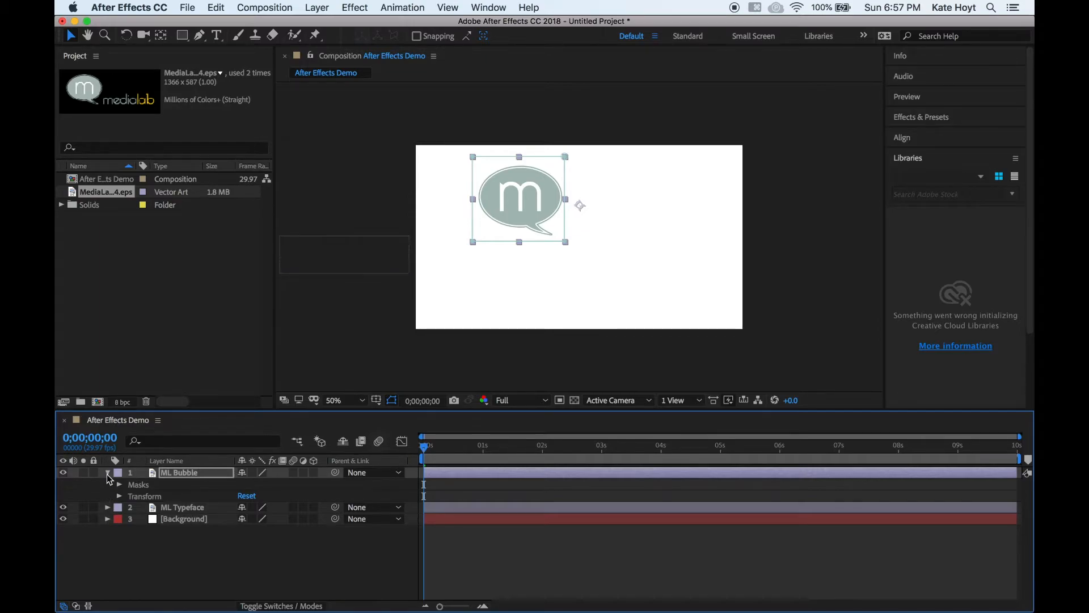
{"action": "left_click", "coordinate": [141, 496]}
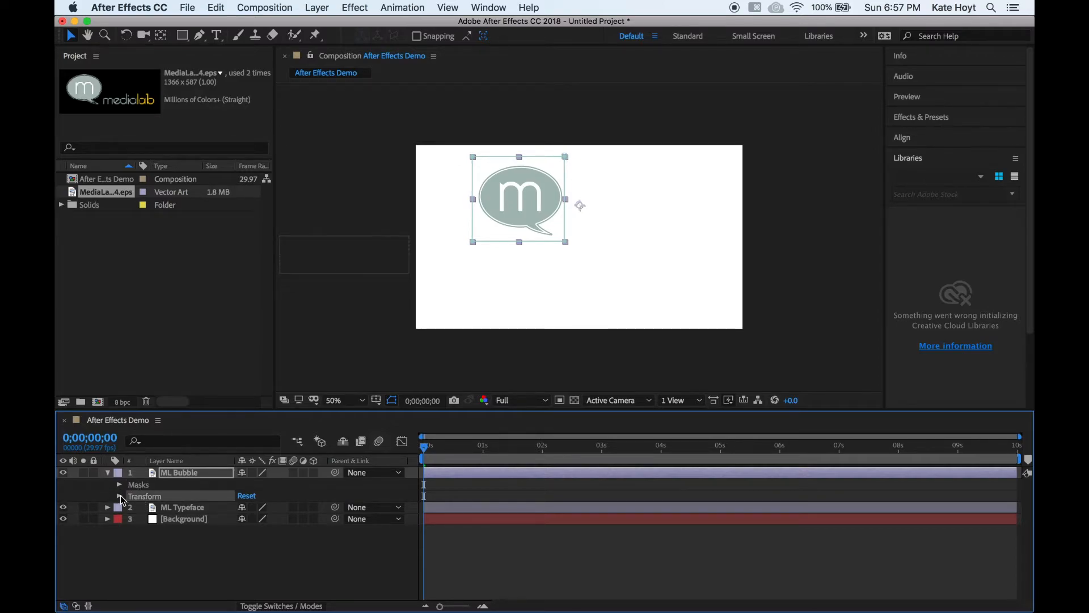
{"action": "left_click", "coordinate": [119, 496]}
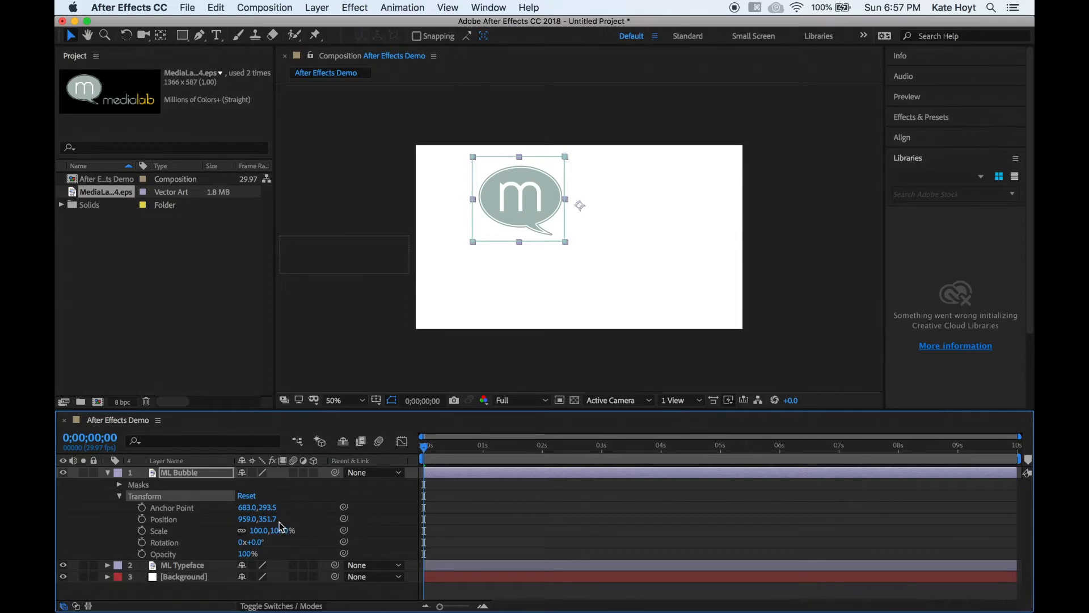
{"action": "left_click_drag", "start_coordinate": [274, 523], "coordinate": [57, 499]}
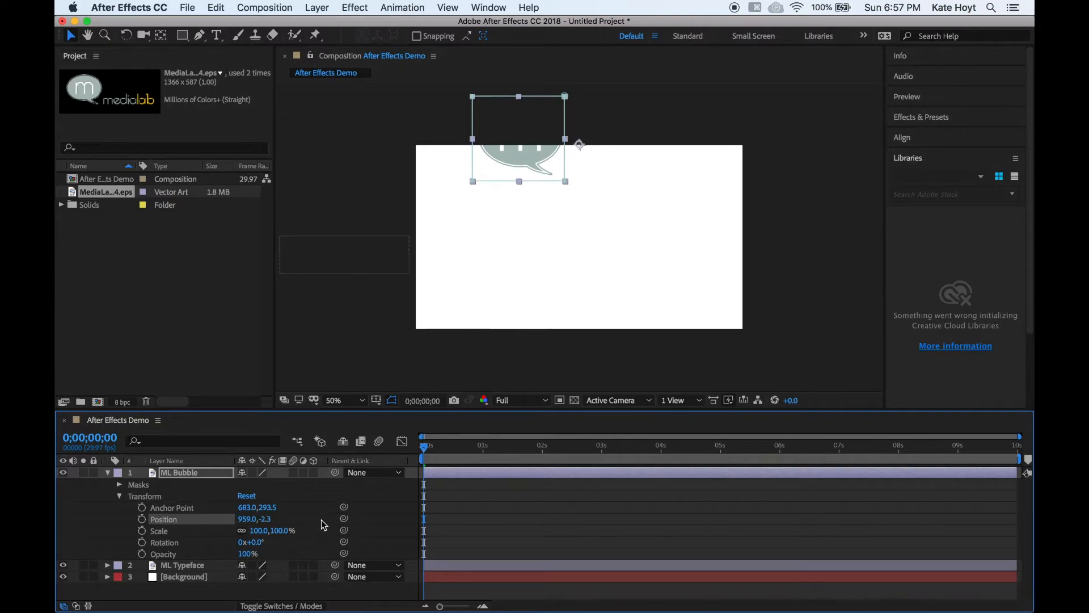
{"action": "left_click_drag", "start_coordinate": [267, 523], "coordinate": [117, 515]}
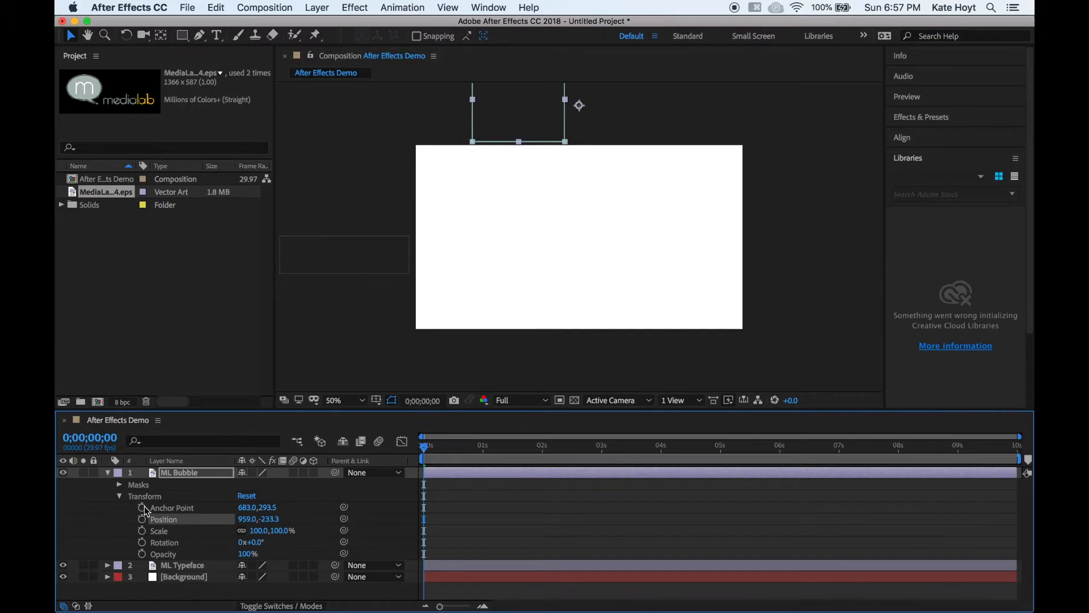
{"action": "left_click", "coordinate": [142, 519]}
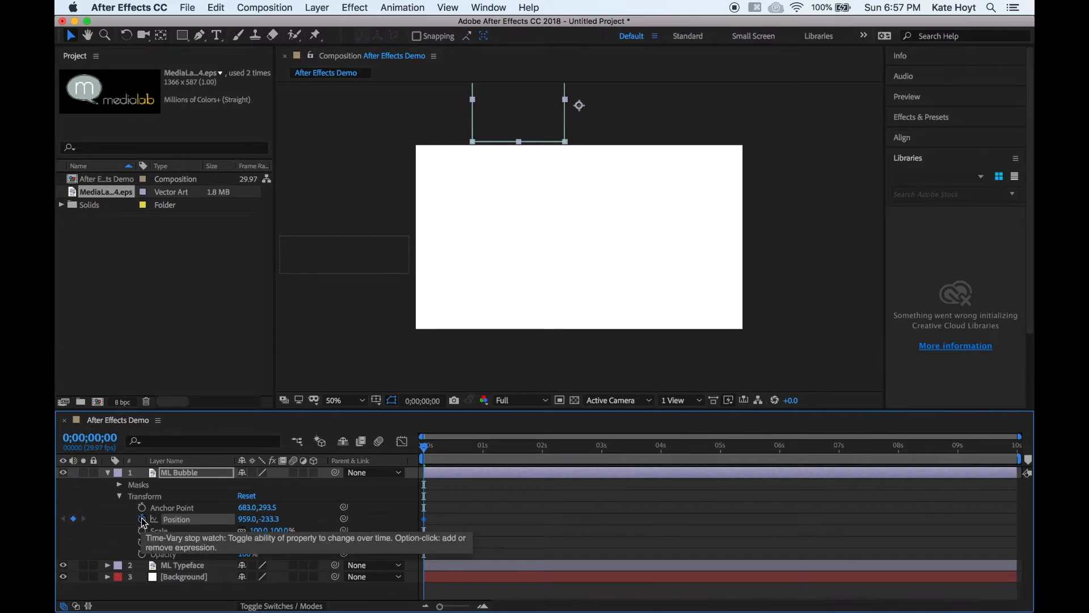
Step: Expand the ML Typeface layer's properties to check the timing of its Position keyframes against ML Bubble
{"action": "left_click", "coordinate": [107, 565]}
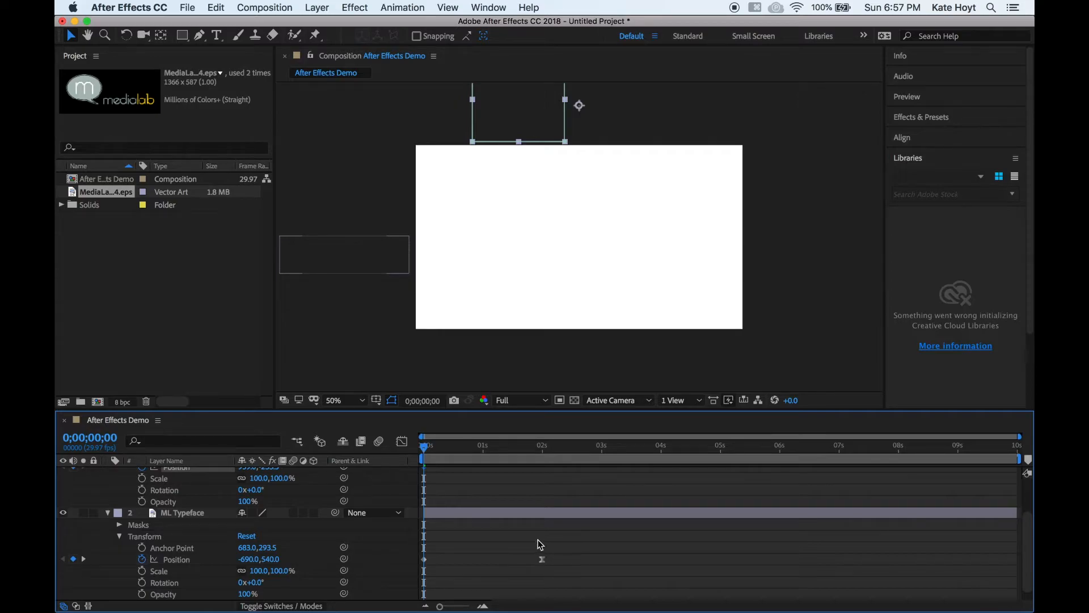
{"action": "scroll", "coordinate": [570, 484], "scroll_direction": "up", "scroll_amount": 4}
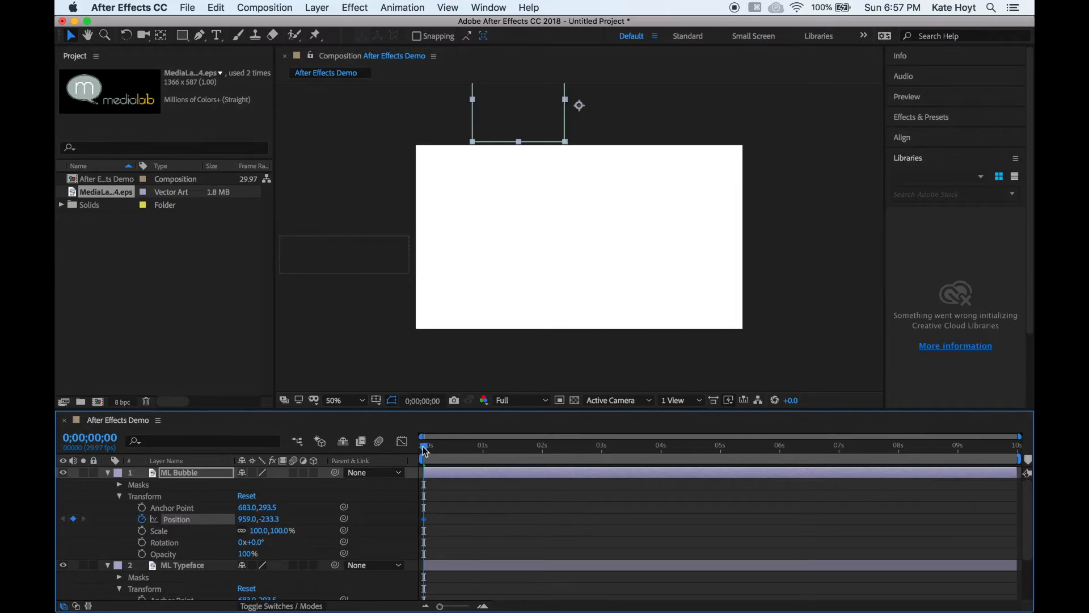
Step: Set ML Bubble's vertical Position to 483.7 at 0;00;02;05, bringing the bubble down into the frame
{"action": "left_click_drag", "start_coordinate": [426, 451], "coordinate": [552, 459]}
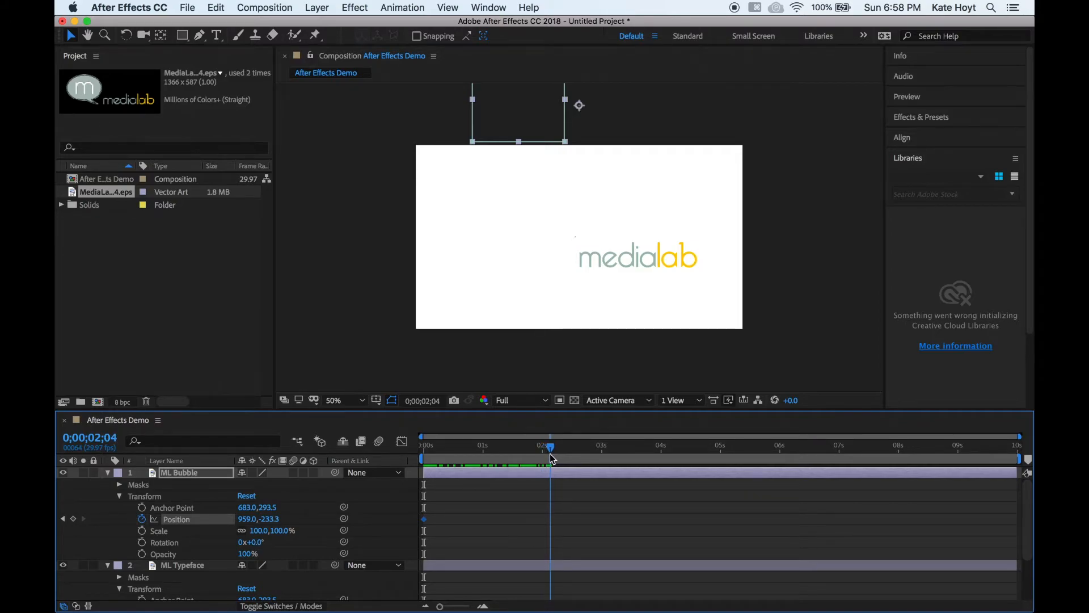
{"action": "left_click_drag", "start_coordinate": [550, 453], "coordinate": [553, 454]}
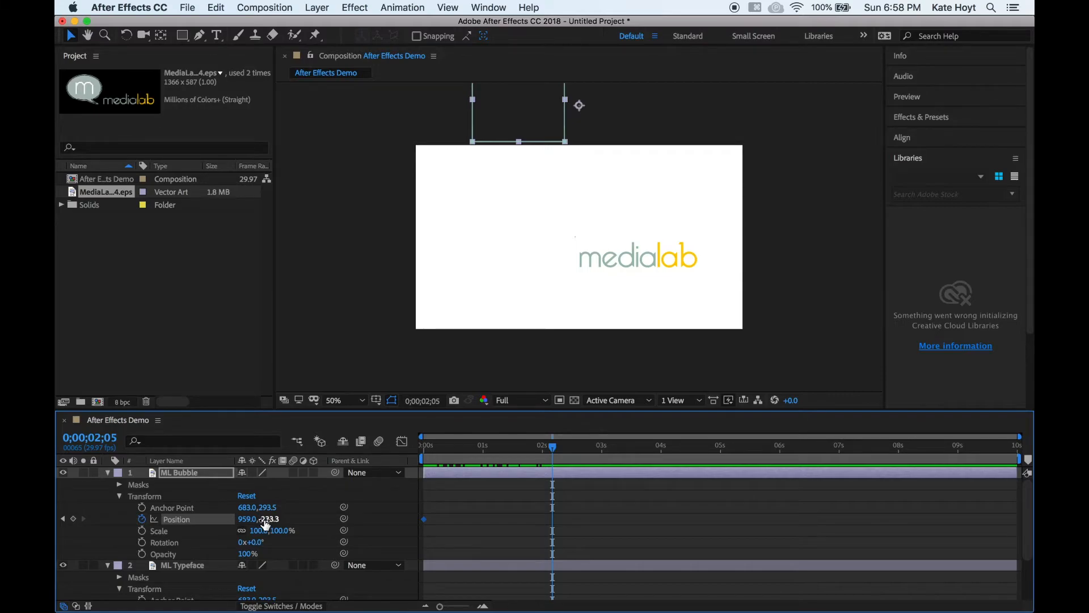
{"action": "left_click_drag", "start_coordinate": [266, 523], "coordinate": [719, 553]}
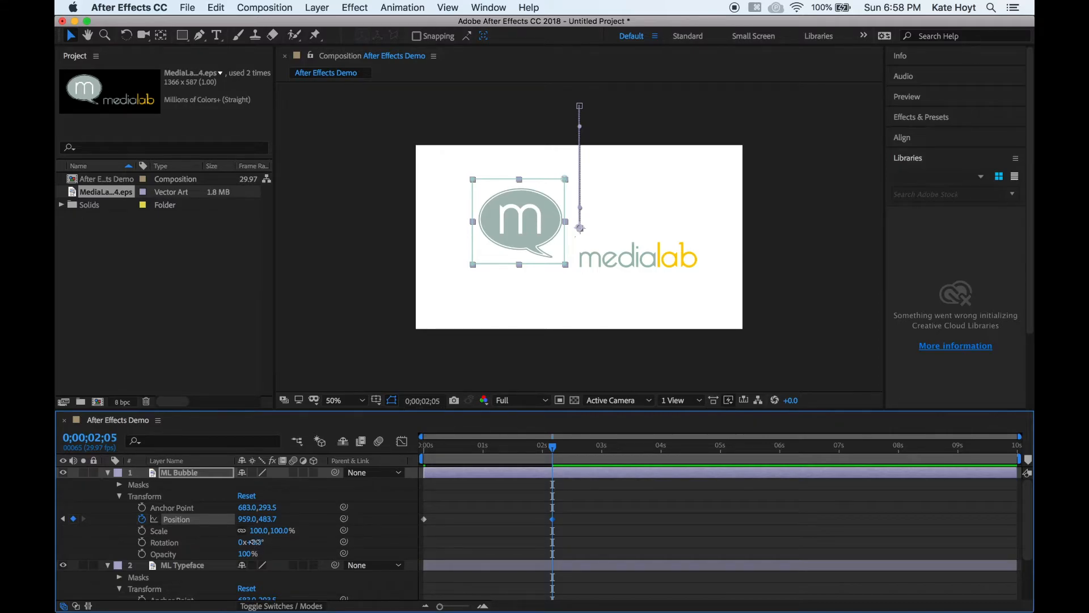
Step: Rotate ML Bubble to -15° at 0;00;02;05 and start keyframing its Rotation there
{"action": "left_click_drag", "start_coordinate": [254, 541], "coordinate": [248, 544]}
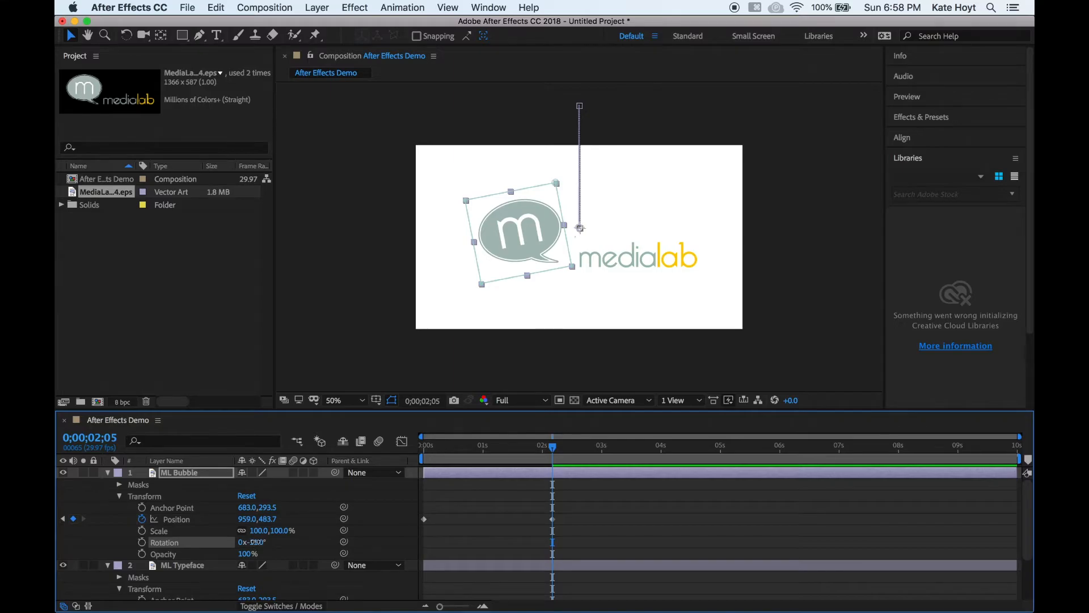
{"action": "left_click_drag", "start_coordinate": [252, 542], "coordinate": [252, 542]}
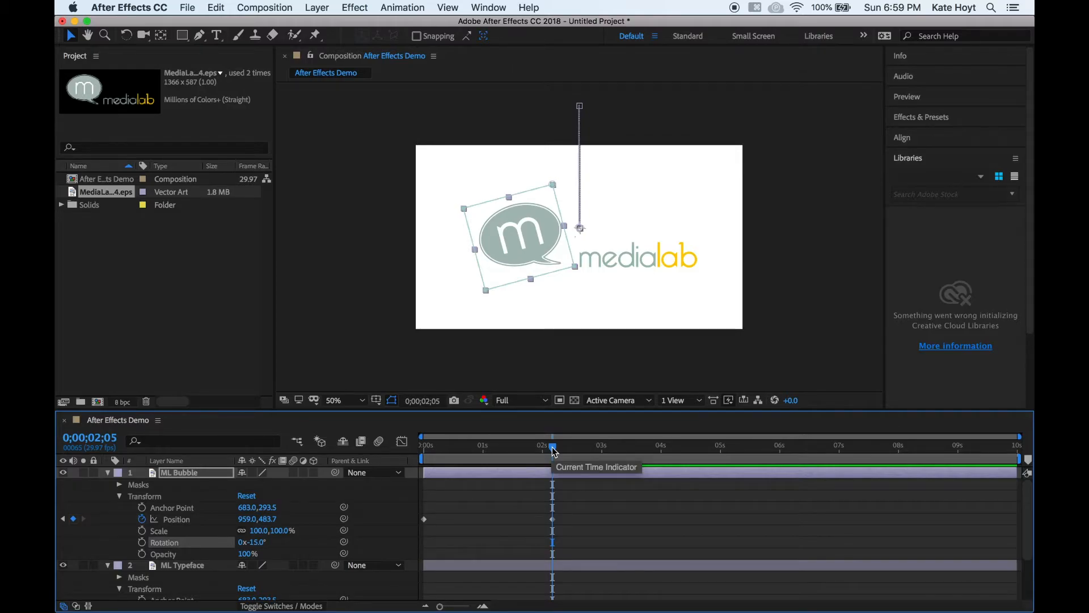
{"action": "left_click", "coordinate": [142, 542]}
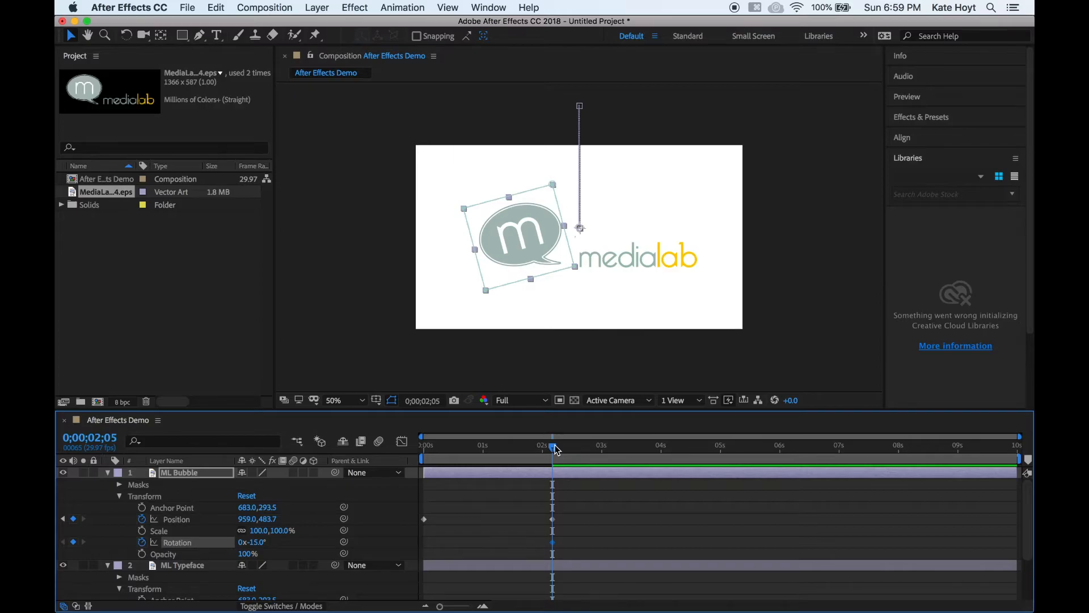
Step: Keyframe ML Bubble's vertical Position at 407.7 at 3 seconds and at 461.7 at 0;00;03;23 for a bounce
{"action": "left_click_drag", "start_coordinate": [556, 450], "coordinate": [603, 449]}
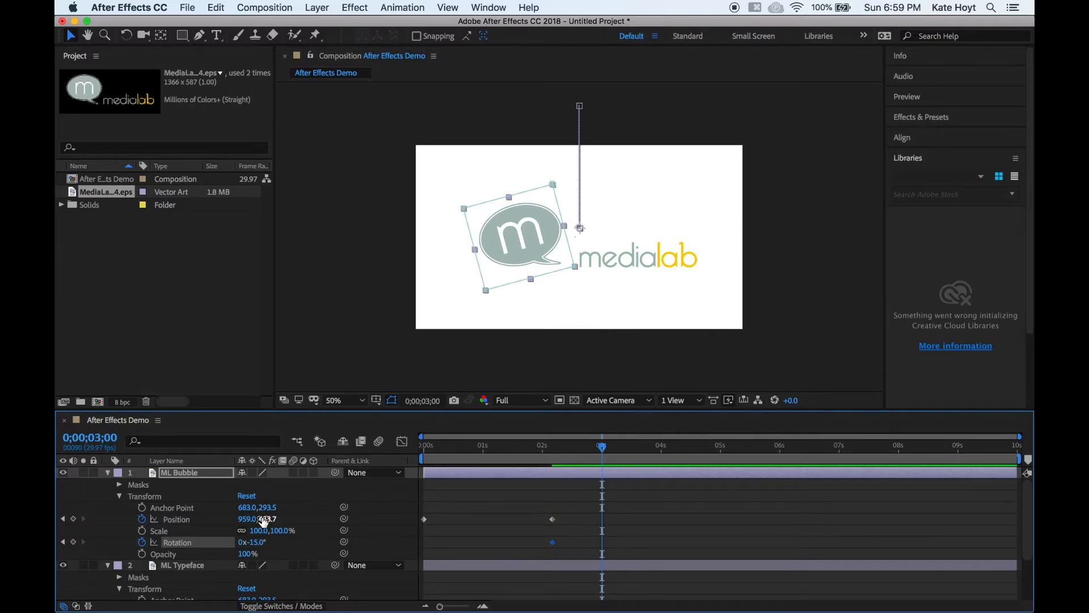
{"action": "left_click_drag", "start_coordinate": [265, 519], "coordinate": [218, 518]}
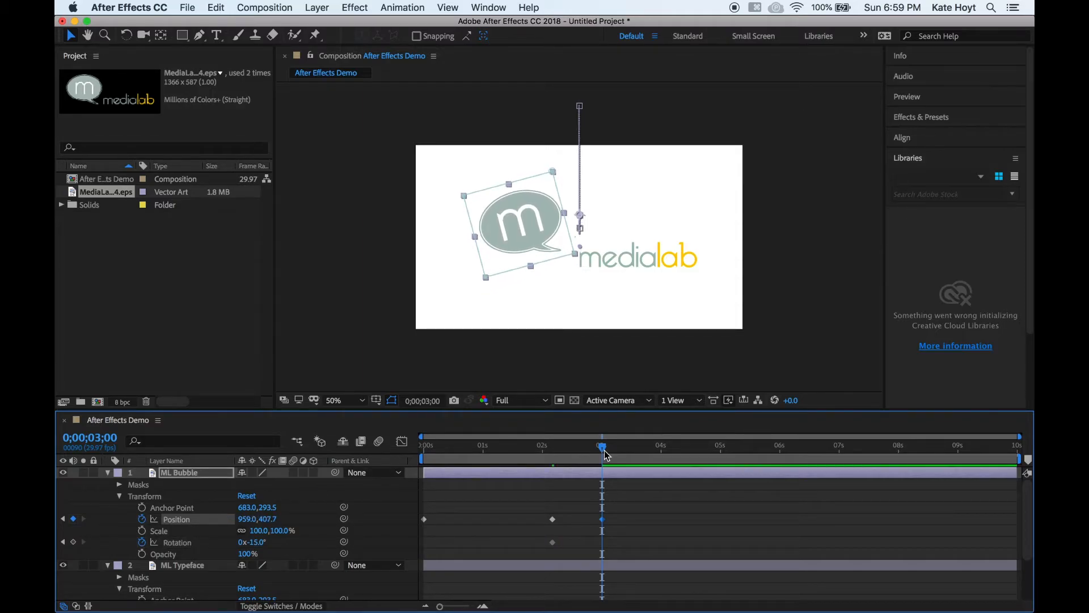
{"action": "left_click_drag", "start_coordinate": [603, 448], "coordinate": [648, 456]}
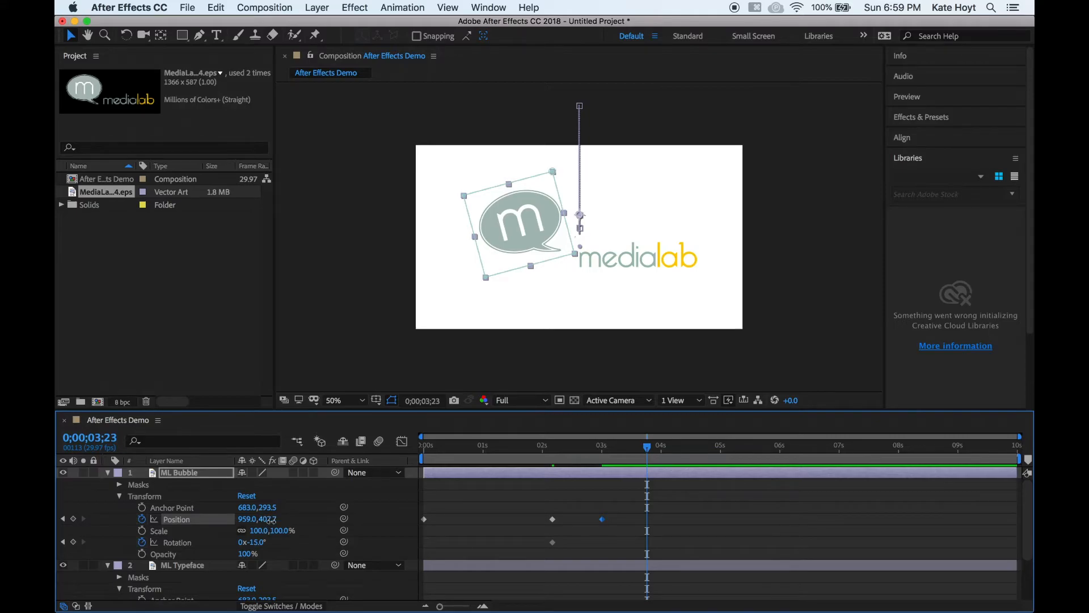
{"action": "left_click_drag", "start_coordinate": [270, 519], "coordinate": [306, 524]}
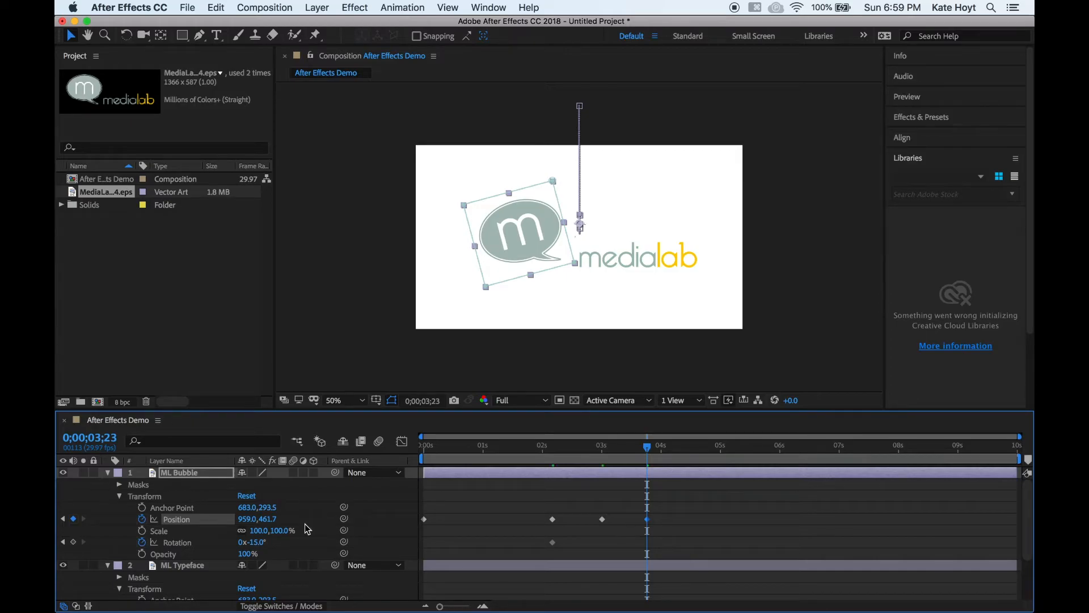
Step: Set ML Bubble's Rotation to 0° and its vertical Position to 527.7 at 0;00;03;23
{"action": "left_click", "coordinate": [253, 543]}
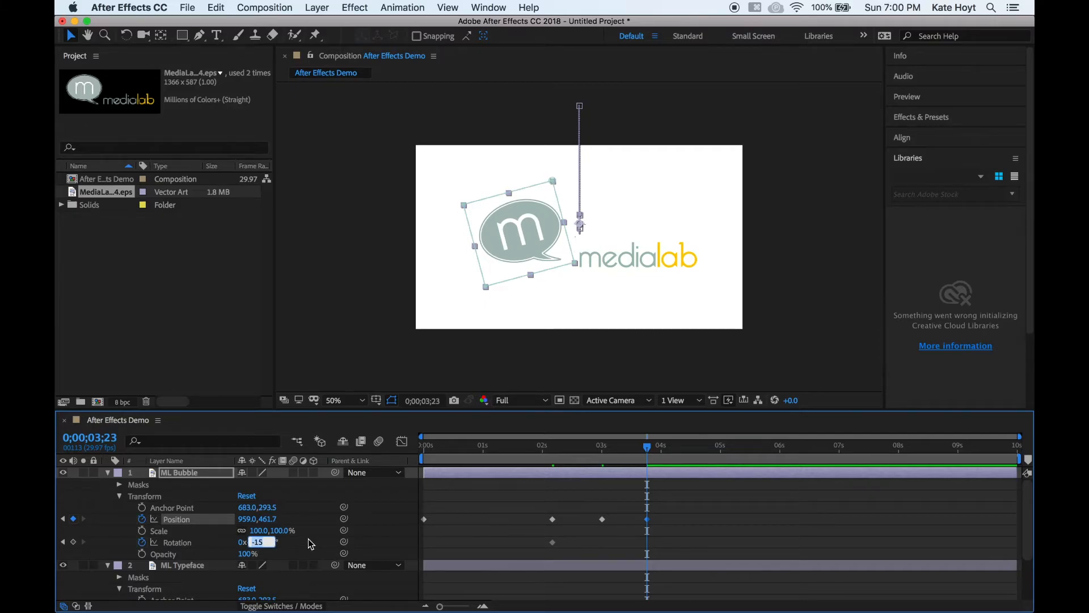
{"action": "type", "text": "0"}
{"action": "key", "text": "Return"}
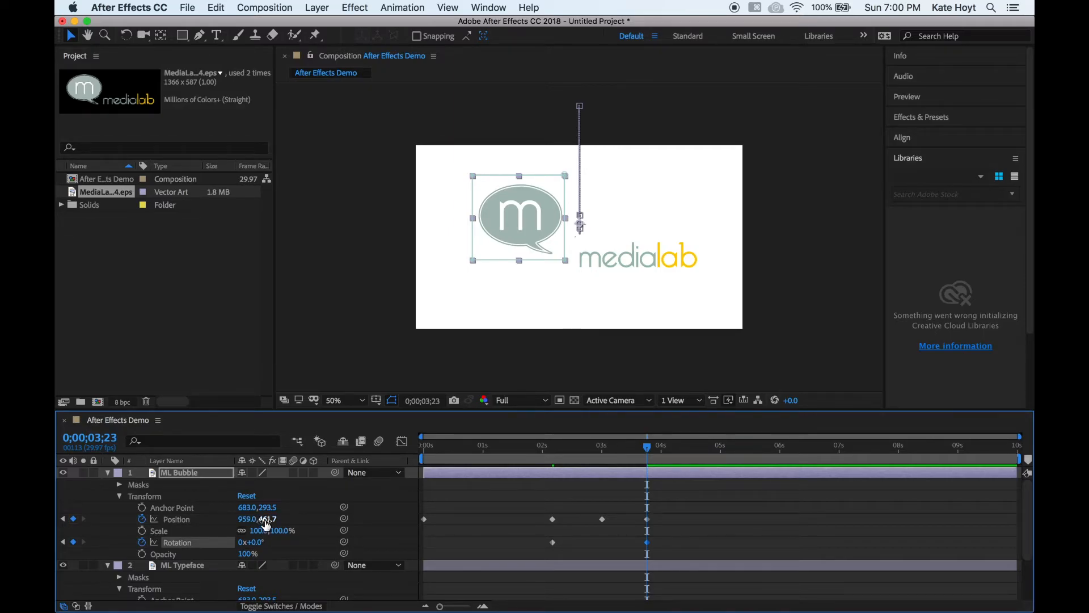
{"action": "left_click_drag", "start_coordinate": [266, 521], "coordinate": [307, 525]}
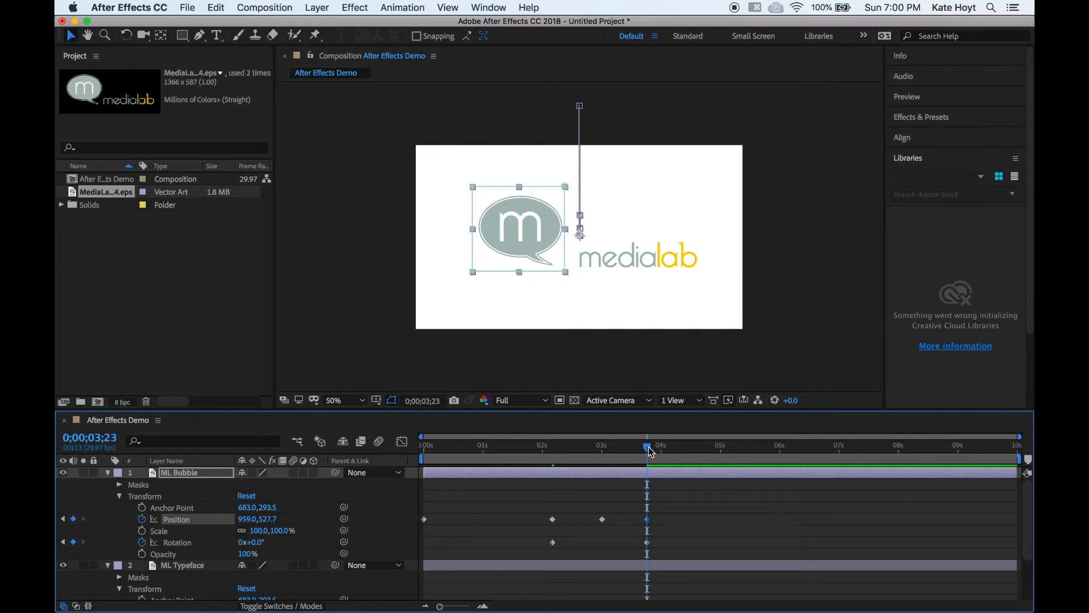
Step: Play the composition from 0 seconds to check the bubble's drop, bounce and rotation
{"action": "left_click_drag", "start_coordinate": [650, 451], "coordinate": [412, 443]}
{"action": "key", "text": "space"}
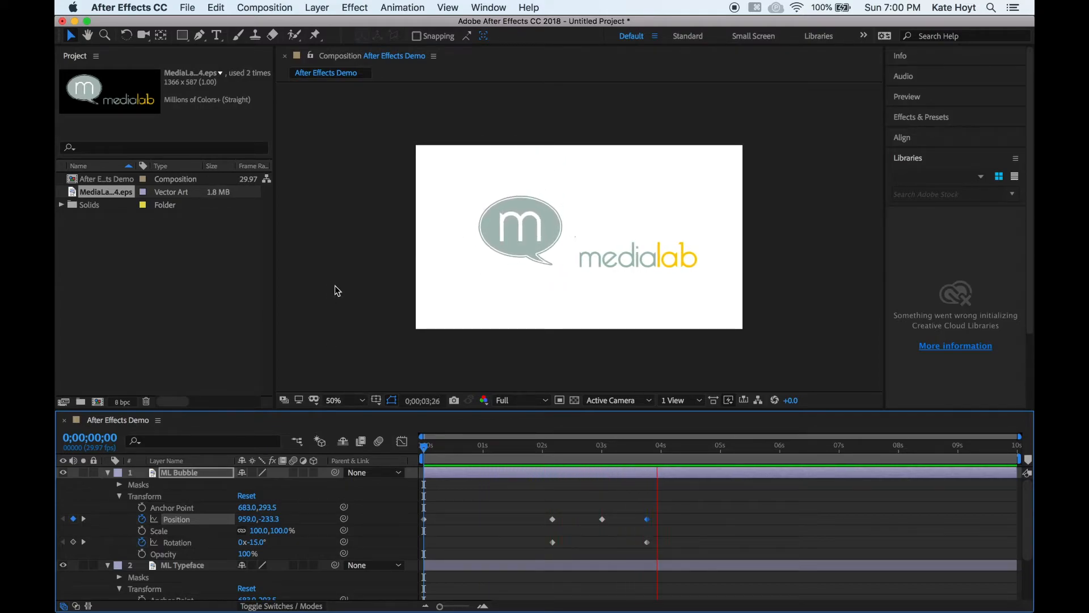
{"action": "key", "text": "space"}
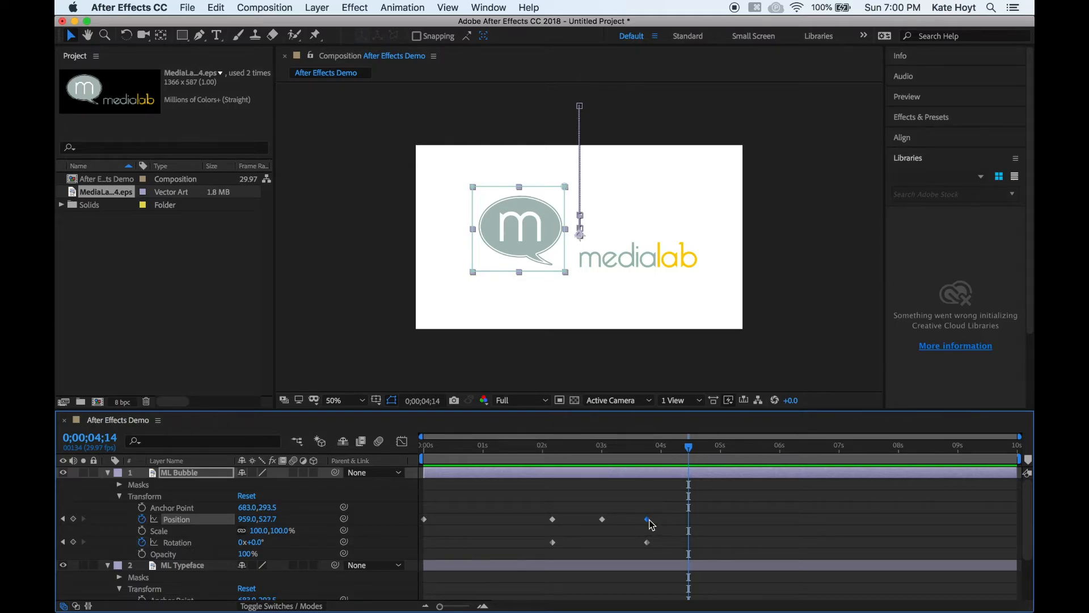
Step: Apply Easy Ease In to ML Bubble's last Position keyframe at 0;00;03;23
{"action": "mouse_move", "coordinate": [650, 524]}
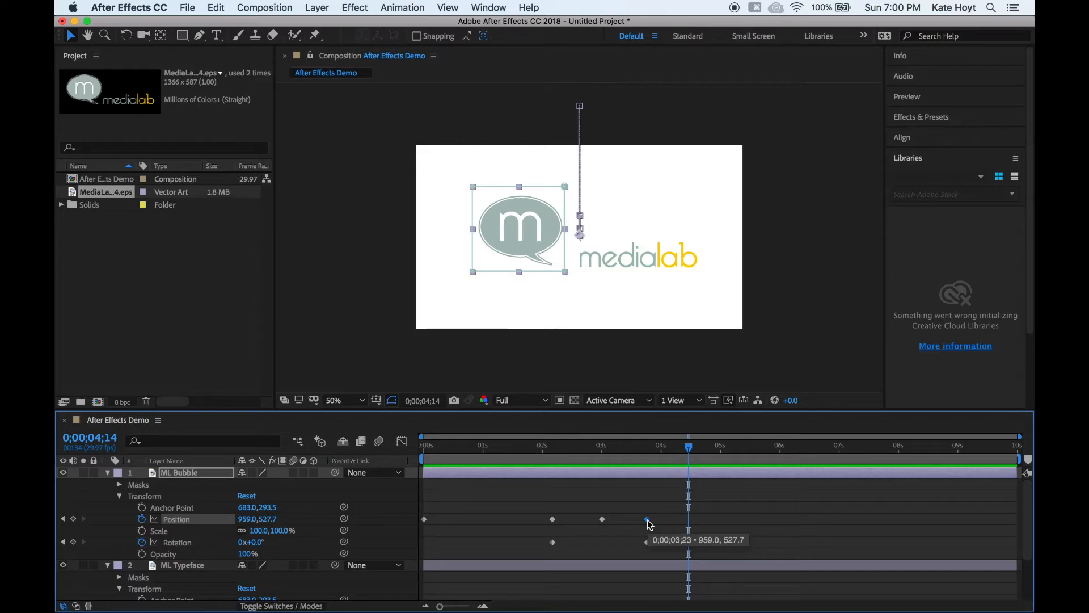
{"action": "right_click", "coordinate": [648, 520]}
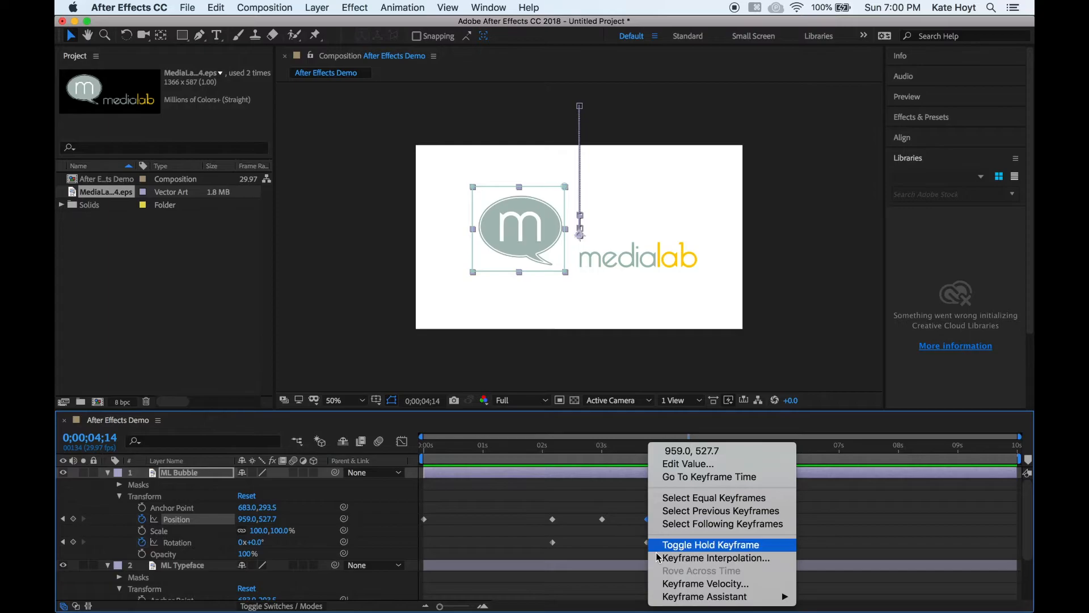
{"action": "mouse_move", "coordinate": [657, 599]}
{"action": "left_click", "coordinate": [866, 533]}
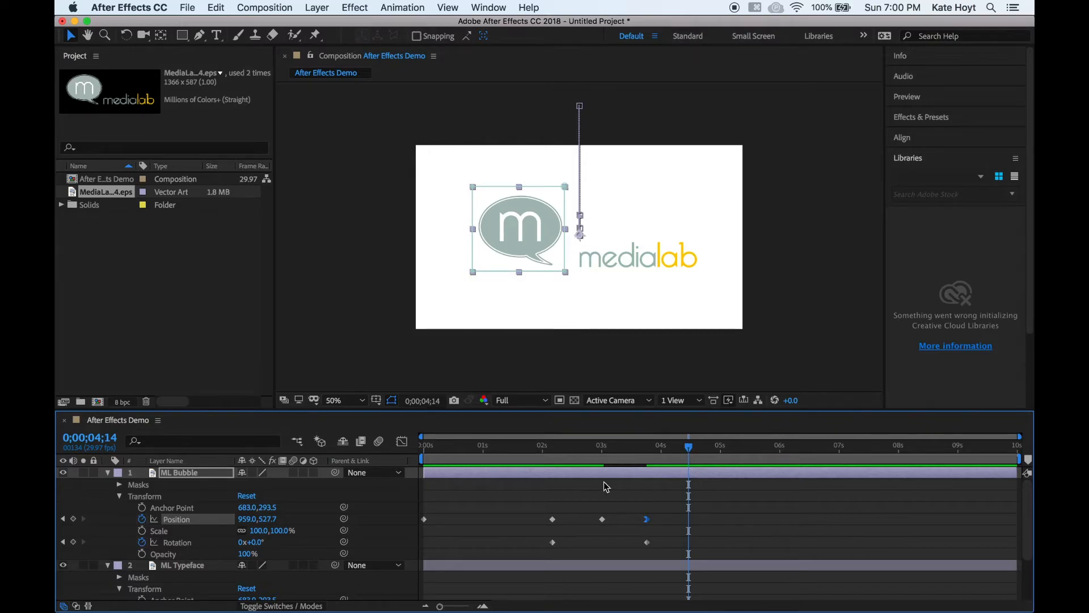
Step: Play the animation twice from 0 seconds to check how the eased bubble settles
{"action": "left_click_drag", "start_coordinate": [688, 448], "coordinate": [407, 445]}
{"action": "key", "text": "space"}
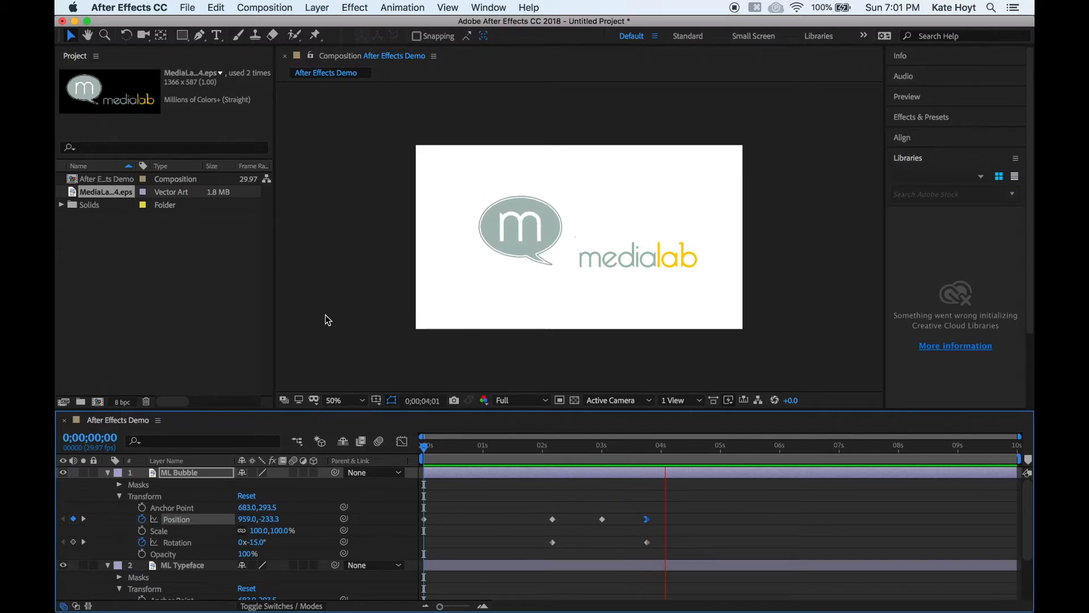
{"action": "key", "text": "space"}
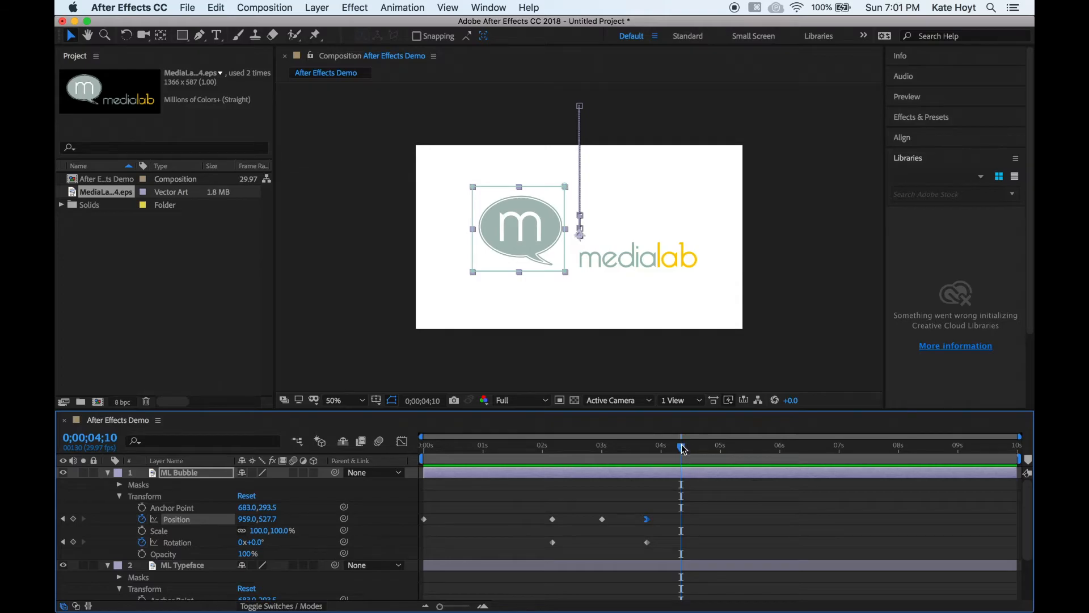
{"action": "left_click_drag", "start_coordinate": [682, 445], "coordinate": [409, 436]}
{"action": "key", "text": "space"}
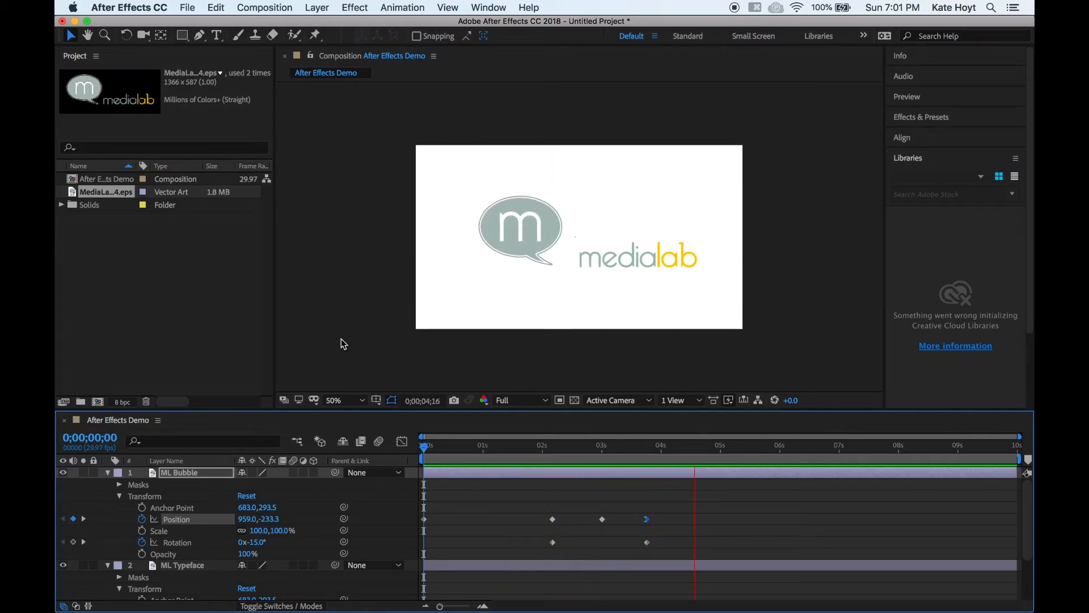
{"action": "key", "text": "space"}
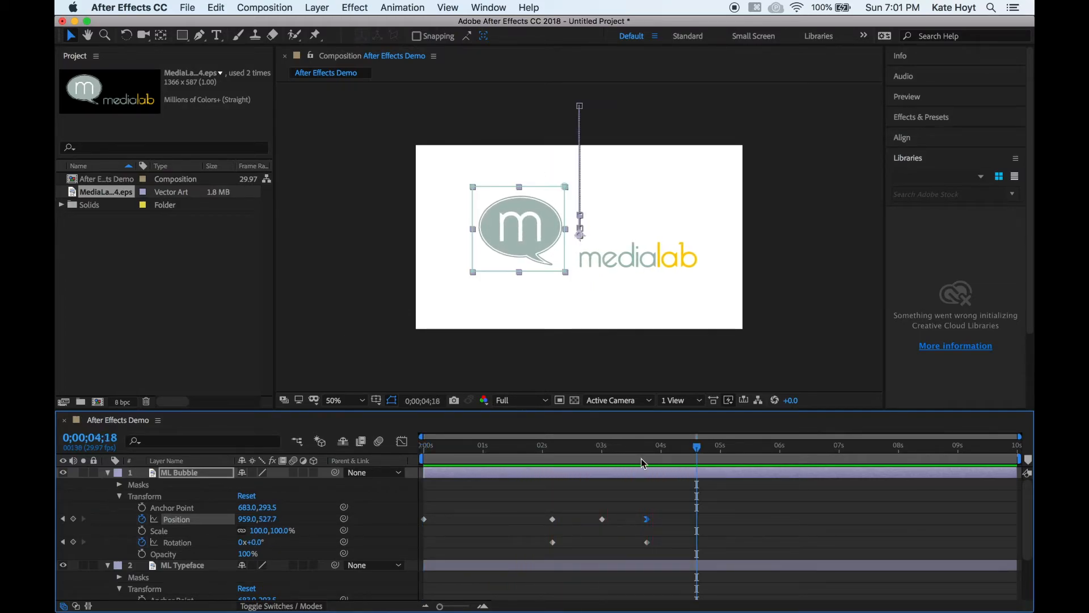
Step: Shift ML Bubble's last two Position keyframes and final Rotation keyframe earlier together, then nudge only the third Position keyframe slightly later
{"action": "left_click", "coordinate": [647, 542], "text": "shift"}
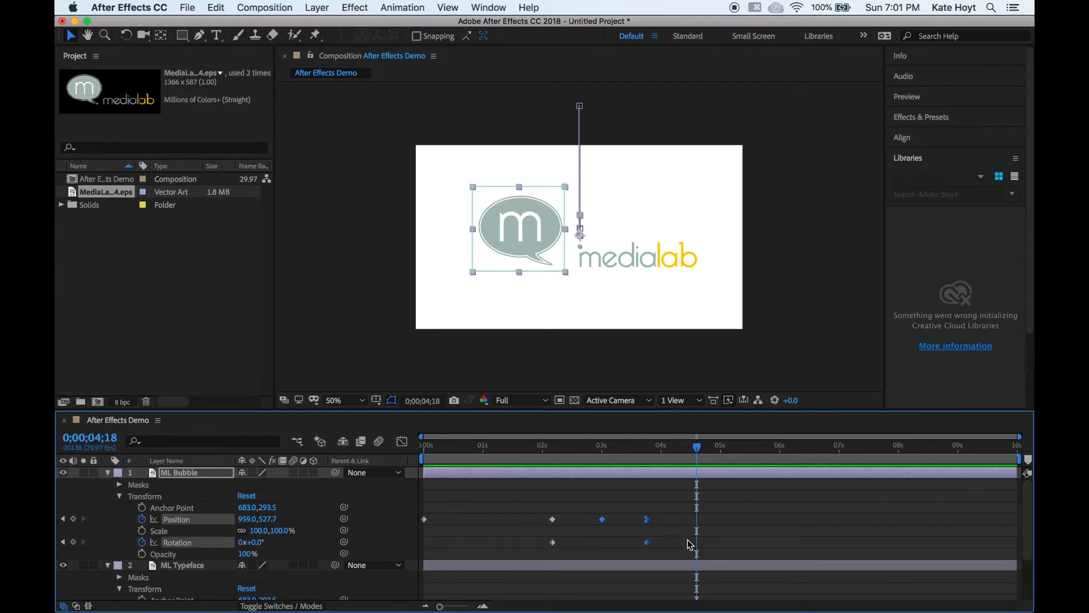
{"action": "left_click", "coordinate": [672, 554]}
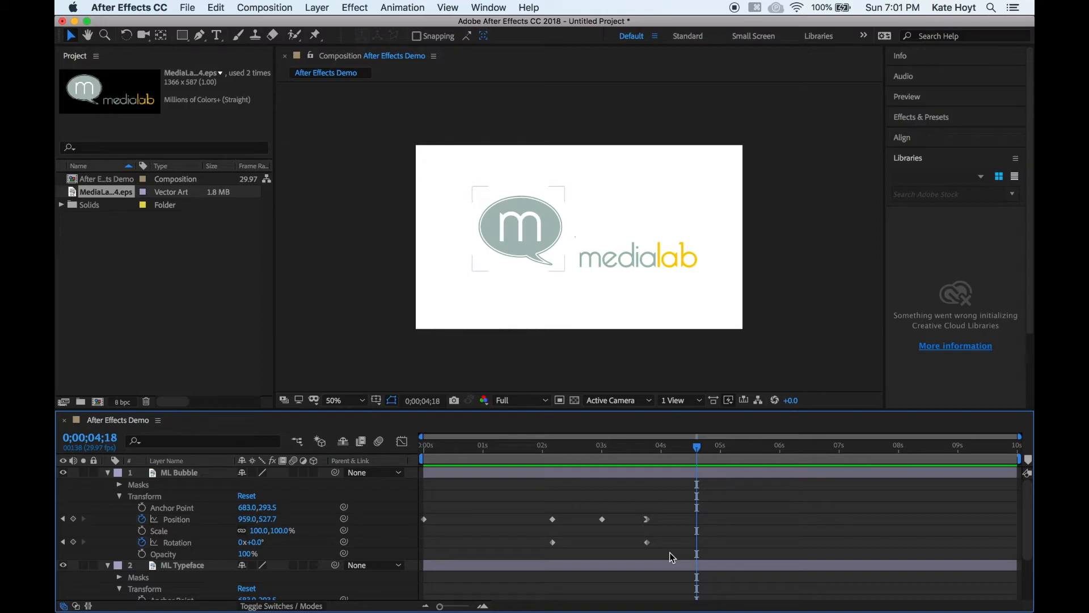
{"action": "left_click_drag", "start_coordinate": [669, 553], "coordinate": [583, 495]}
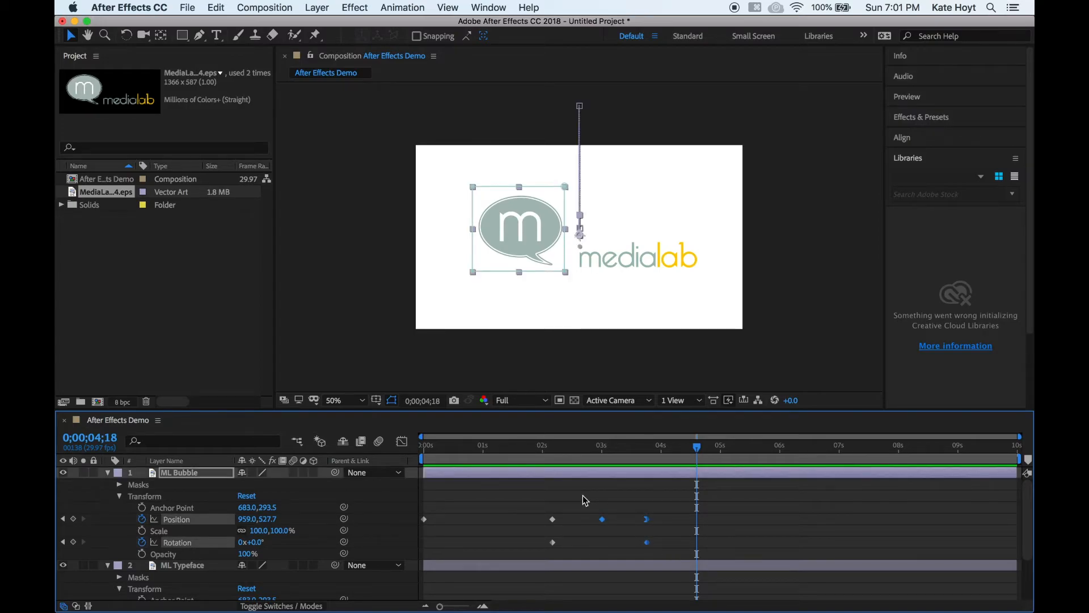
{"action": "left_click_drag", "start_coordinate": [647, 521], "coordinate": [624, 525]}
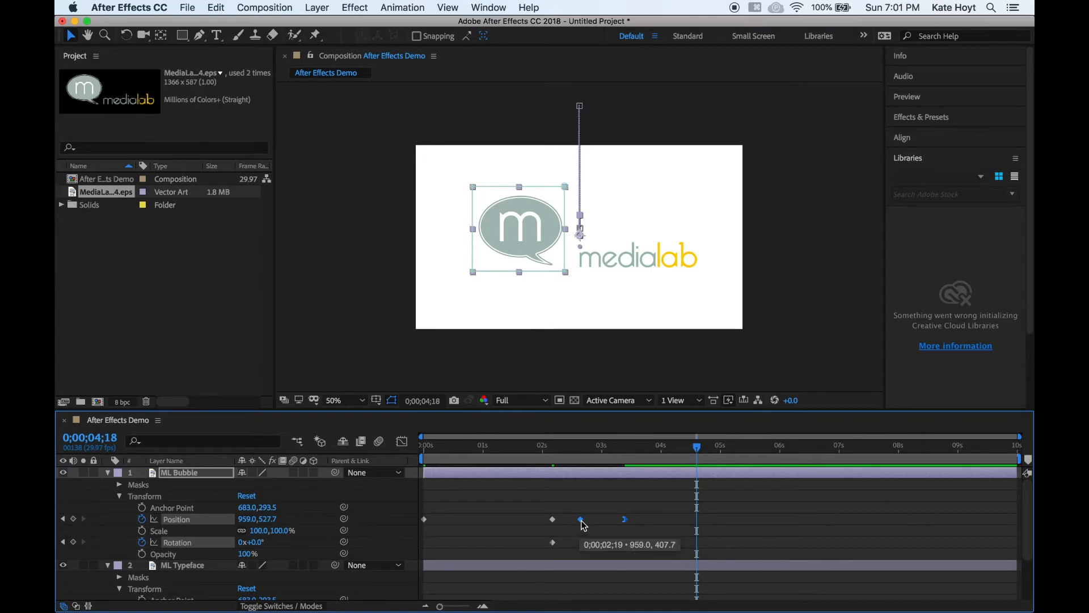
{"action": "left_click", "coordinate": [602, 518]}
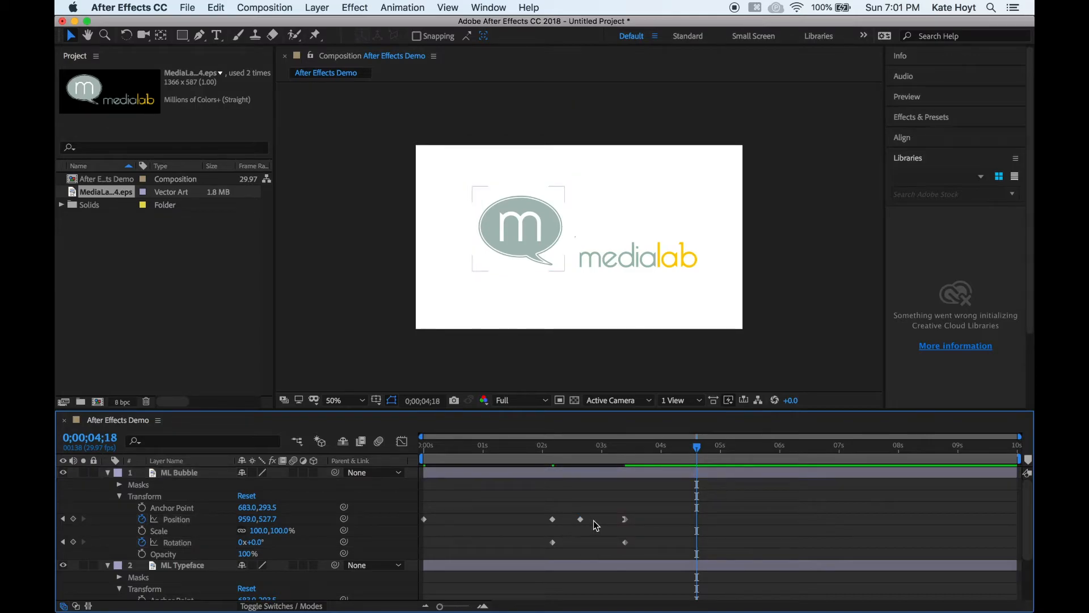
{"action": "left_click_drag", "start_coordinate": [581, 519], "coordinate": [591, 524]}
Step: Play the animation twice from 0 seconds to check the bubble's tightened bounce timing
{"action": "left_click_drag", "start_coordinate": [697, 452], "coordinate": [402, 447]}
{"action": "key", "text": "space"}
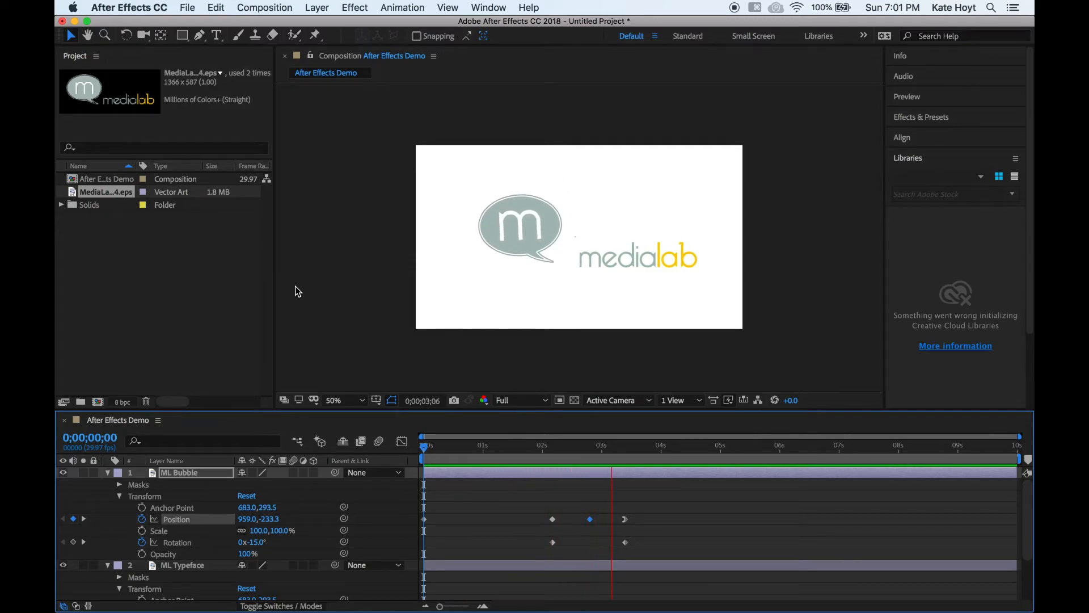
{"action": "key", "text": "space"}
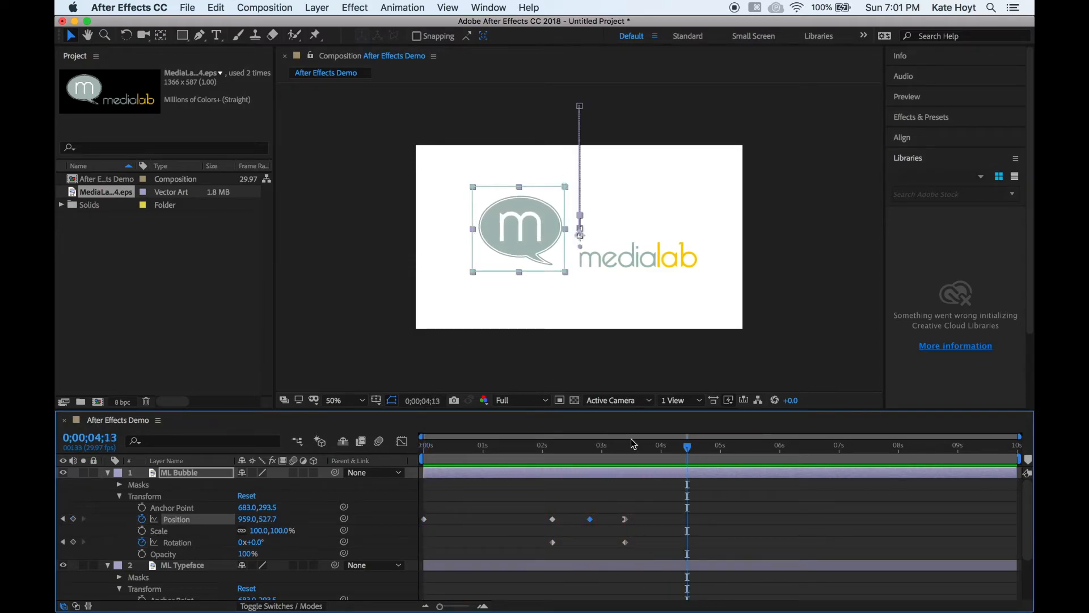
{"action": "left_click_drag", "start_coordinate": [687, 449], "coordinate": [399, 443]}
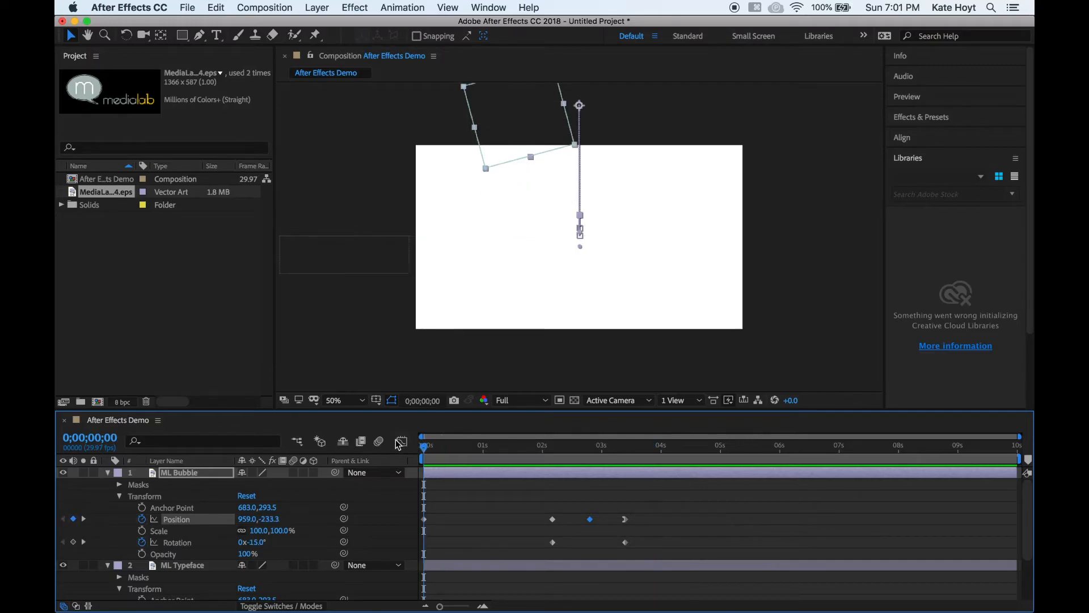
{"action": "key", "text": "space"}
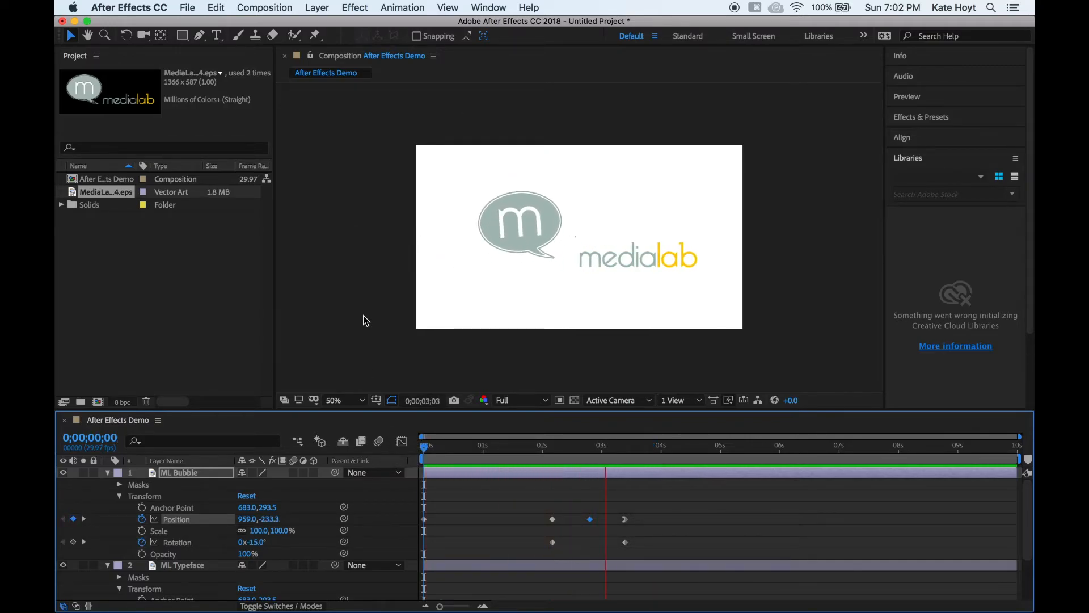
{"action": "key", "text": "space"}
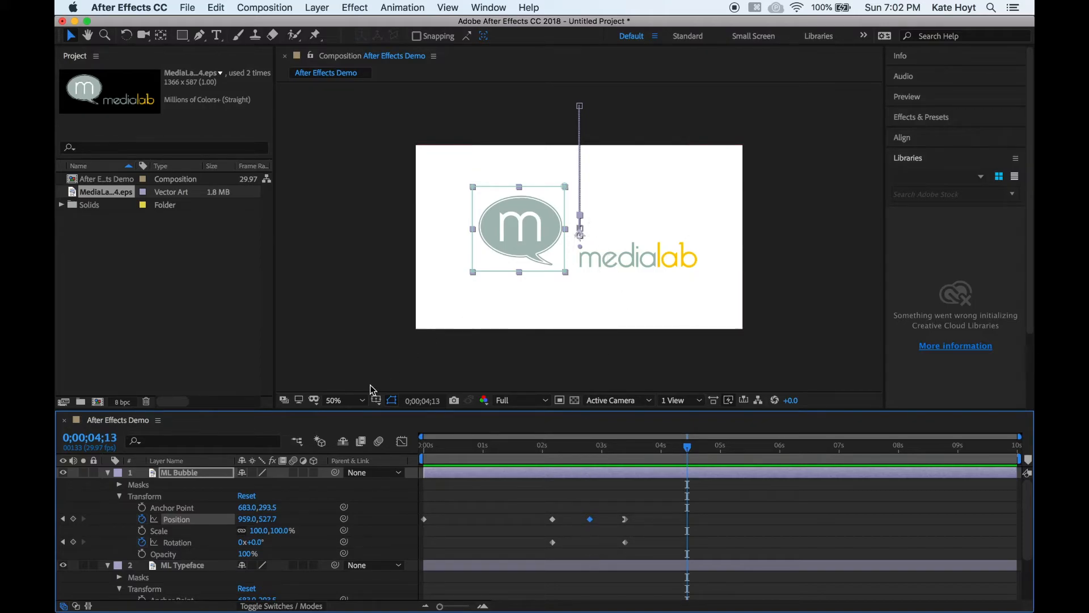
Step: Fit the composition to the viewer and pull the motion path point of ML Bubble's third Position keyframe up and to the right
{"action": "left_click", "coordinate": [362, 401]}
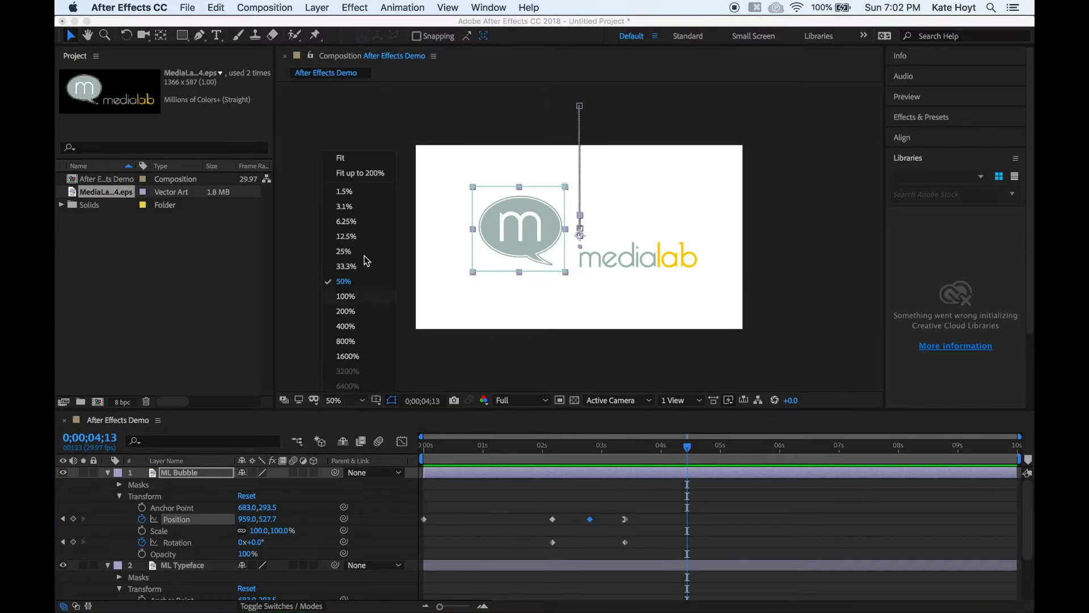
{"action": "left_click", "coordinate": [353, 163]}
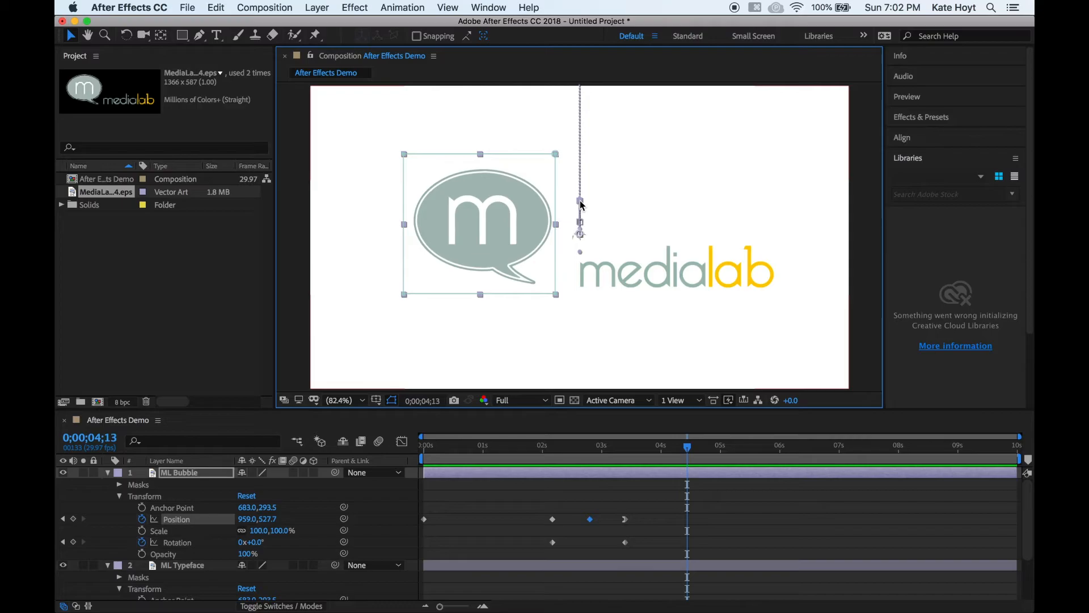
{"action": "left_click_drag", "start_coordinate": [581, 200], "coordinate": [621, 159]}
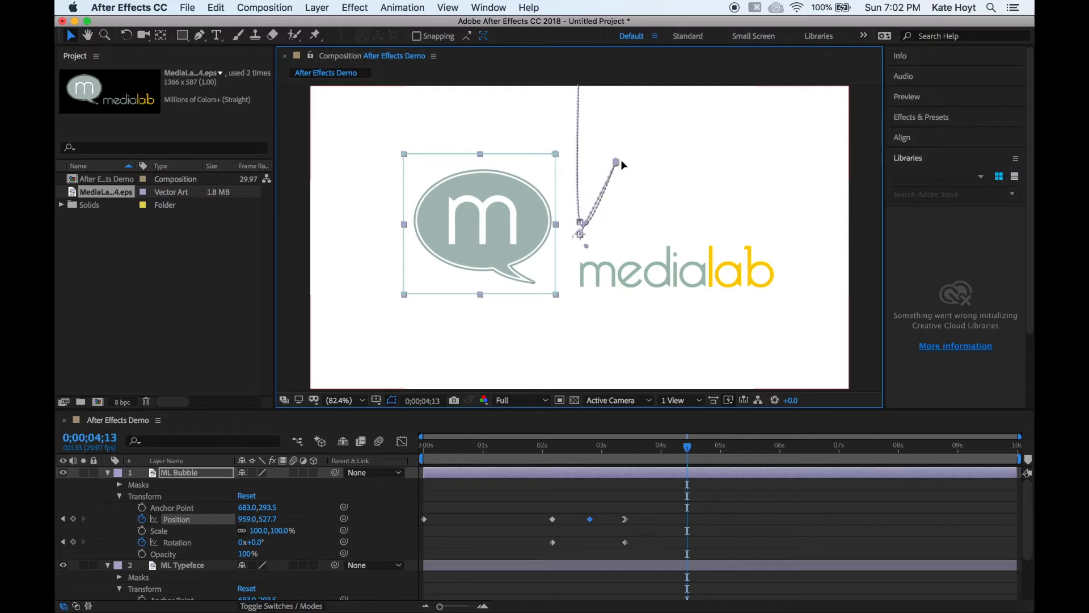
Step: Play the animation from about 2 seconds and again from near the start to check the bubble's diagonal bounce
{"action": "left_click_drag", "start_coordinate": [690, 451], "coordinate": [543, 448]}
{"action": "key", "text": "space"}
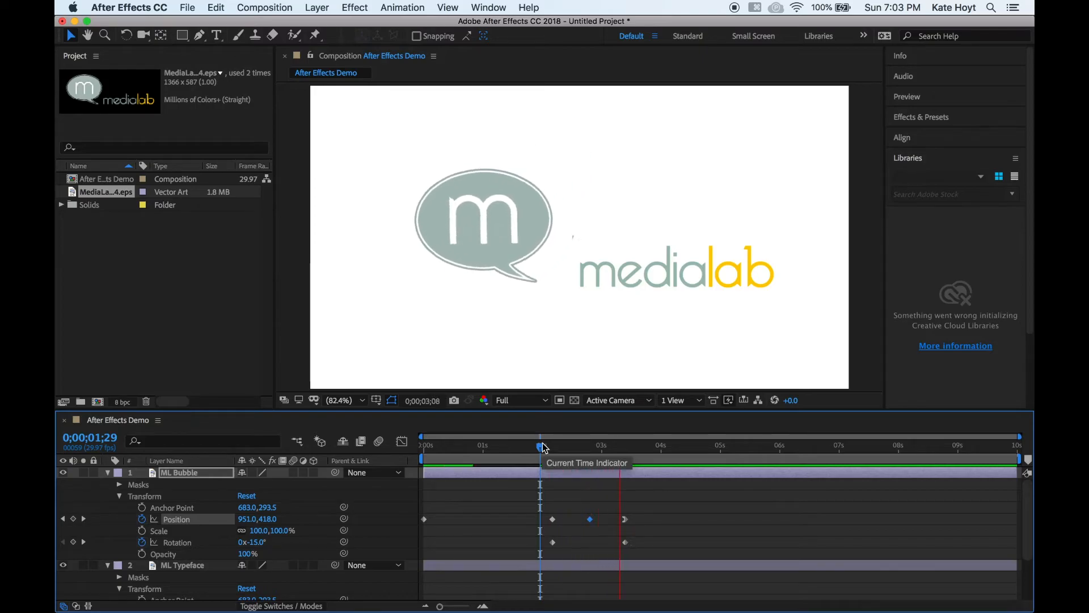
{"action": "left_click_drag", "start_coordinate": [543, 448], "coordinate": [451, 444]}
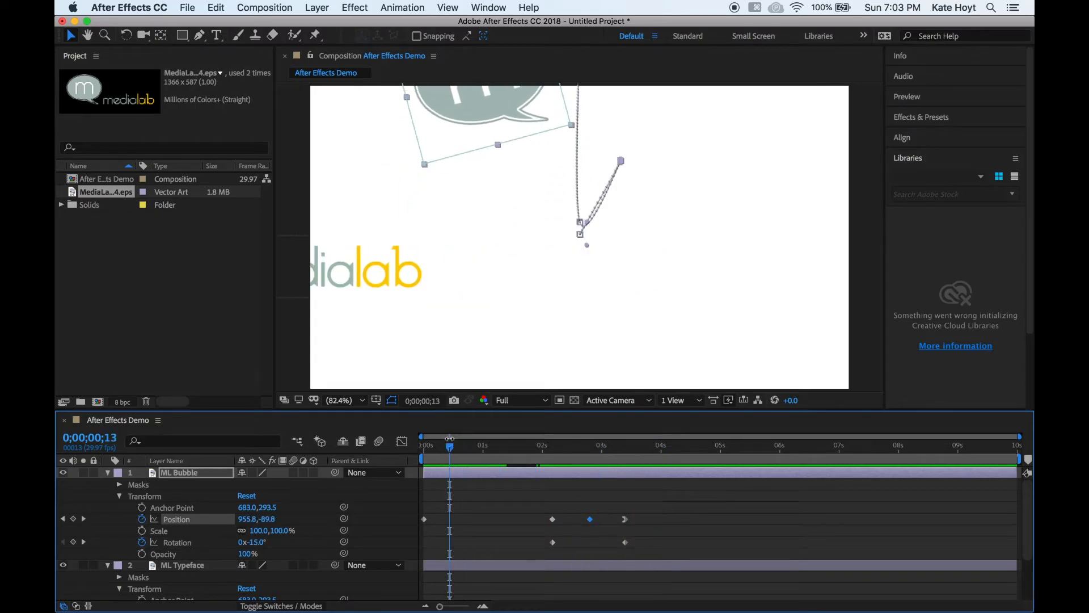
{"action": "key", "text": "space"}
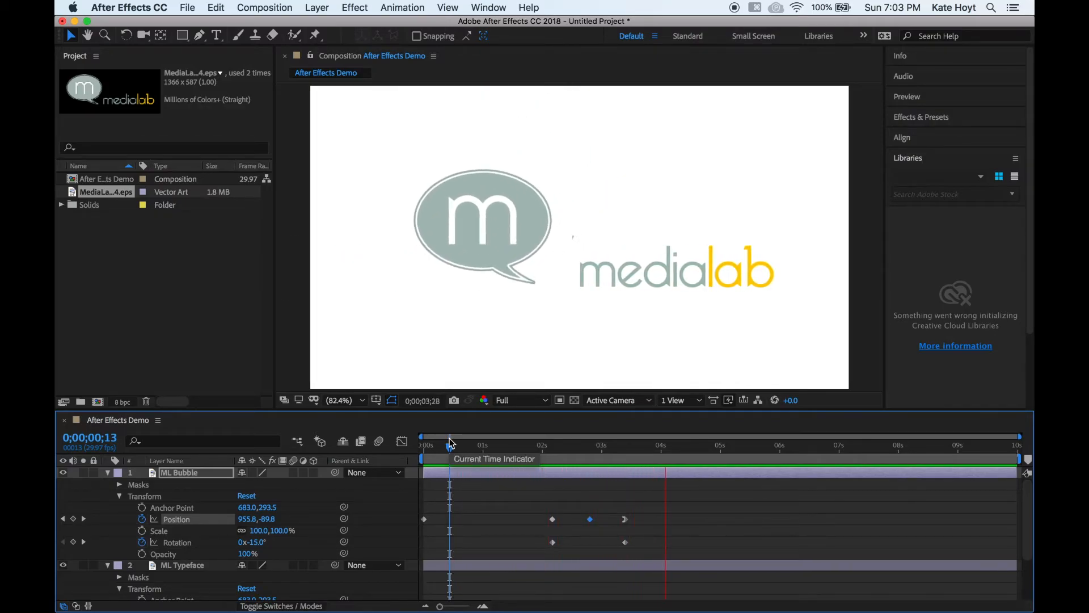
{"action": "key", "text": "space"}
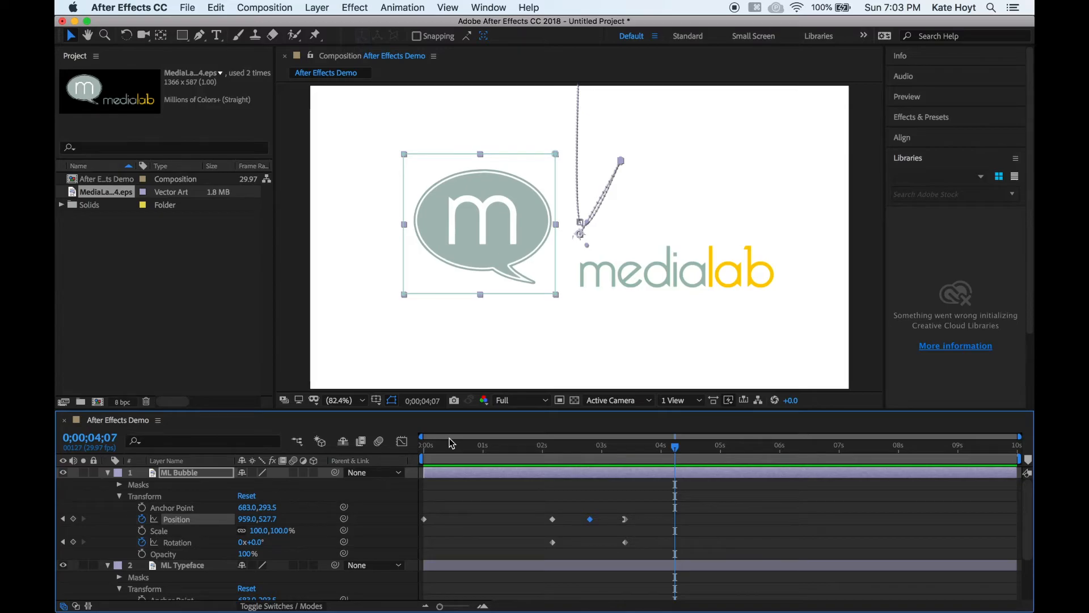
Step: Undo the diagonal pull on ML Bubble's third Position keyframe and play the animation from 0 seconds
{"action": "key", "text": "super+z"}
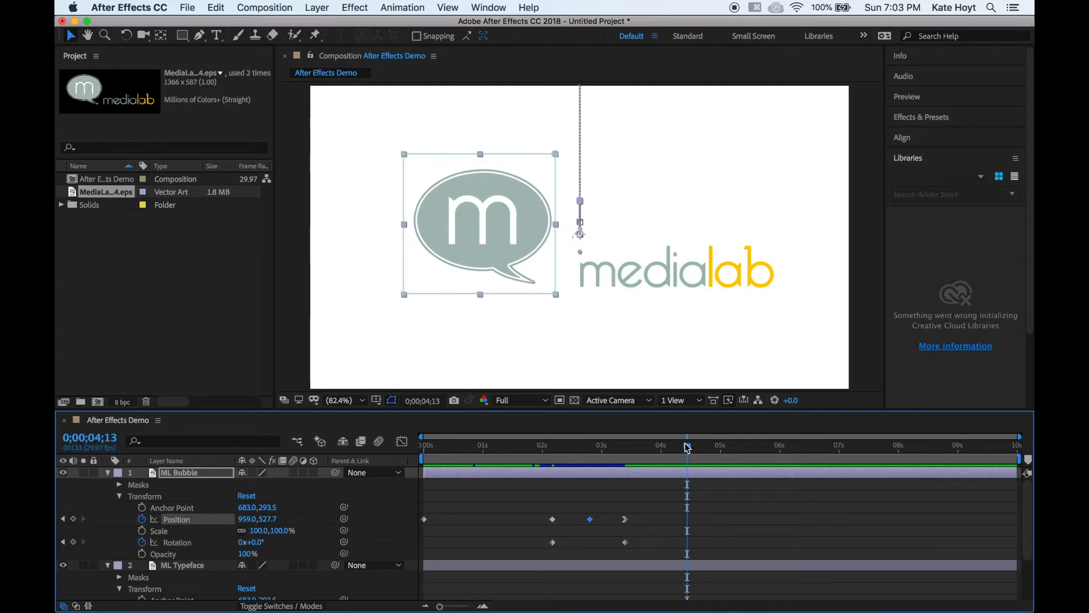
{"action": "left_click_drag", "start_coordinate": [687, 448], "coordinate": [419, 443]}
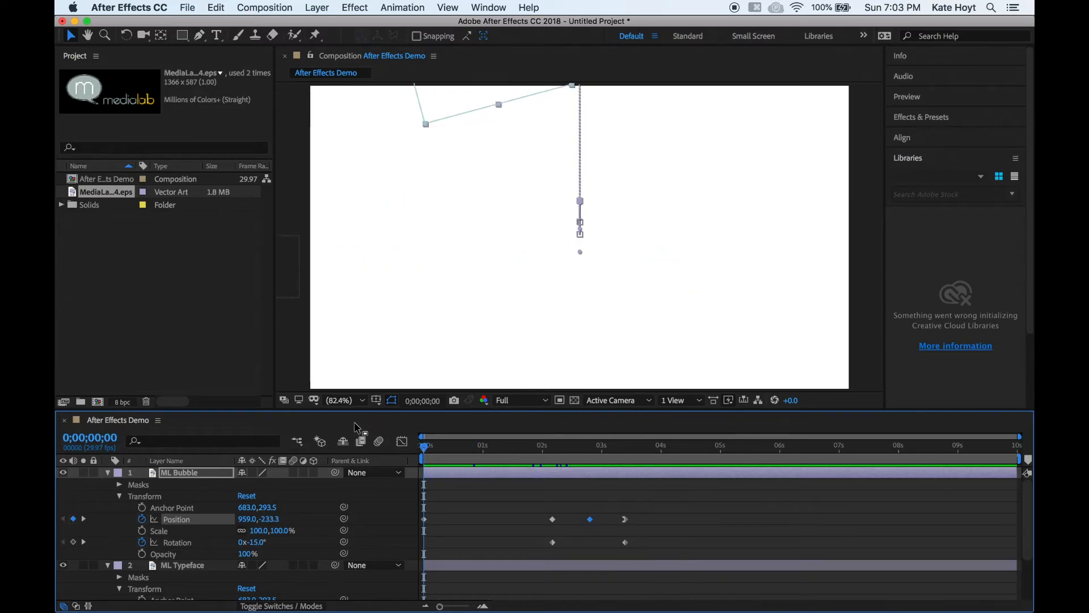
{"action": "key", "text": "space"}
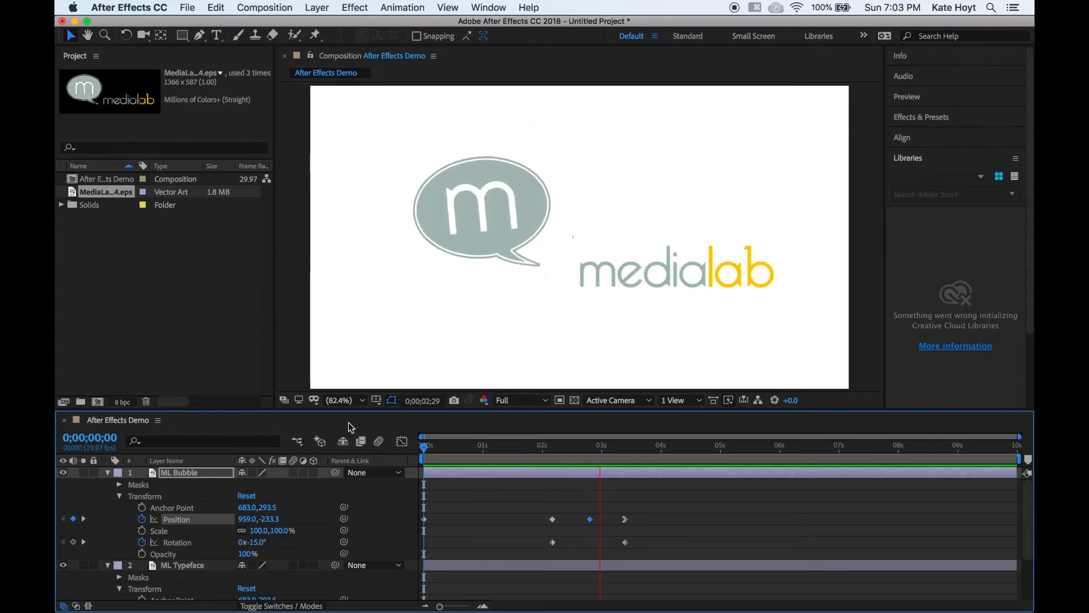
{"action": "key", "text": "space"}
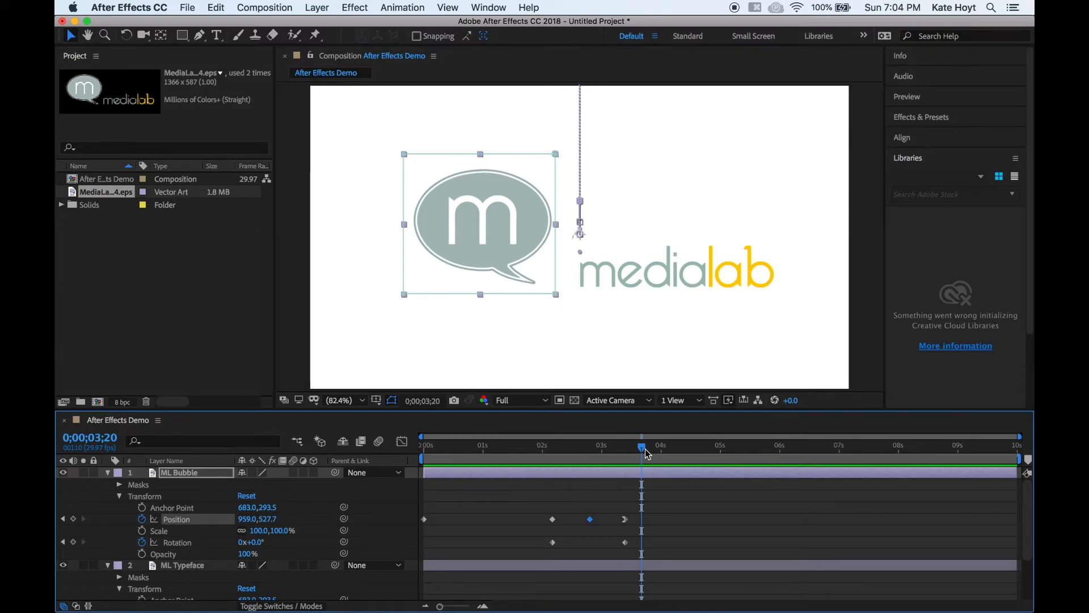
Step: Fit the composition to the viewer and play the whole animation again from 0 seconds
{"action": "left_click_drag", "start_coordinate": [643, 451], "coordinate": [389, 437]}
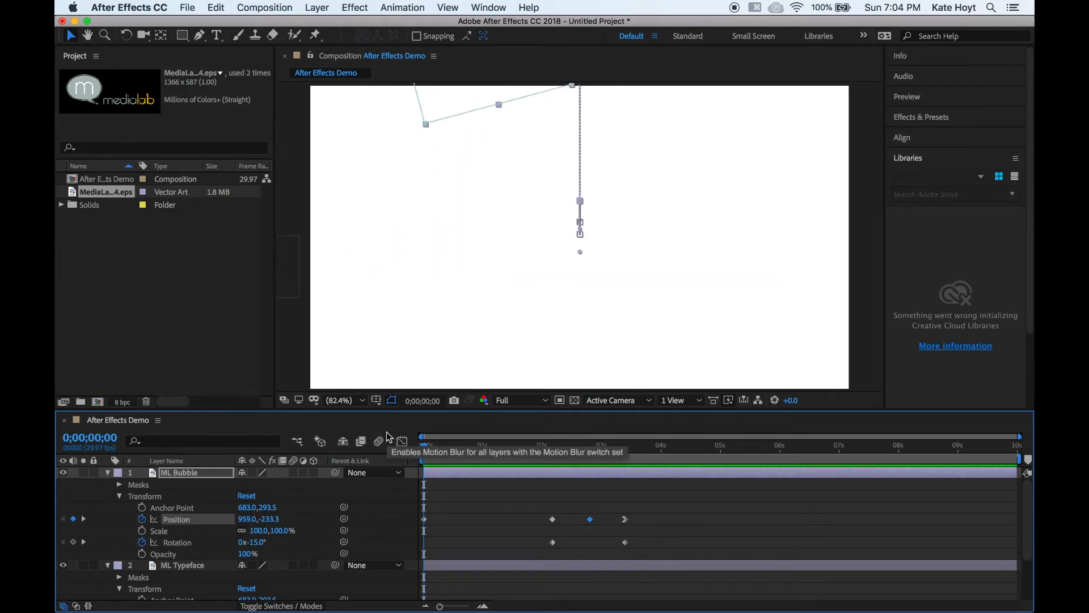
{"action": "left_click", "coordinate": [340, 400]}
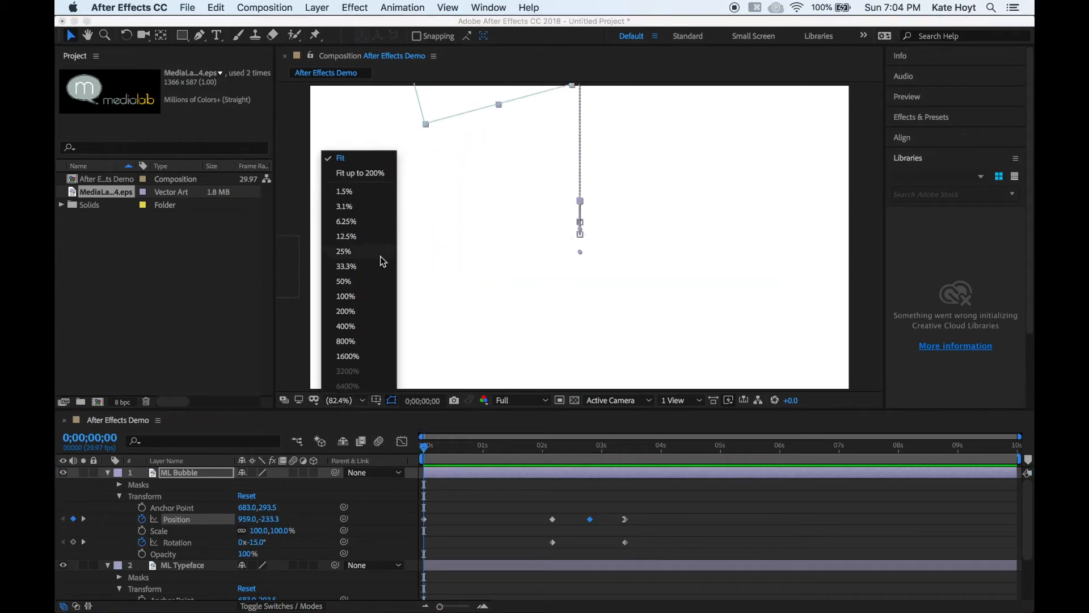
{"action": "left_click", "coordinate": [353, 160]}
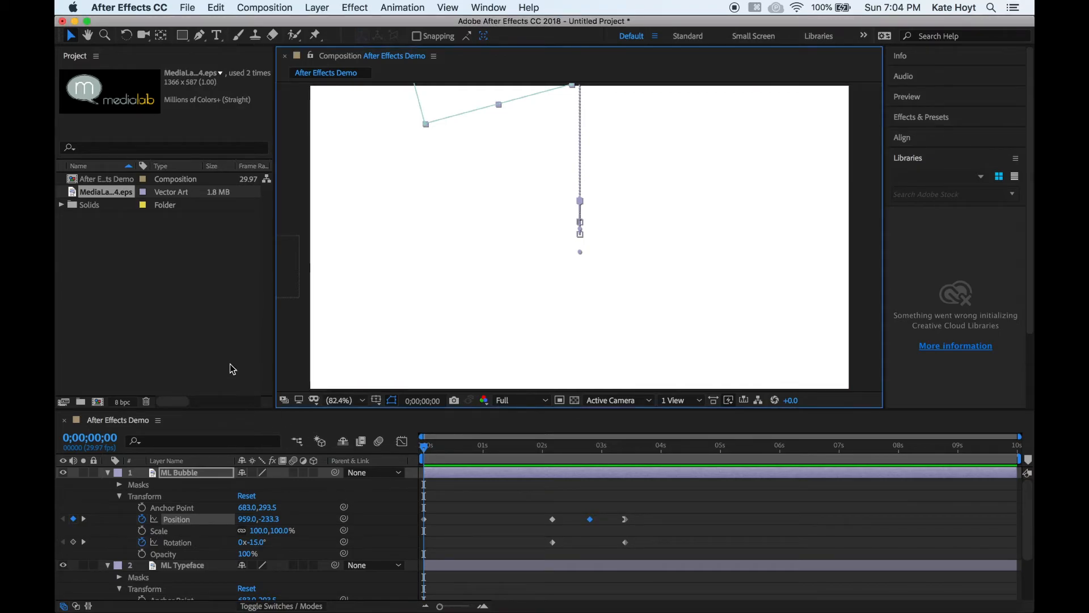
{"action": "key", "text": "space"}
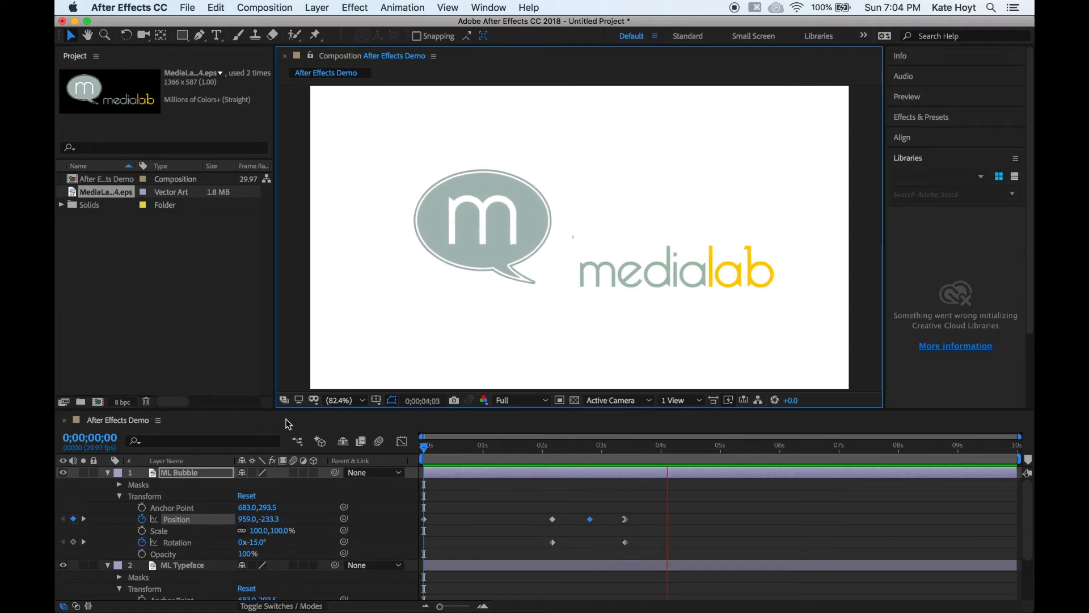
{"action": "key", "text": "space"}
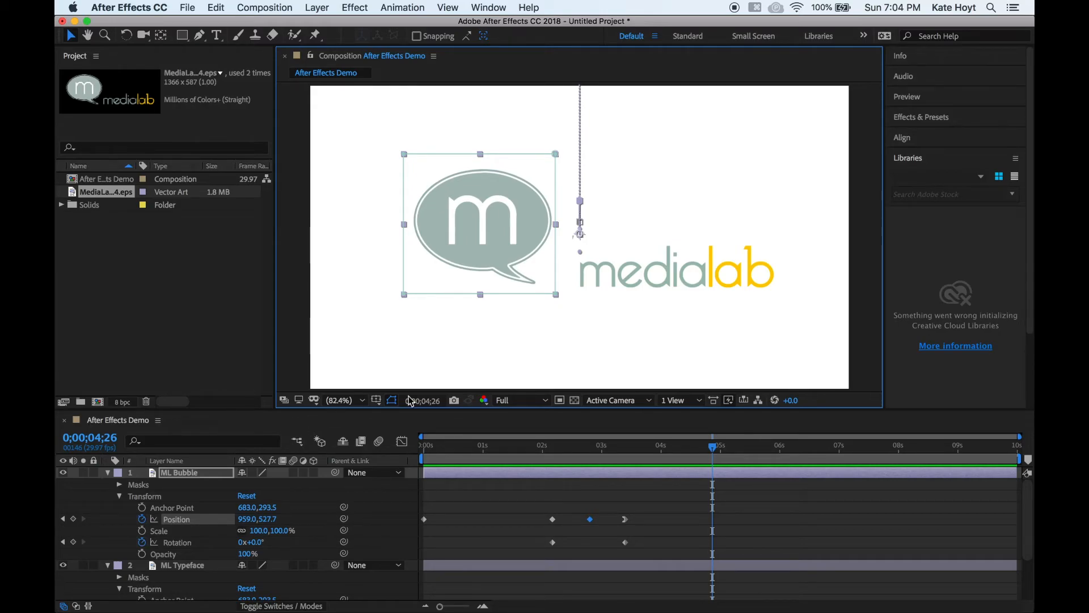
Step: Try to shorten the After Effects Demo composition's duration to 6 seconds in its settings
{"action": "mouse_move", "coordinate": [713, 448]}
{"action": "left_mouse_down"}
{"action": "mouse_move", "coordinate": [603, 430]}
{"action": "mouse_move", "coordinate": [722, 445]}
{"action": "left_mouse_up"}
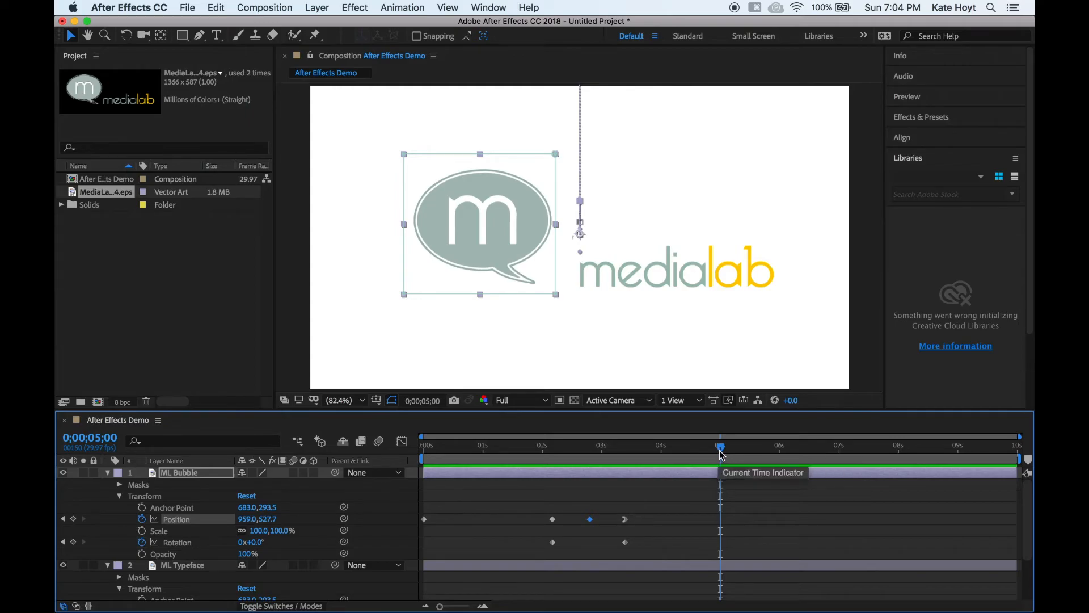
{"action": "left_click", "coordinate": [285, 7]}
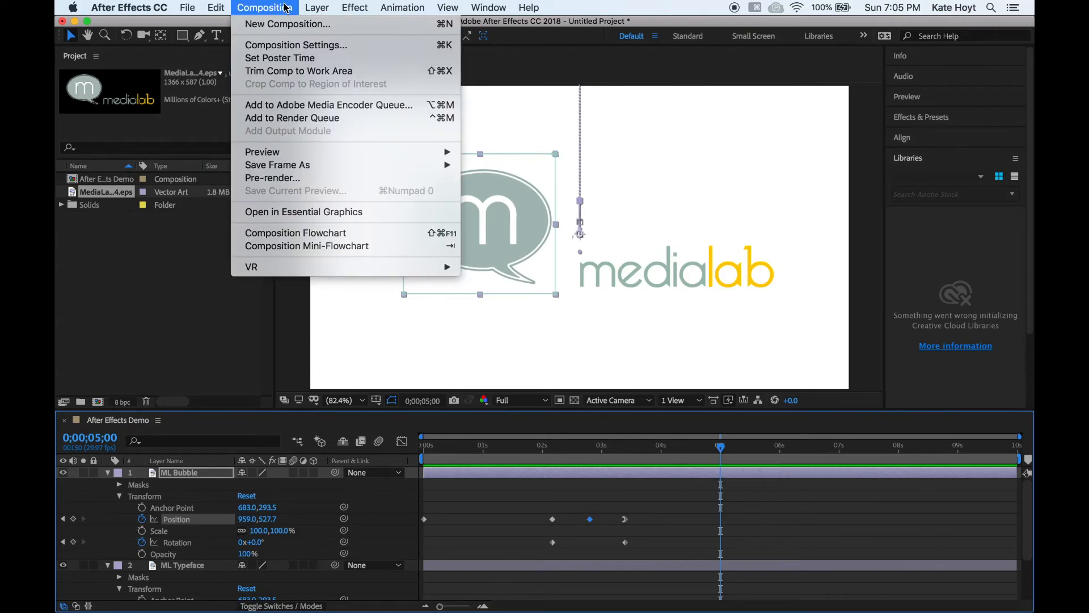
{"action": "left_click", "coordinate": [287, 45]}
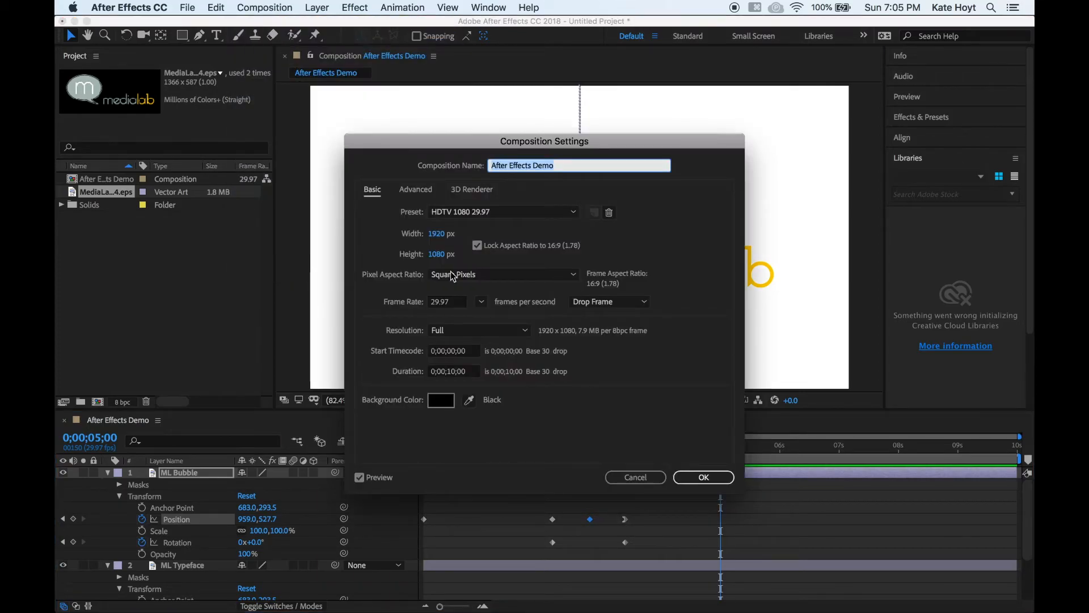
{"action": "left_click", "coordinate": [450, 373]}
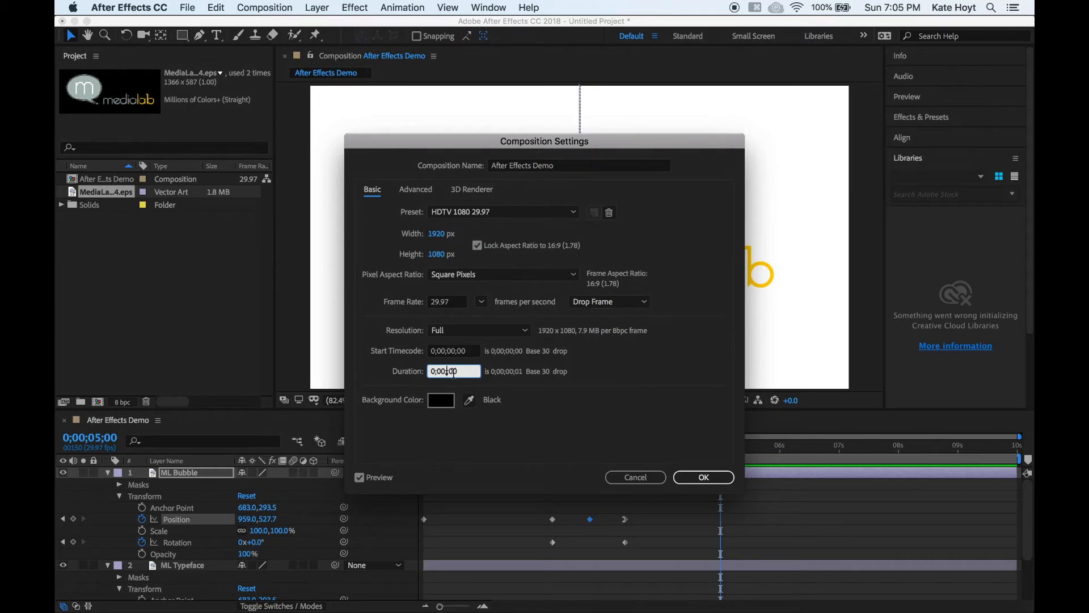
{"action": "type", "text": "6;"}
{"action": "left_click", "coordinate": [695, 482]}
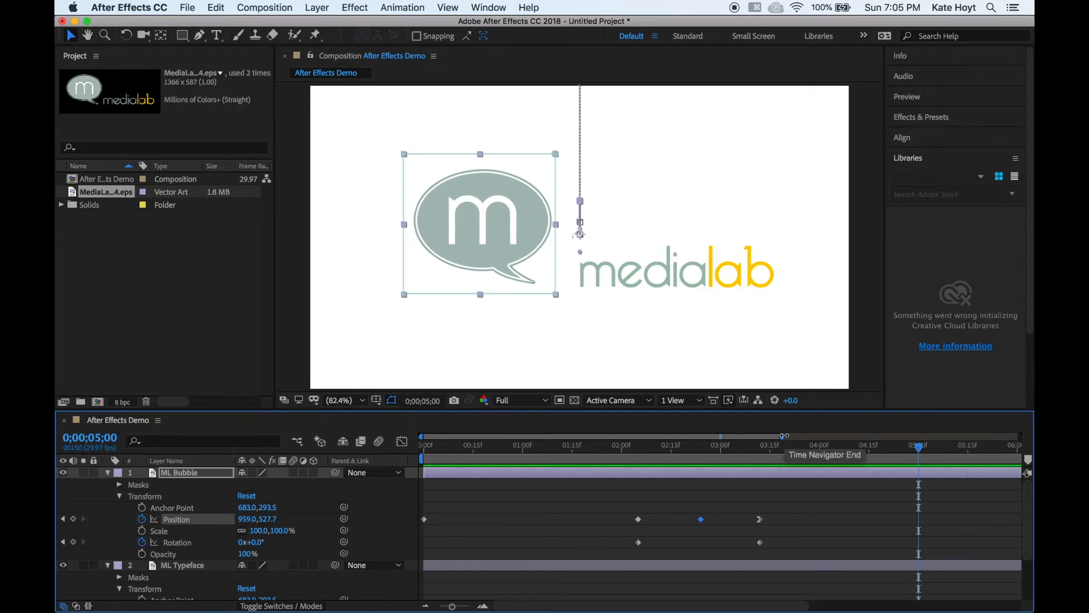
Step: End the work area at 6 seconds with the full 10-second timeline shown, and play the shortened range from the start
{"action": "left_click_drag", "start_coordinate": [782, 436], "coordinate": [1020, 436]}
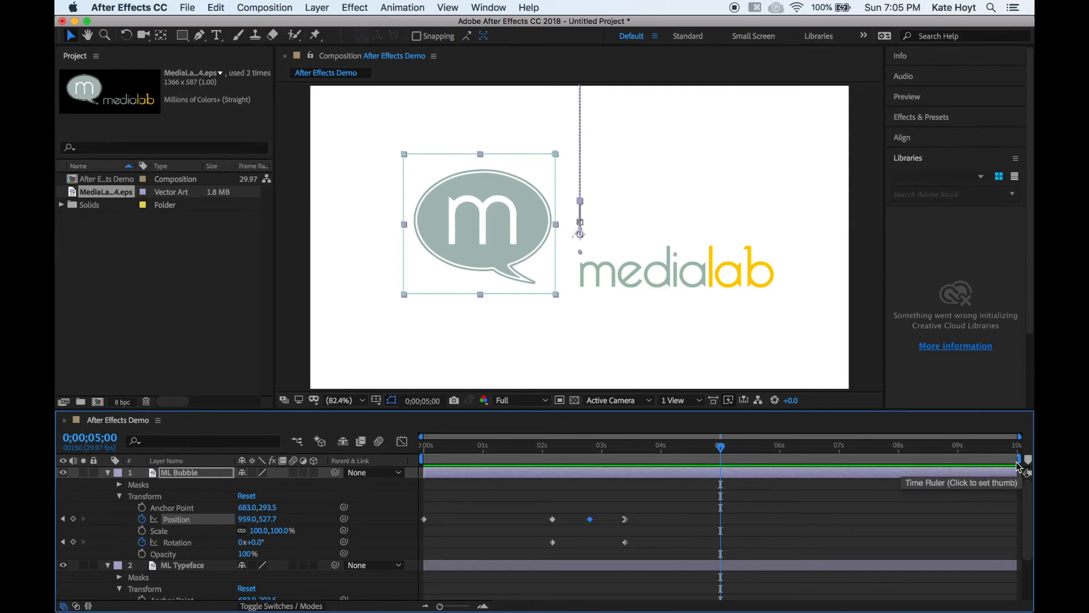
{"action": "mouse_move", "coordinate": [1019, 459]}
{"action": "left_mouse_down"}
{"action": "mouse_move", "coordinate": [769, 457]}
{"action": "mouse_move", "coordinate": [782, 444]}
{"action": "left_mouse_up"}
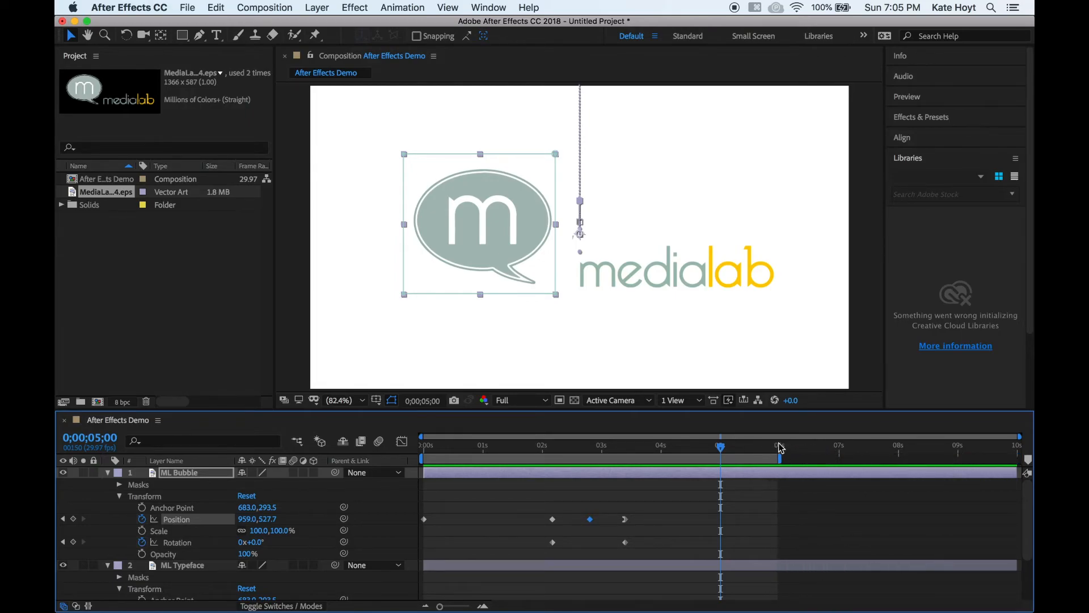
{"action": "left_click_drag", "start_coordinate": [721, 450], "coordinate": [391, 448]}
{"action": "key", "text": "space"}
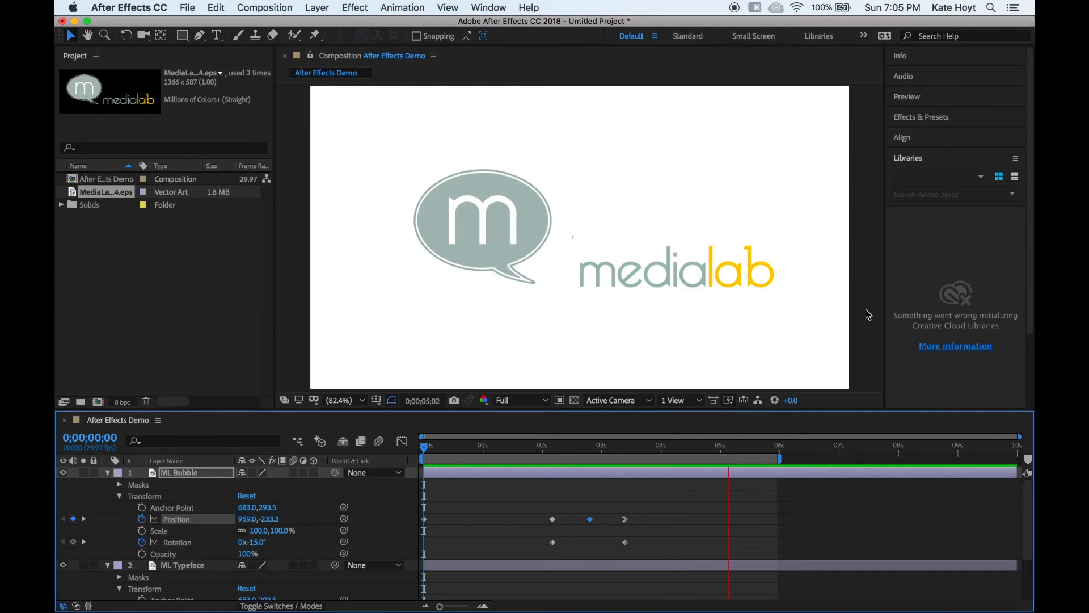
{"action": "key", "text": "space"}
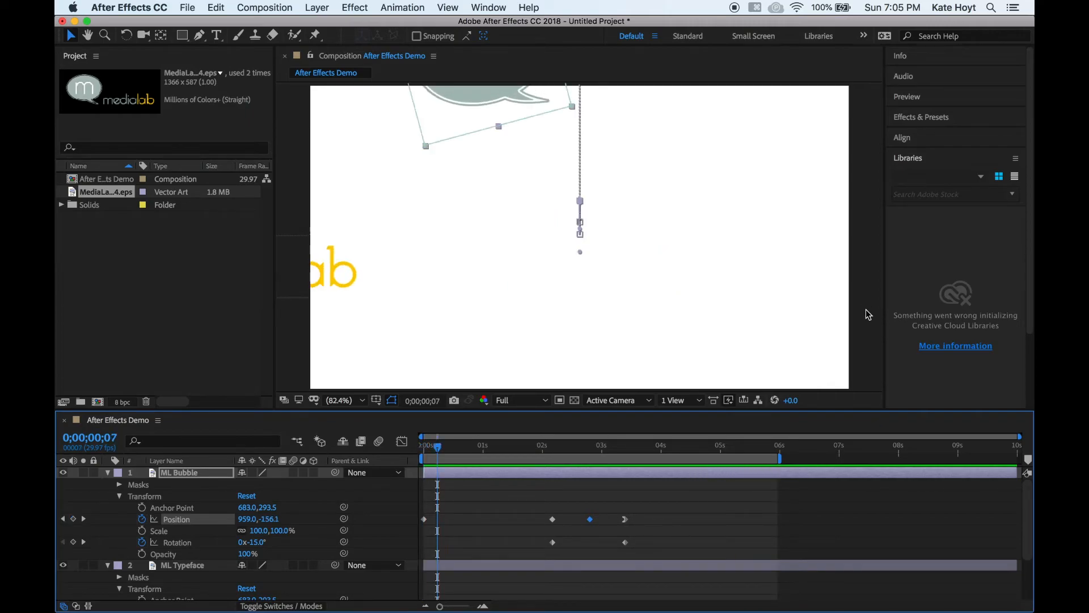
{"action": "key", "text": "space"}
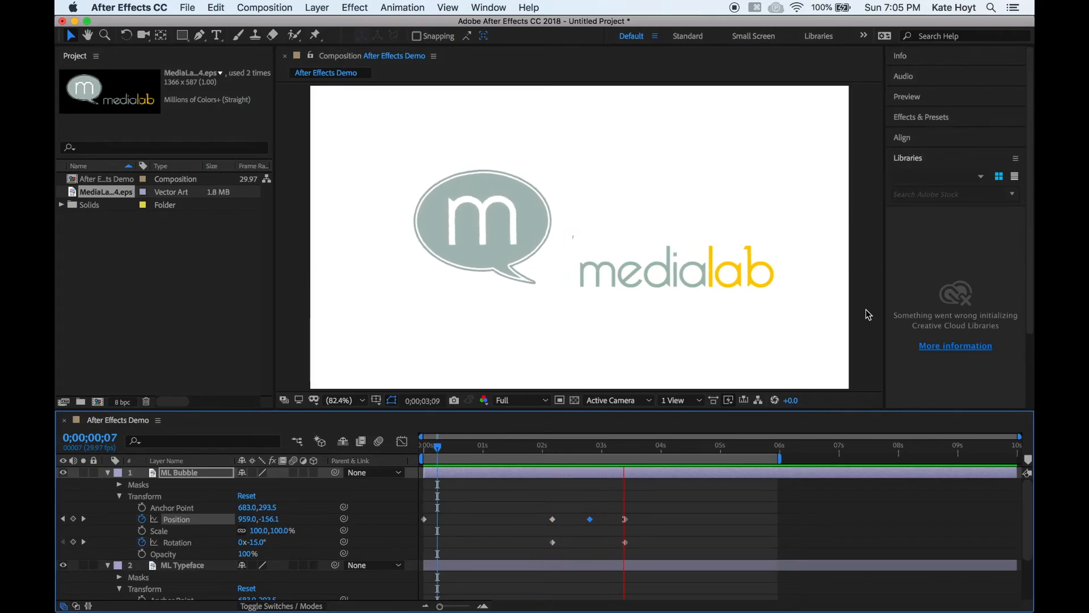
{"action": "key", "text": "space"}
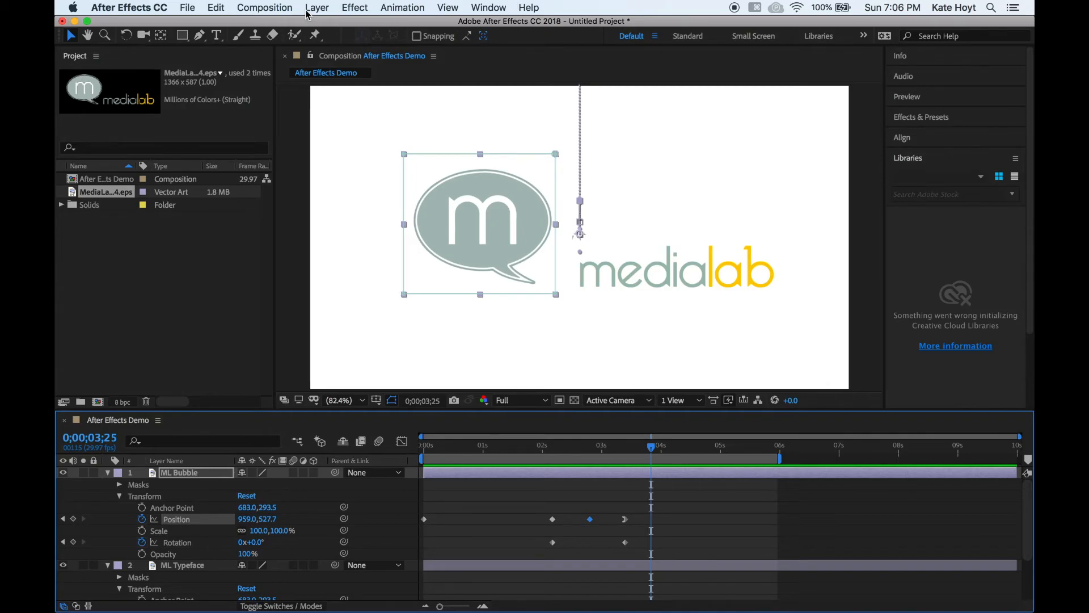
Step: Add the After Effects Demo composition to the render queue for export
{"action": "left_click", "coordinate": [191, 6]}
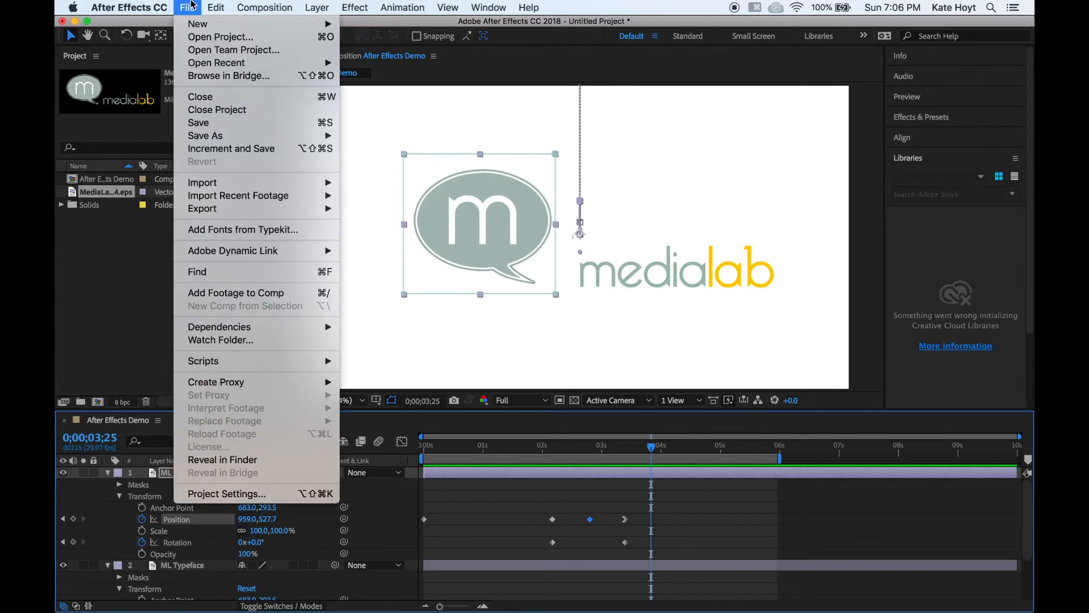
{"action": "mouse_move", "coordinate": [208, 212]}
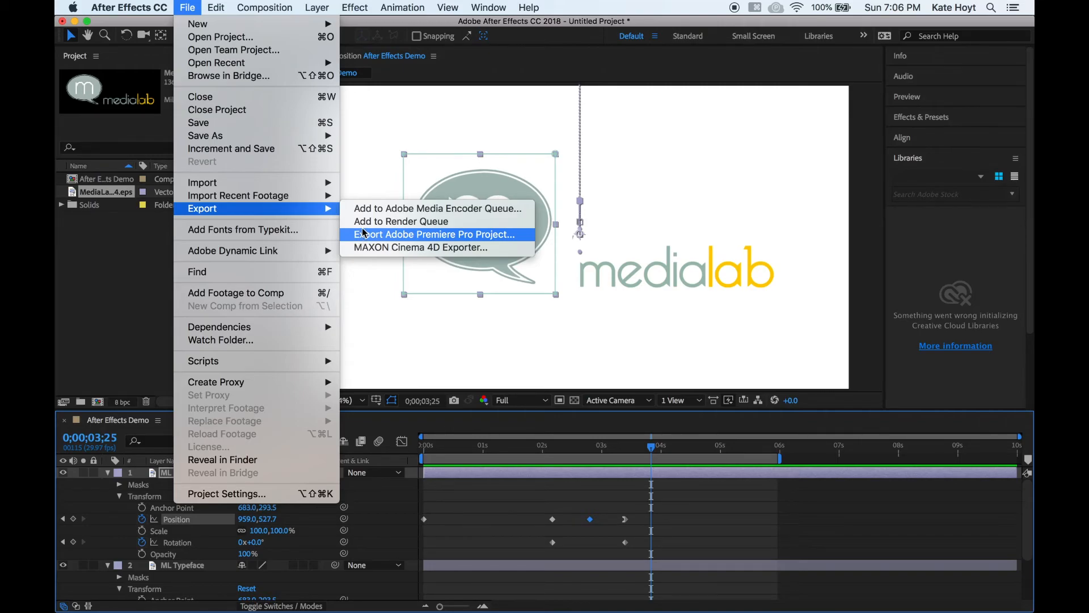
{"action": "left_click", "coordinate": [363, 224]}
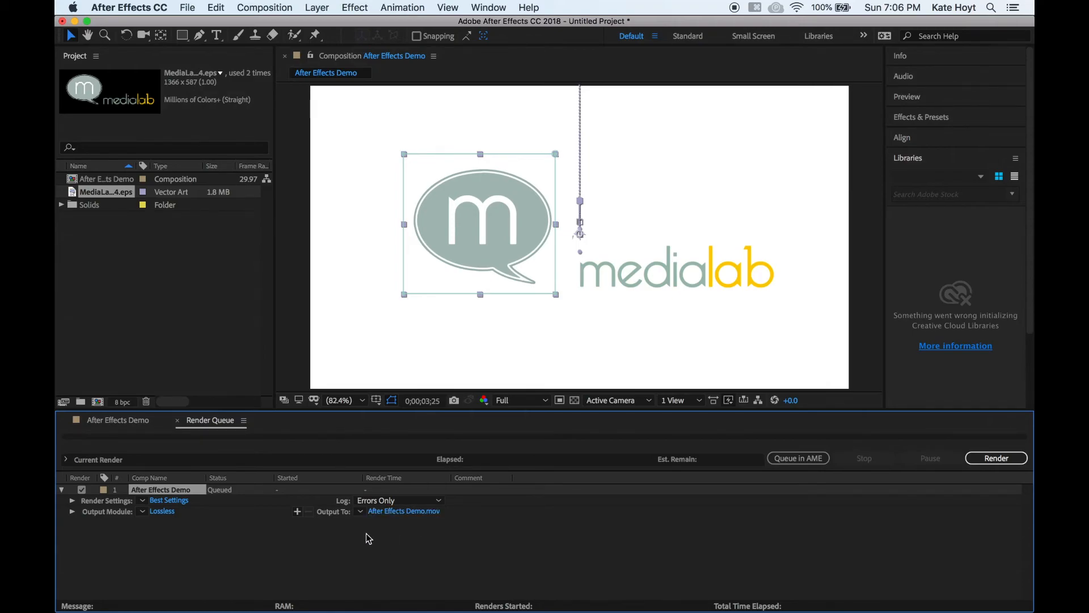
Step: Set the render output to a QuickTime movie named After Effects Demo in the After Effects Demo folder
{"action": "left_click", "coordinate": [388, 514]}
{"action": "left_click", "coordinate": [390, 512]}
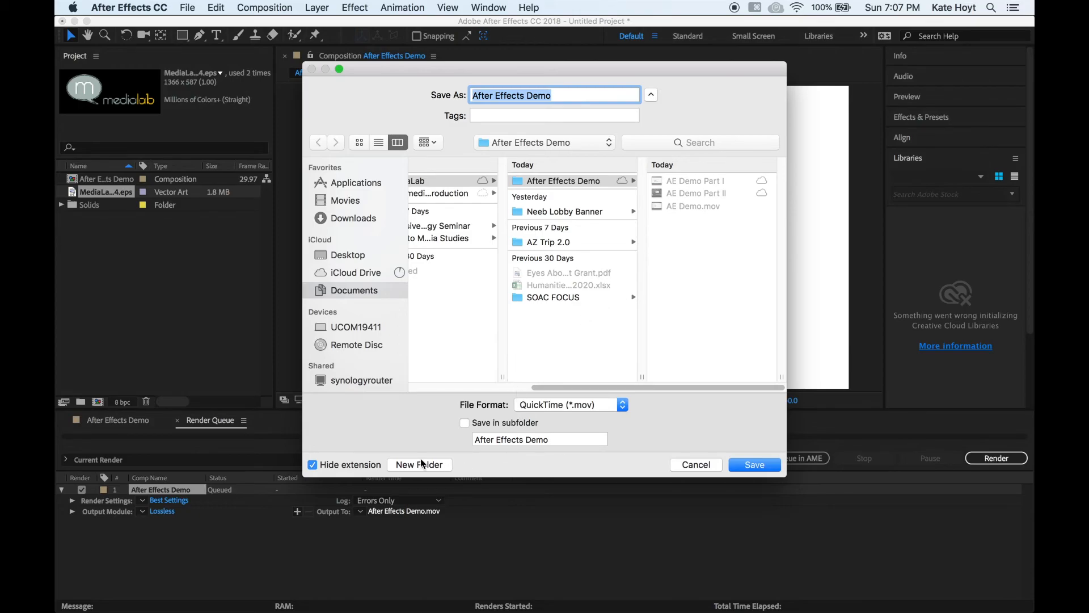
{"action": "left_click", "coordinate": [583, 181]}
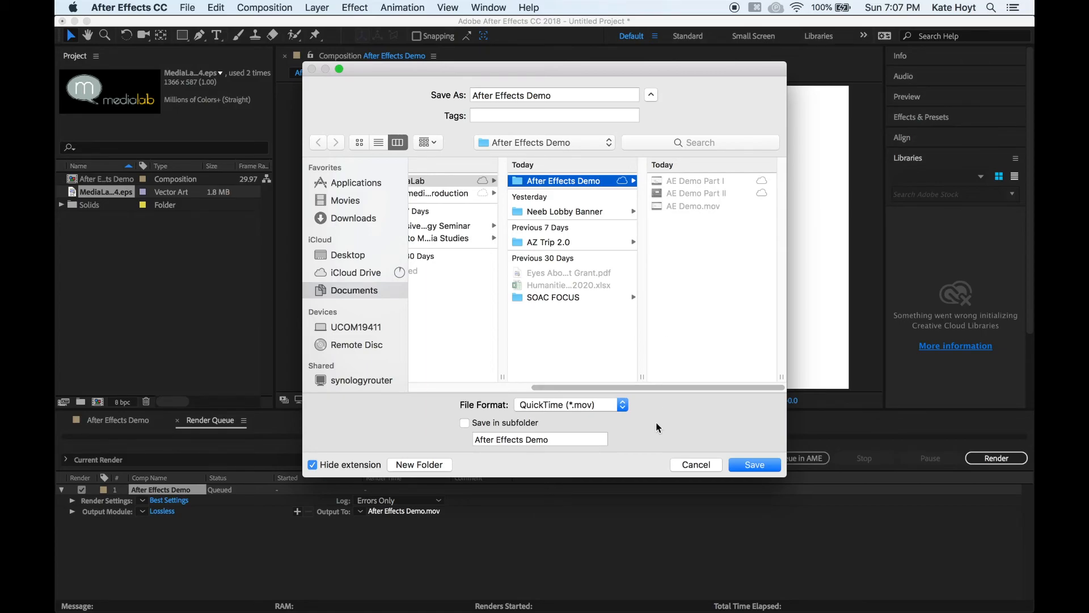
{"action": "left_click", "coordinate": [745, 466]}
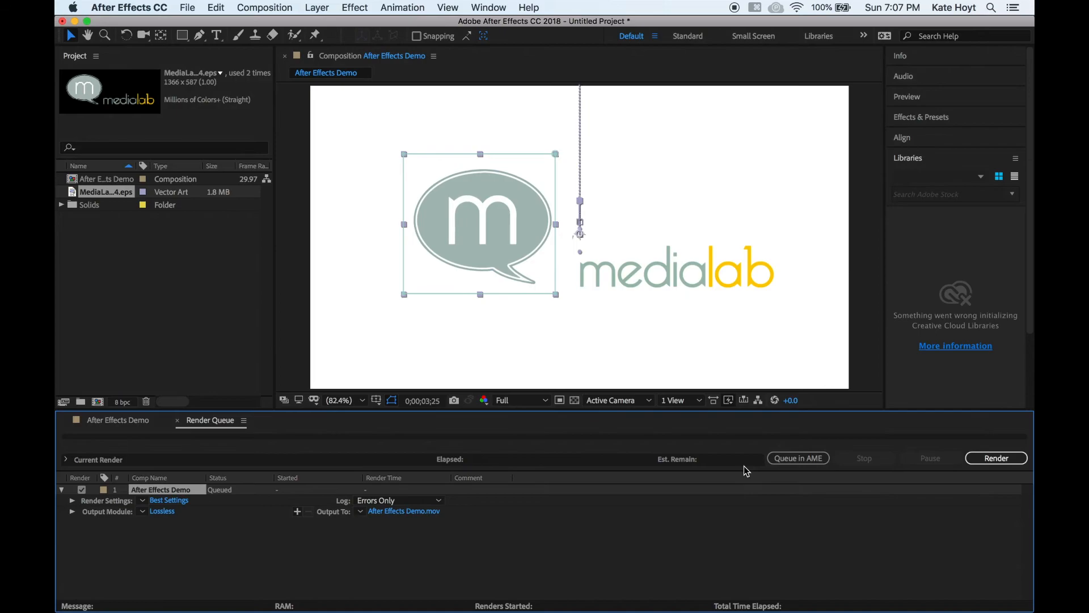
Step: Open the render settings of the queued After Effects Demo composition, keeping quality at Best and resolution at Full
{"action": "left_click", "coordinate": [144, 502]}
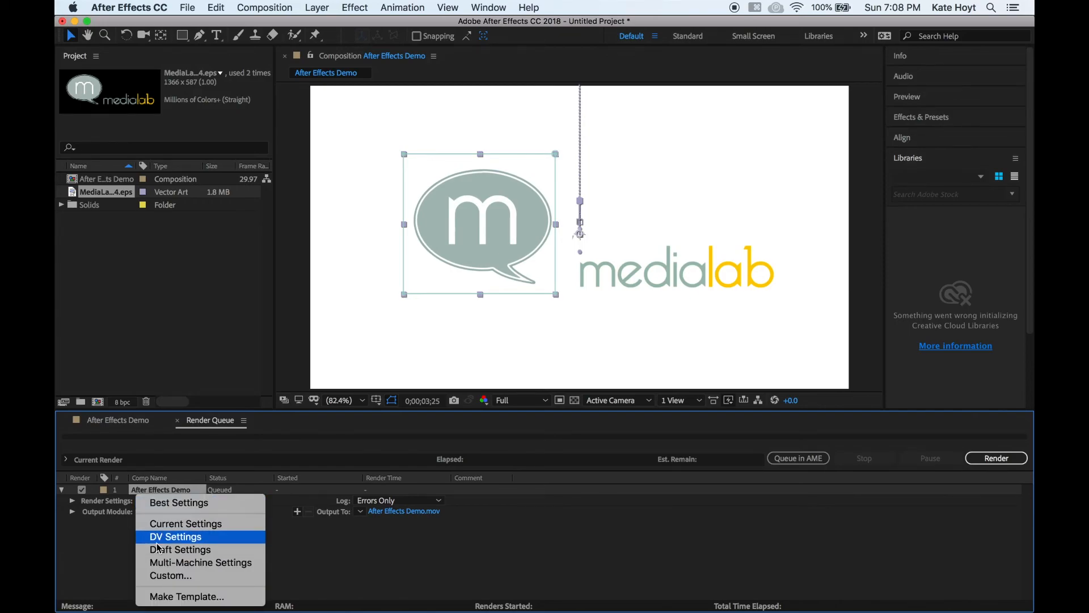
{"action": "left_click", "coordinate": [120, 527]}
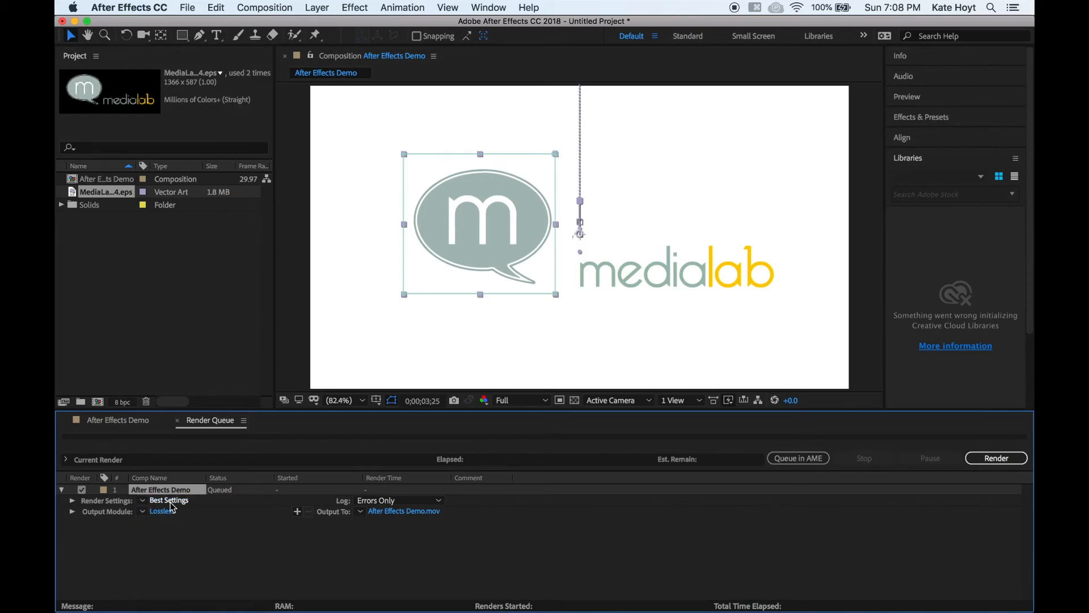
{"action": "left_click", "coordinate": [170, 501]}
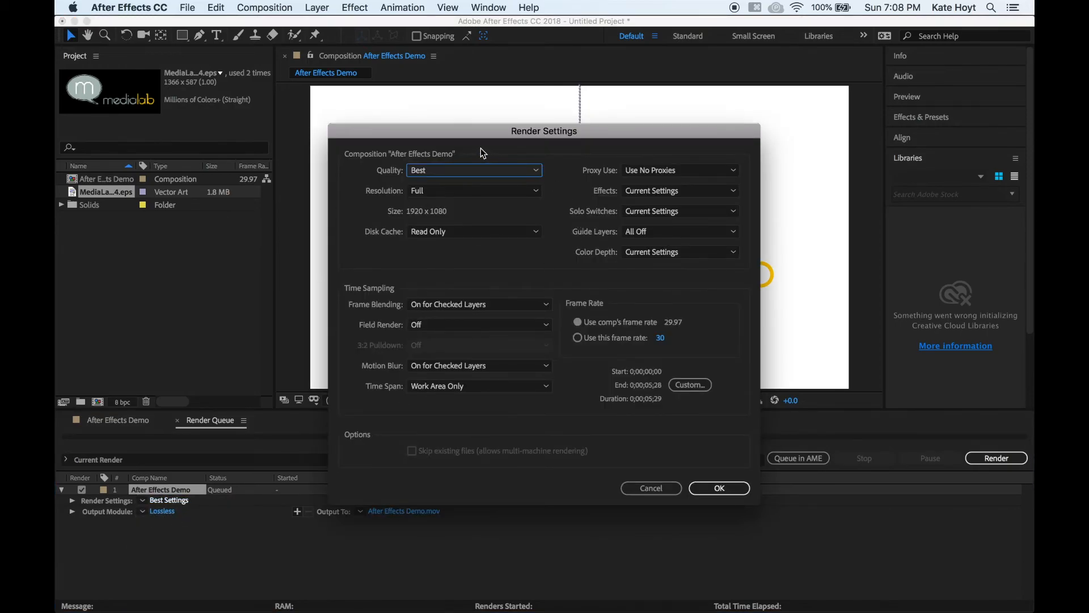
{"action": "left_click", "coordinate": [535, 171]}
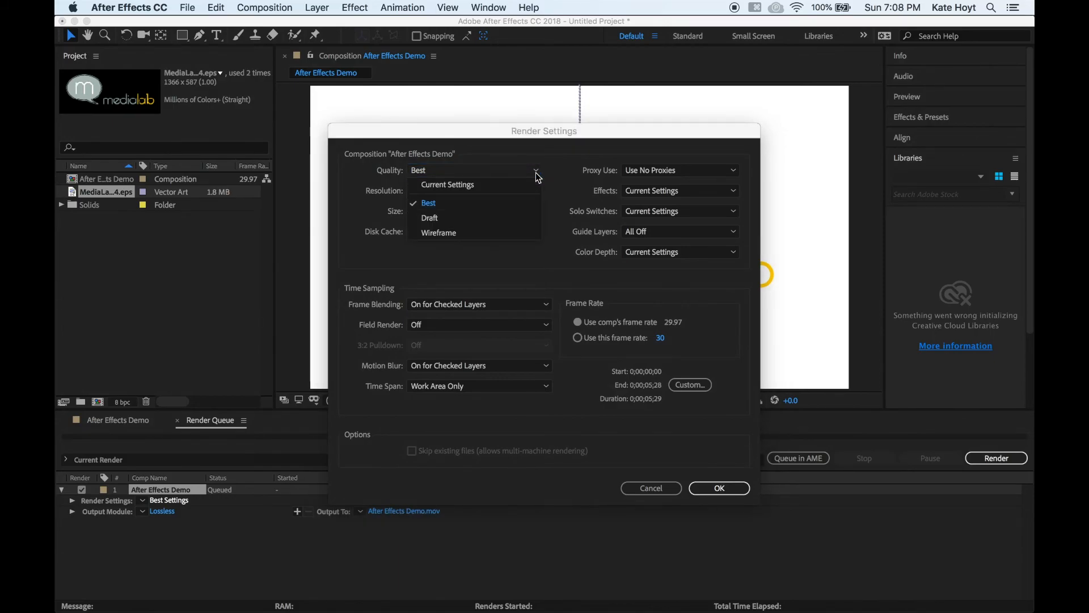
{"action": "left_click", "coordinate": [537, 173]}
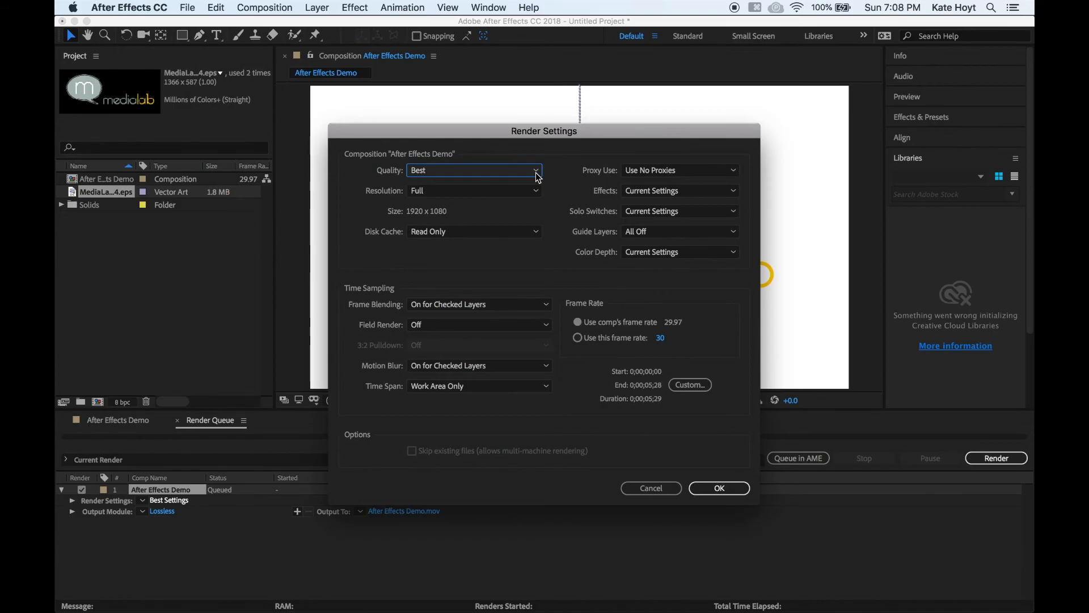
{"action": "left_click", "coordinate": [518, 195]}
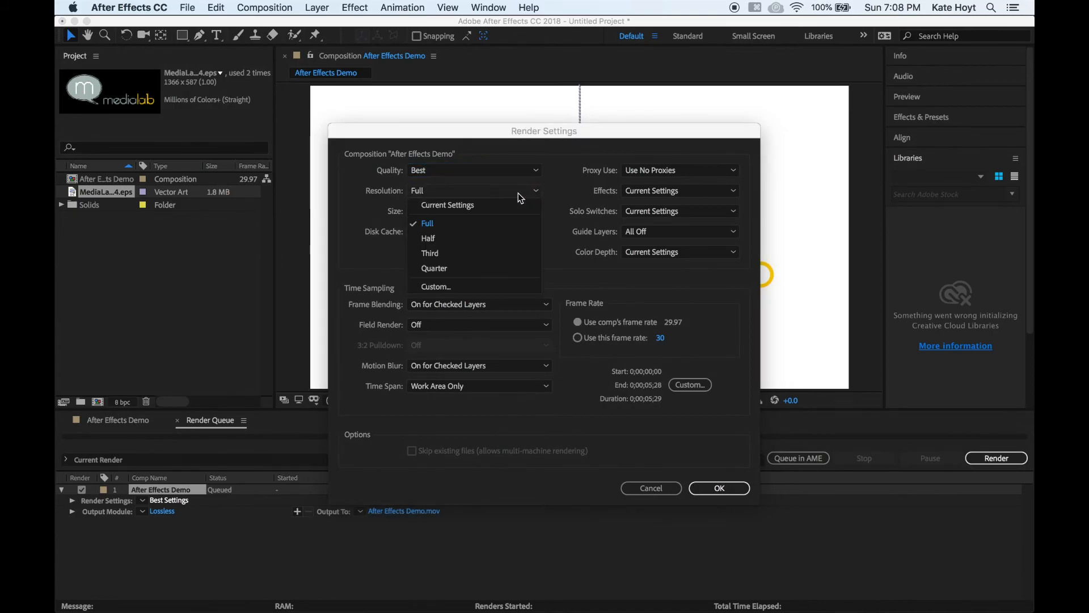
{"action": "left_click", "coordinate": [553, 205]}
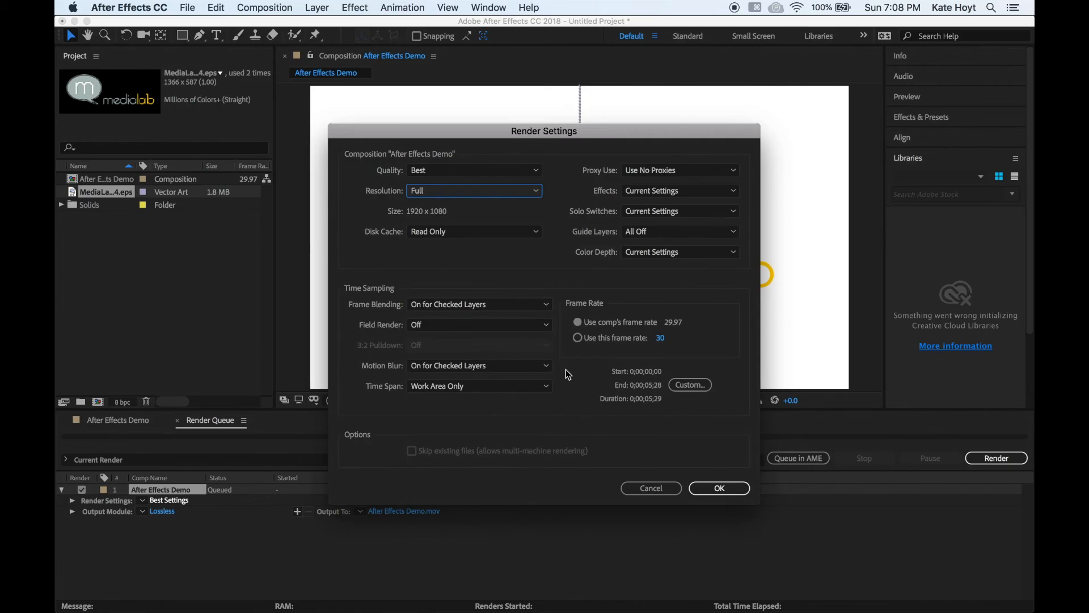
Step: Leave the custom time span unused, set the render time span to Length of Comp, and accept the render settings
{"action": "left_click", "coordinate": [689, 386]}
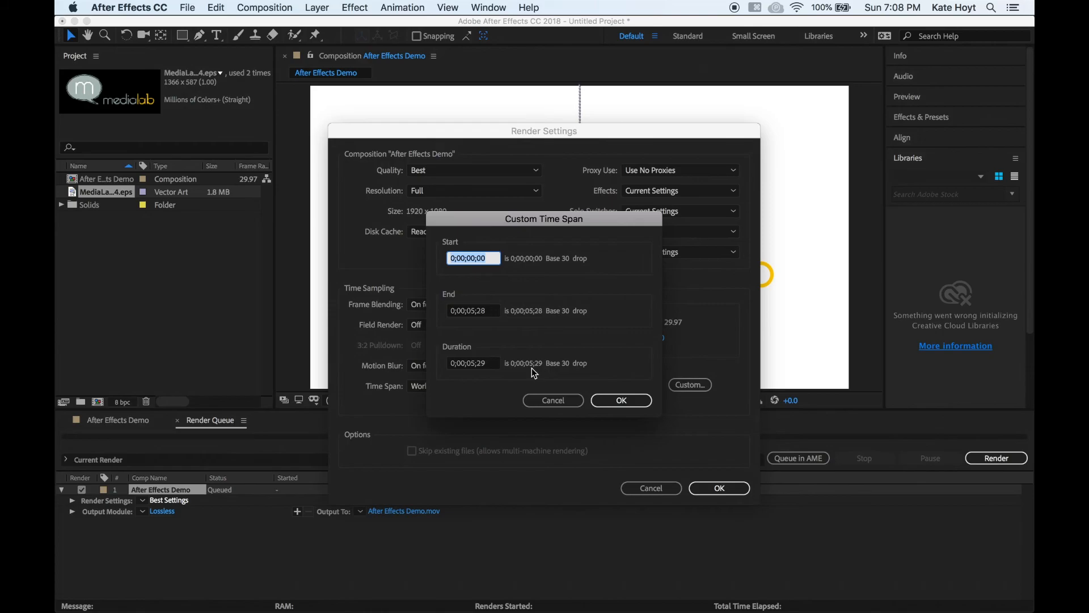
{"action": "left_click", "coordinate": [557, 397]}
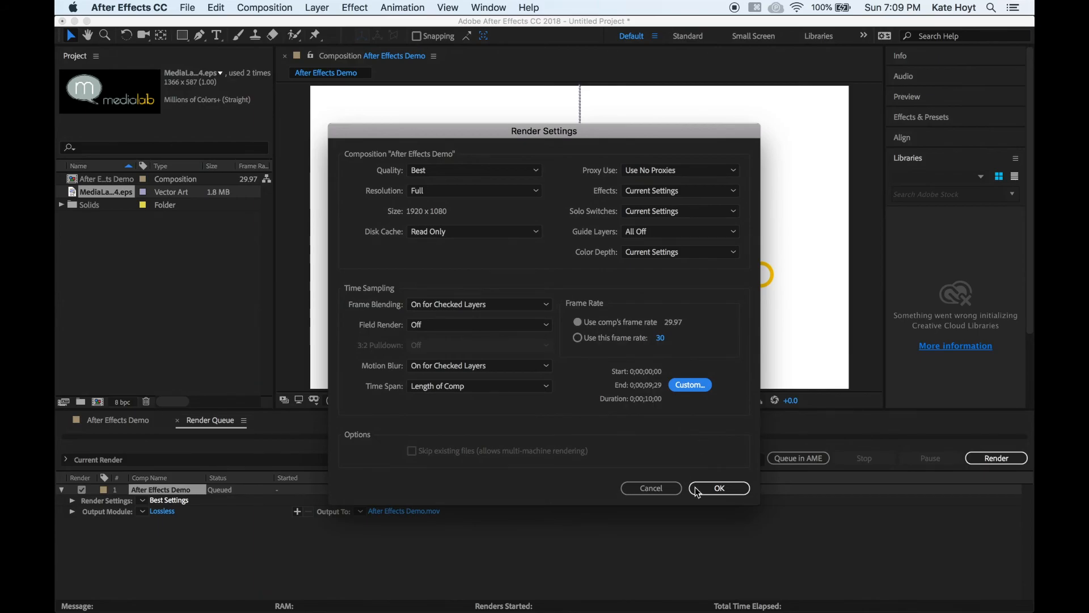
{"action": "left_click", "coordinate": [714, 491]}
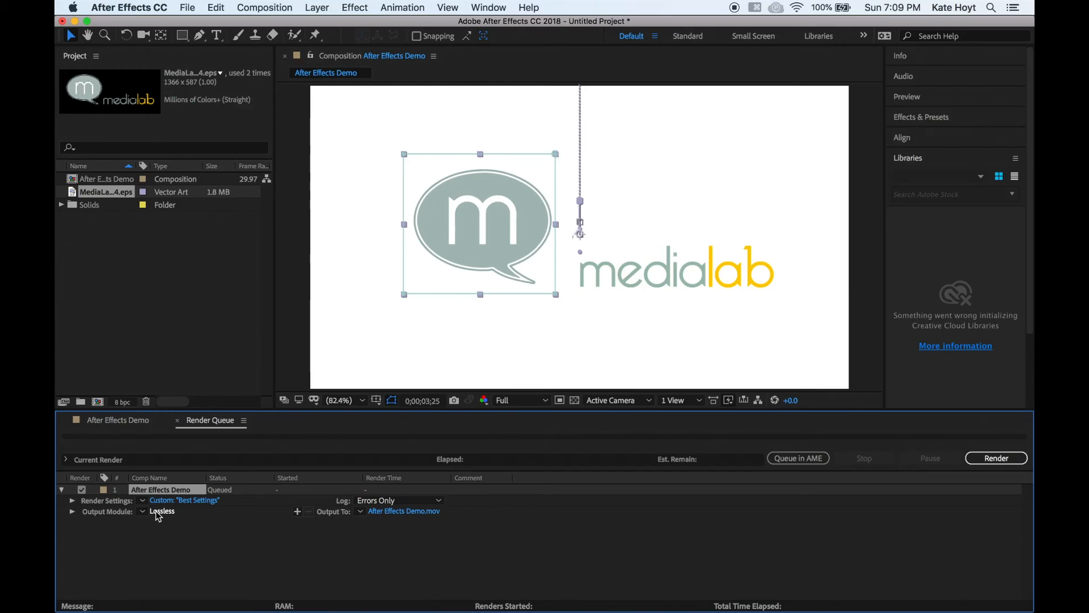
Step: Set the QuickTime output module's video codec to Apple ProRes 422
{"action": "left_click", "coordinate": [156, 511]}
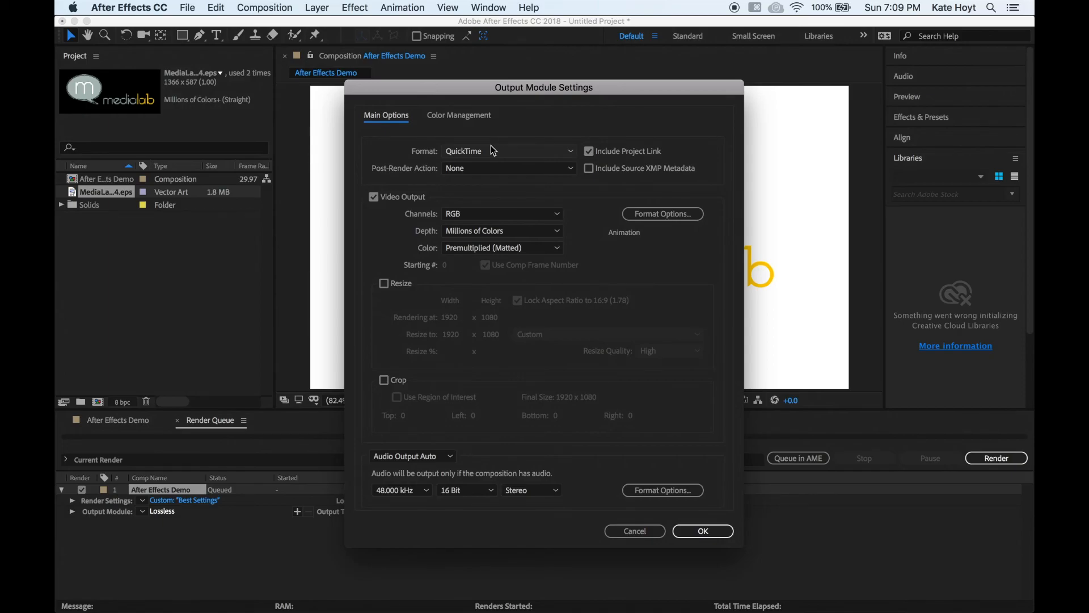
{"action": "left_click", "coordinate": [662, 215]}
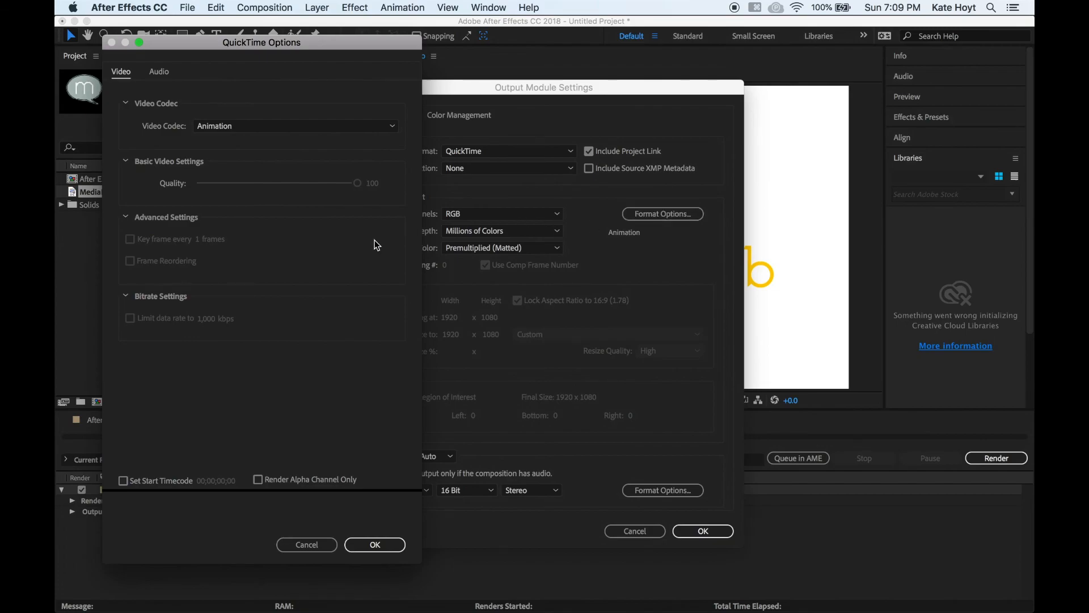
{"action": "left_click", "coordinate": [299, 123]}
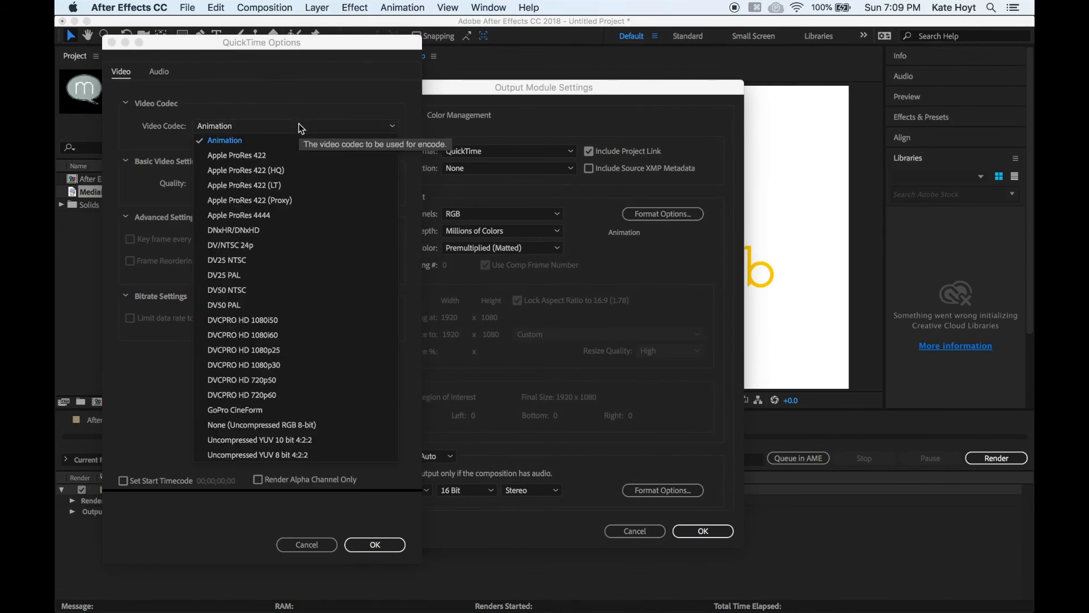
{"action": "left_click", "coordinate": [237, 142]}
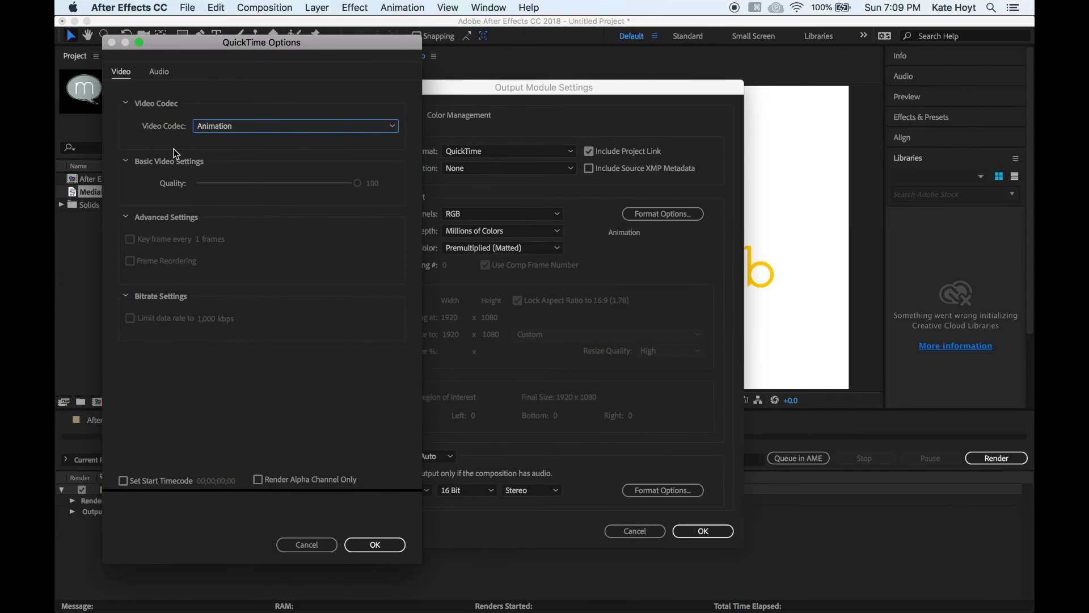
{"action": "left_click", "coordinate": [284, 126]}
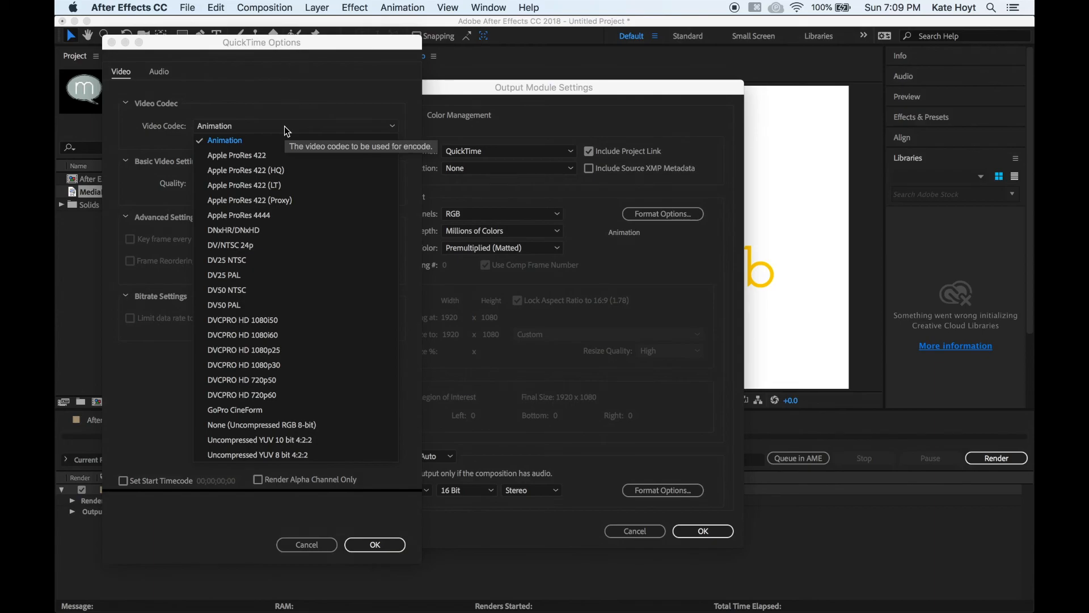
{"action": "left_click", "coordinate": [256, 159]}
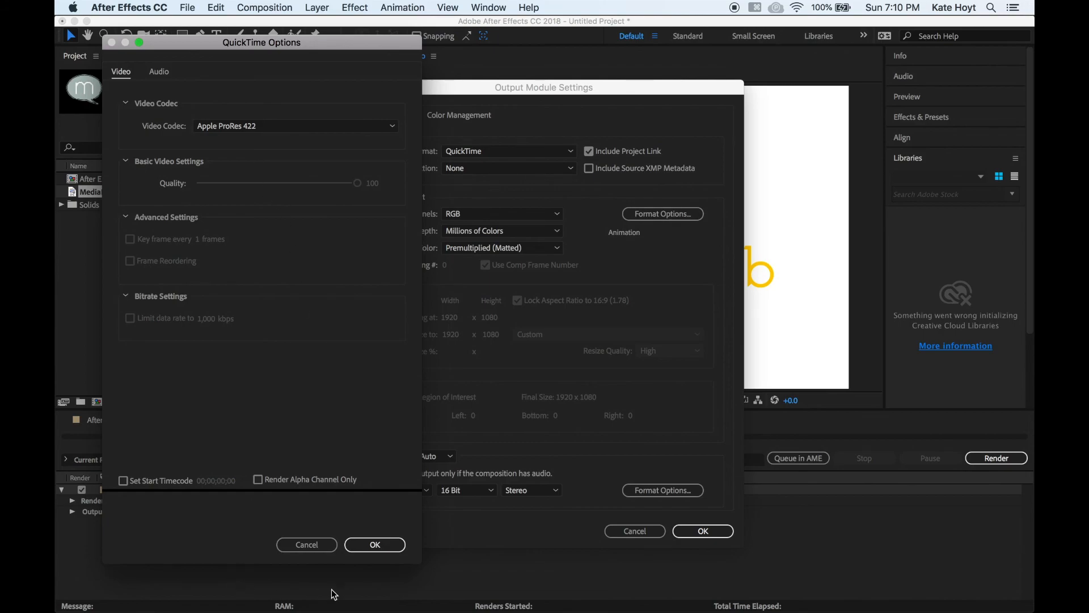
{"action": "left_click", "coordinate": [386, 548]}
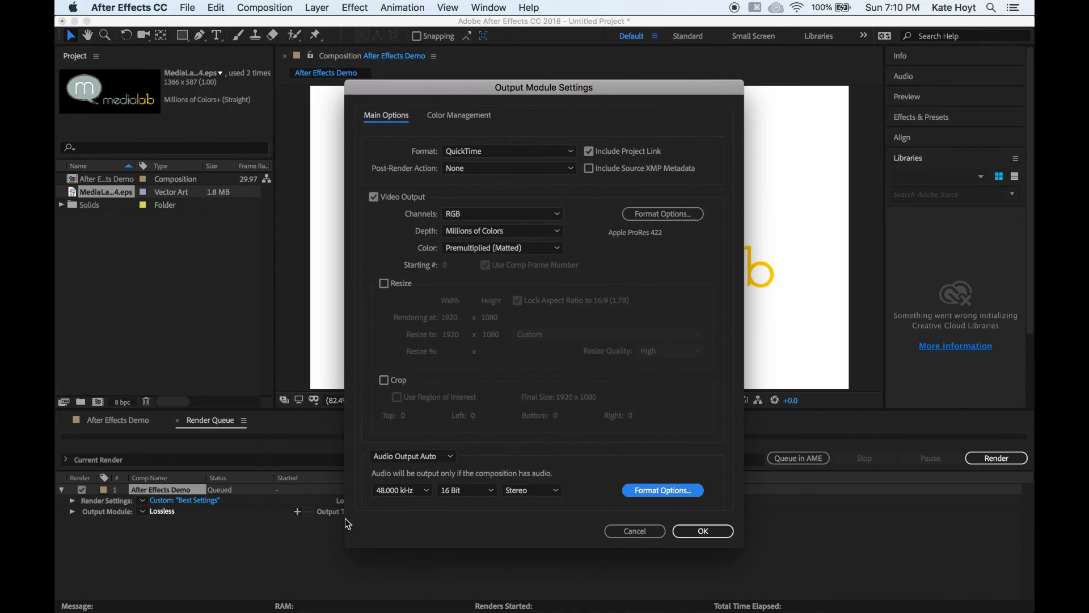
Step: Turn audio output off in the output module settings and render the queued After Effects Demo composition
{"action": "left_click", "coordinate": [449, 457]}
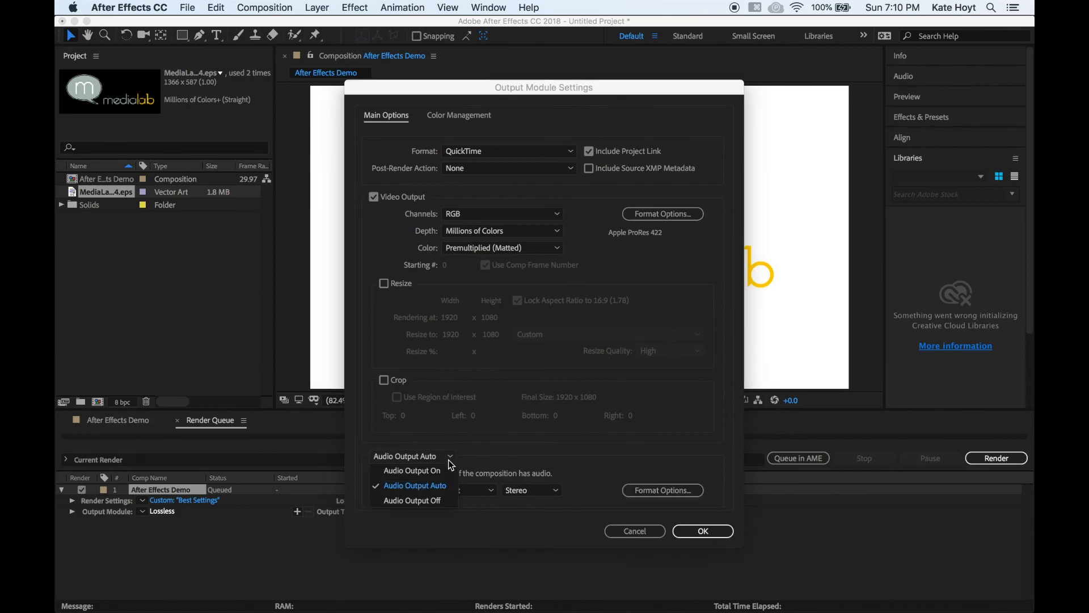
{"action": "left_click", "coordinate": [409, 501]}
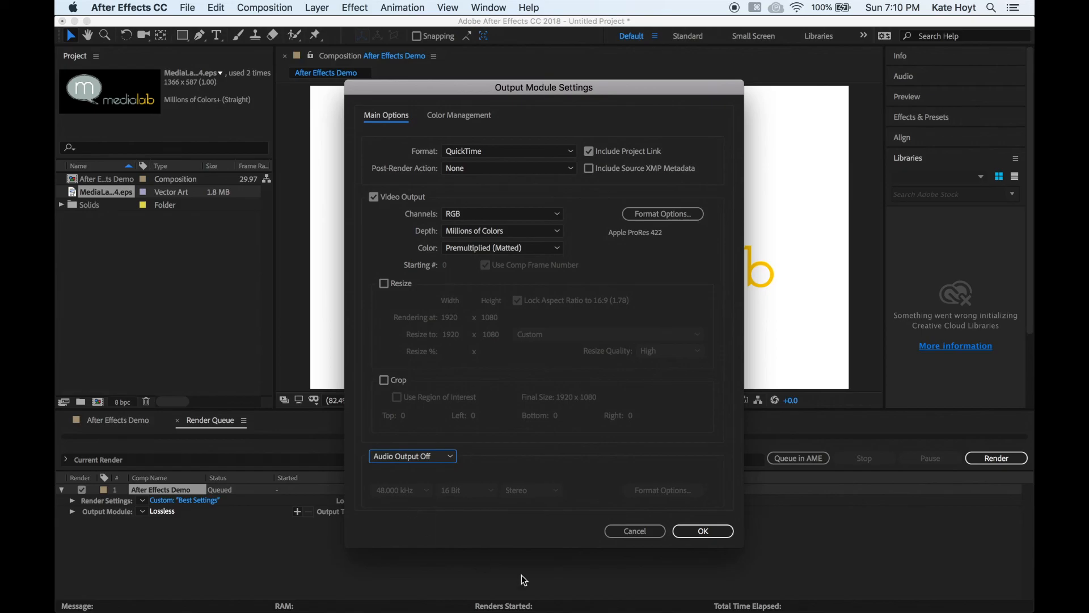
{"action": "left_click", "coordinate": [715, 531]}
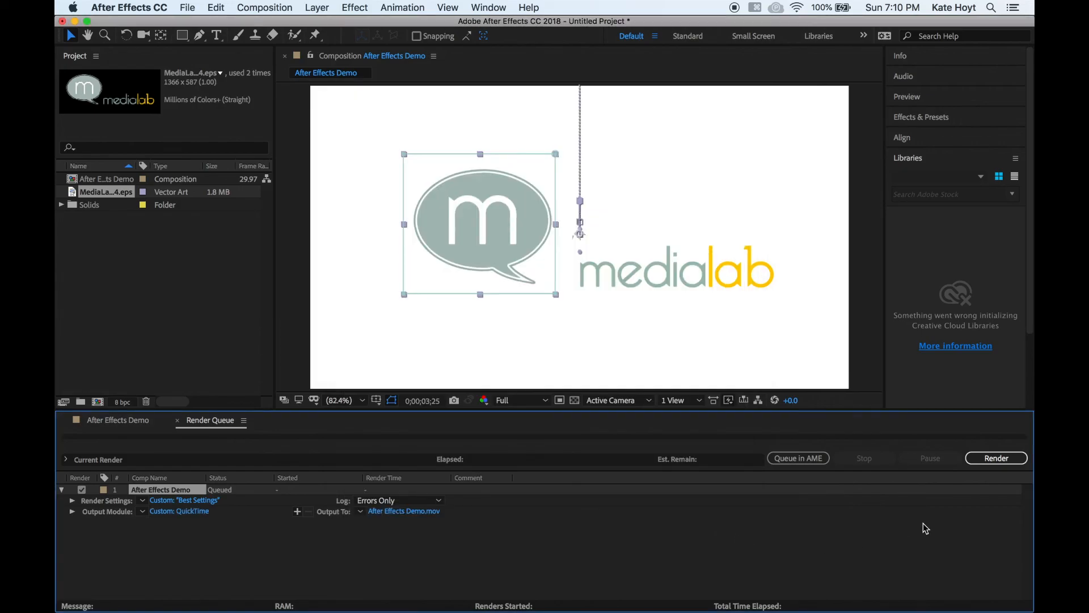
{"action": "left_click", "coordinate": [1003, 458]}
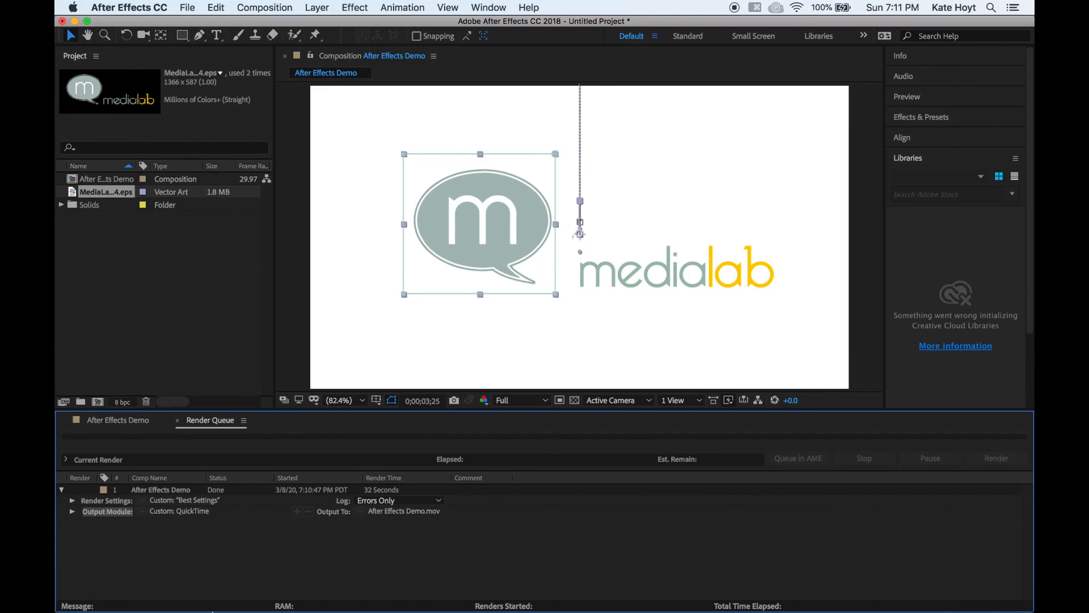
Step: Switch to Finder, open After Effects Demo.mov from the After Effects Demo folder in QuickTime Player, and play it
{"action": "mouse_move", "coordinate": [56, 589]}
{"action": "left_click", "coordinate": [102, 589]}
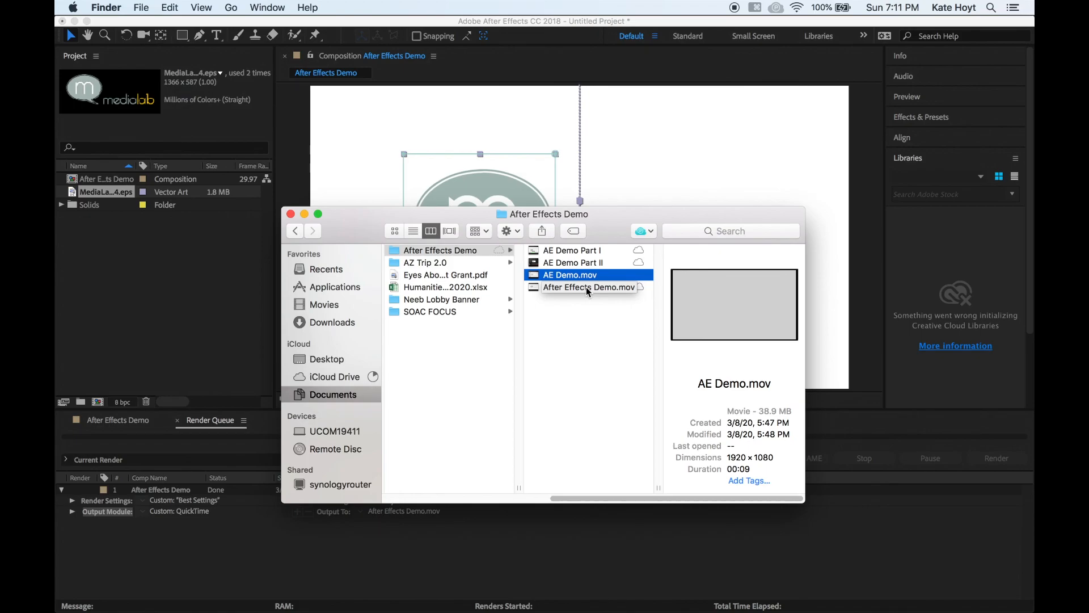
{"action": "left_click", "coordinate": [587, 286]}
{"action": "double_click", "coordinate": [586, 287]}
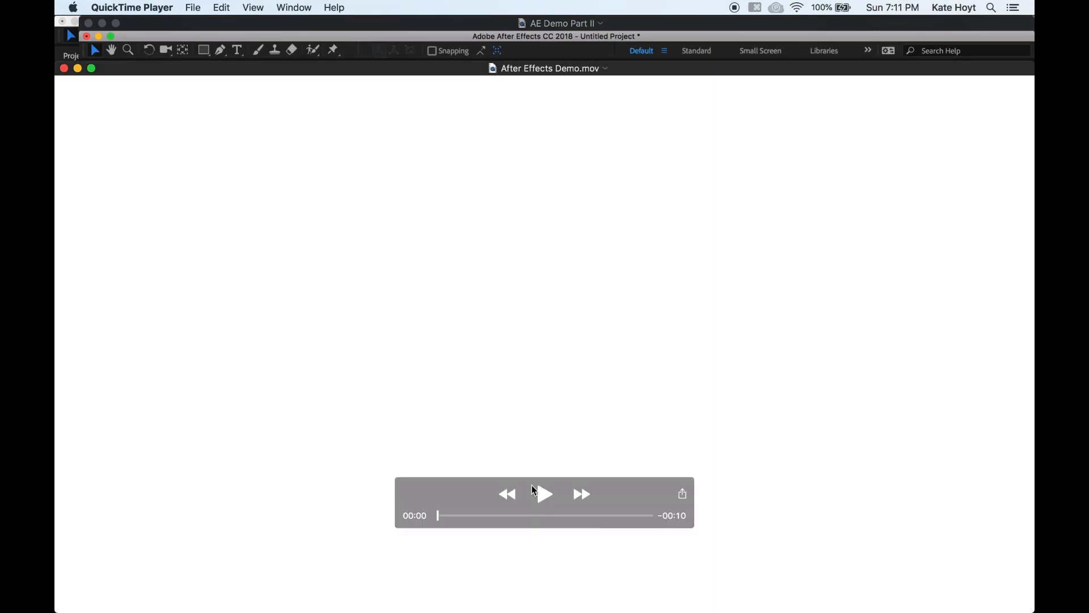
{"action": "left_click", "coordinate": [545, 495]}
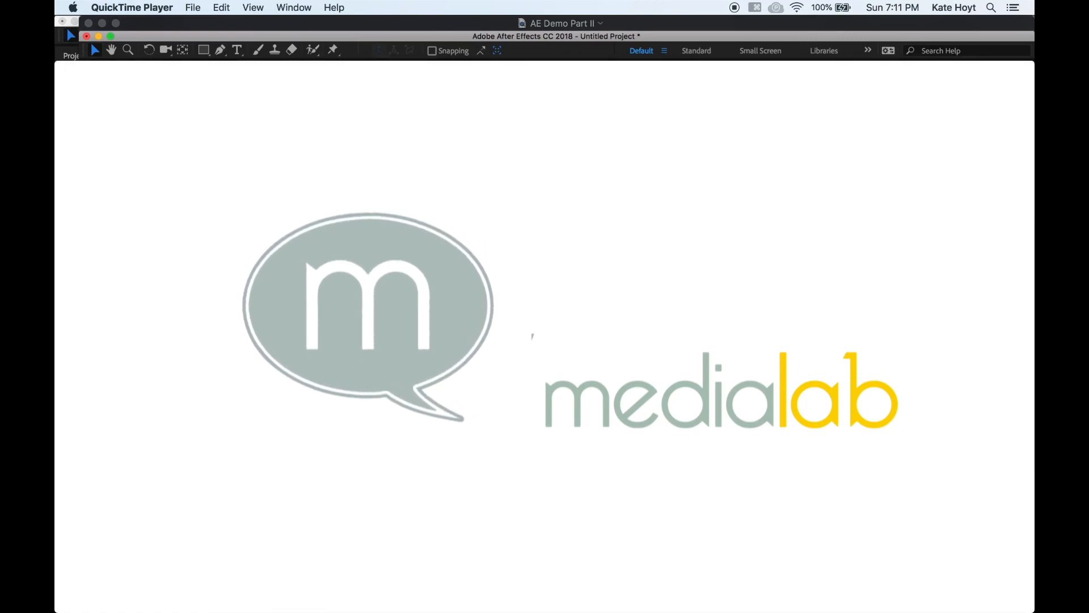
Step: Scrub the movie back to about 1 second and examine the small stray mark above the start of the medialab text
{"action": "left_click_drag", "start_coordinate": [576, 515], "coordinate": [530, 515]}
{"action": "left_click", "coordinate": [544, 494]}
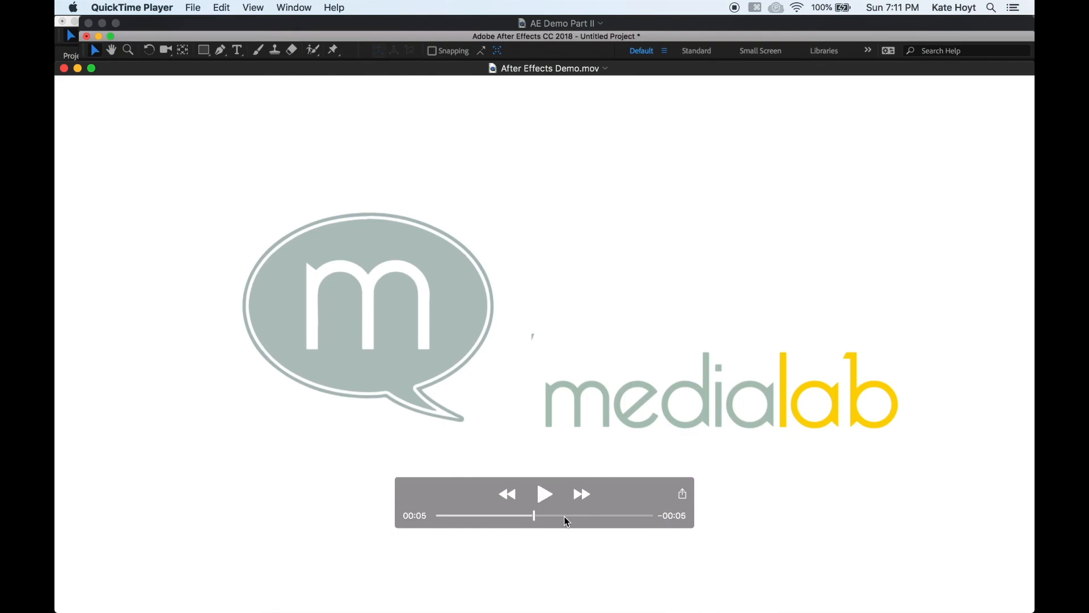
{"action": "left_click_drag", "start_coordinate": [534, 517], "coordinate": [464, 516]}
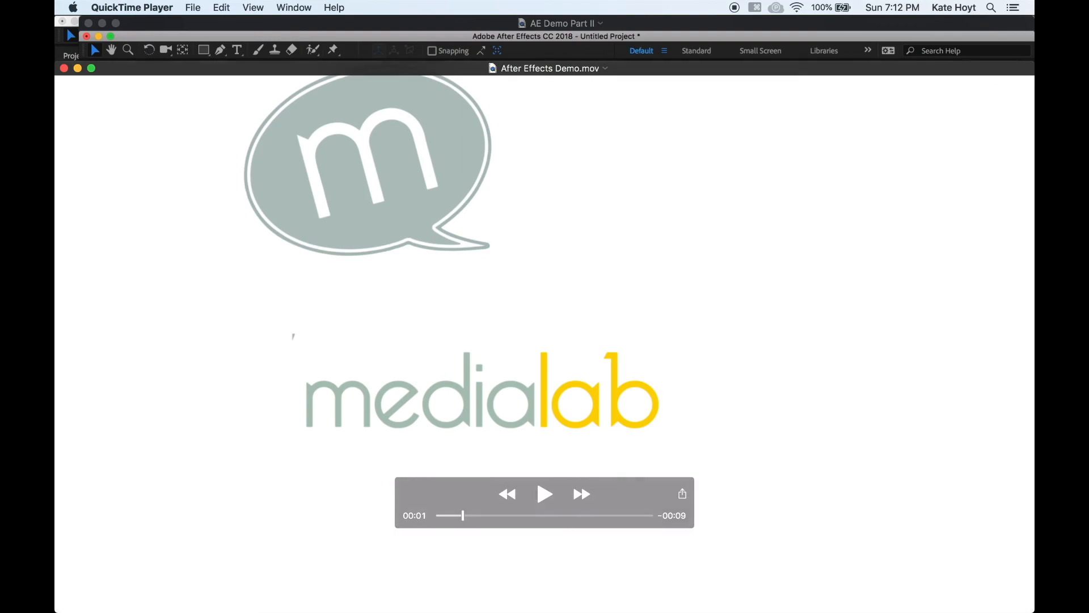
{"action": "mouse_move", "coordinate": [301, 347]}
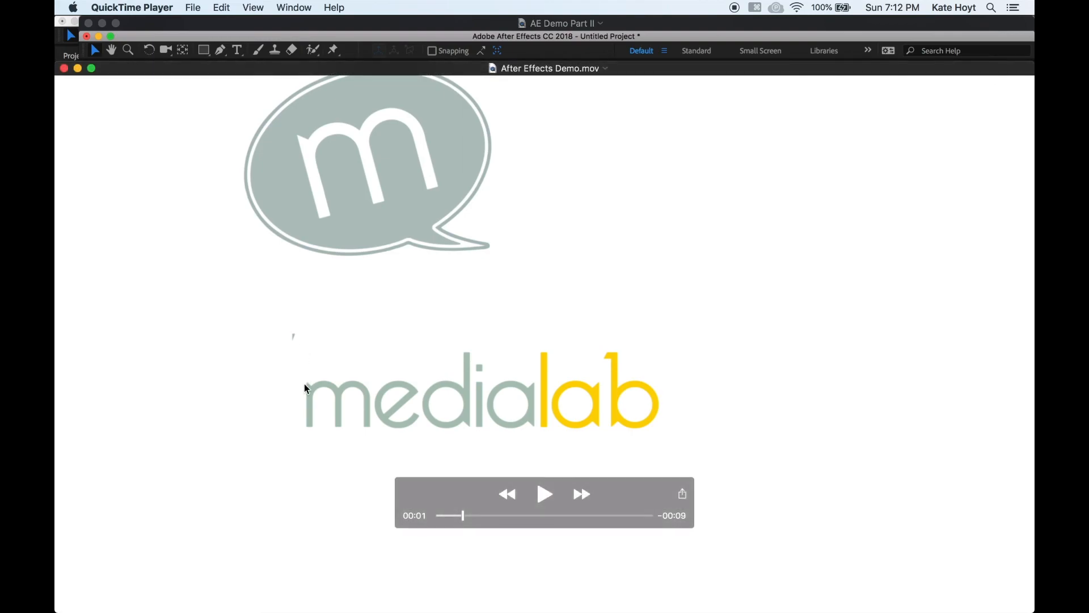